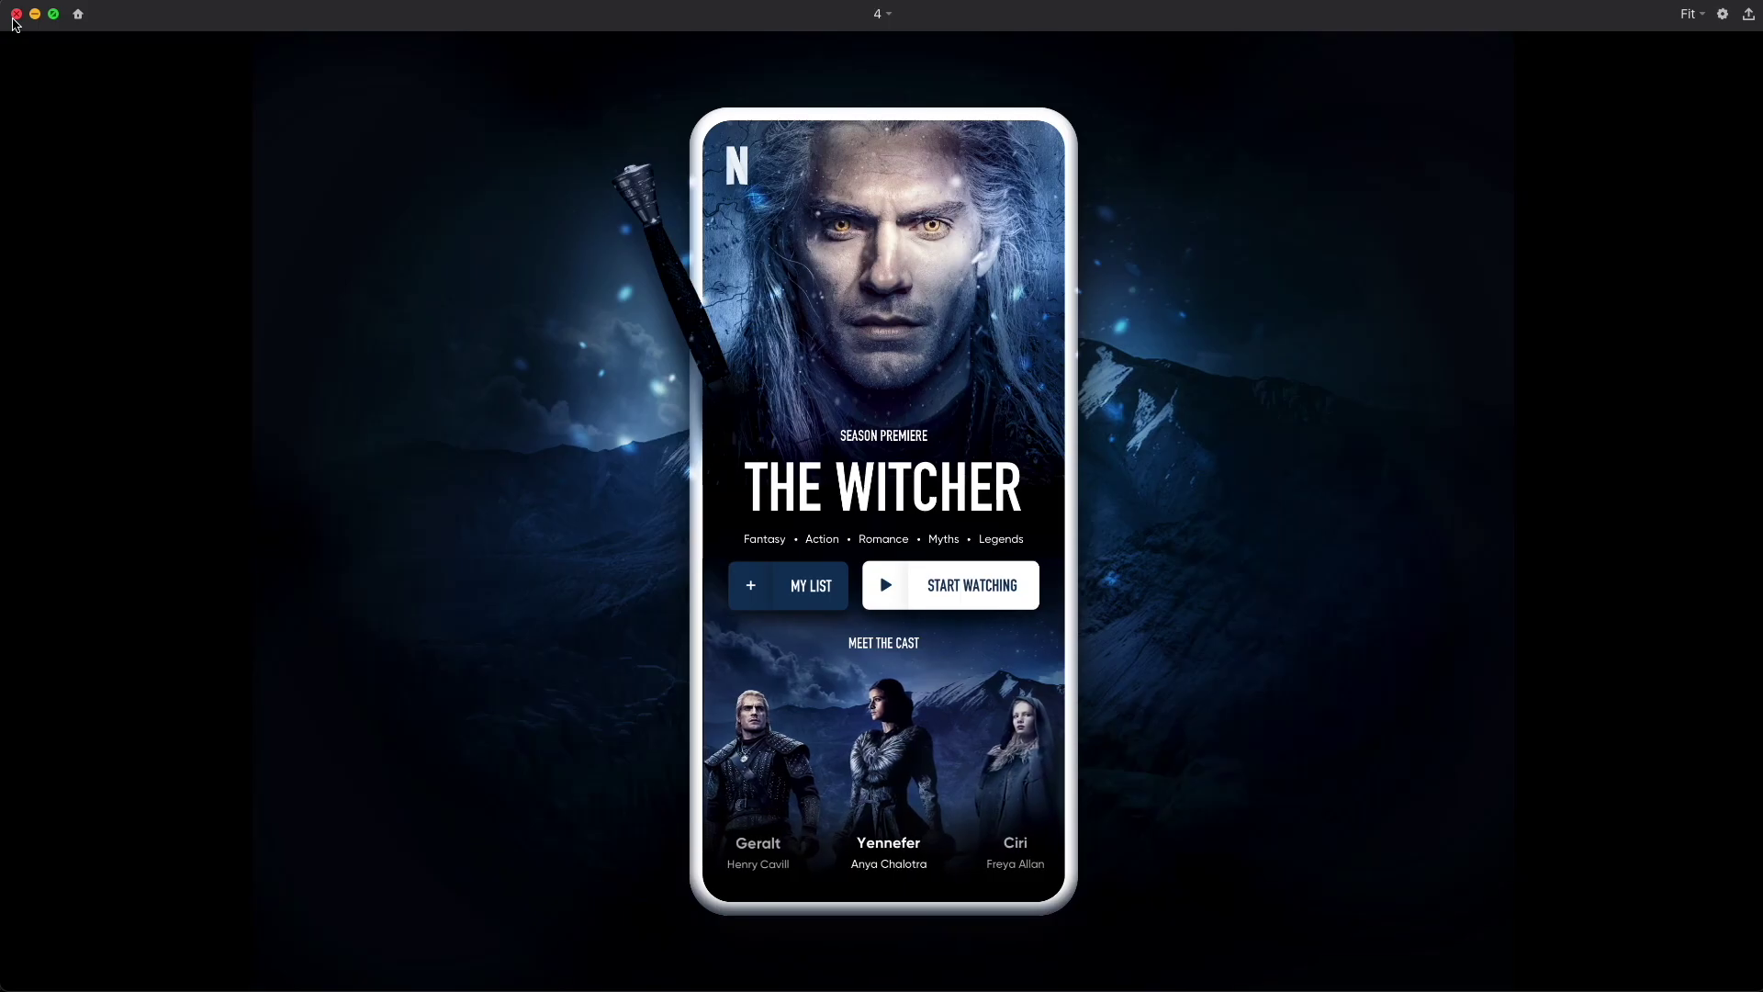
Step: Close the preview window, cover the iPhone XS artboard with a 375 × 812 px rectangle filled 000000, and lock it
click(15, 16)
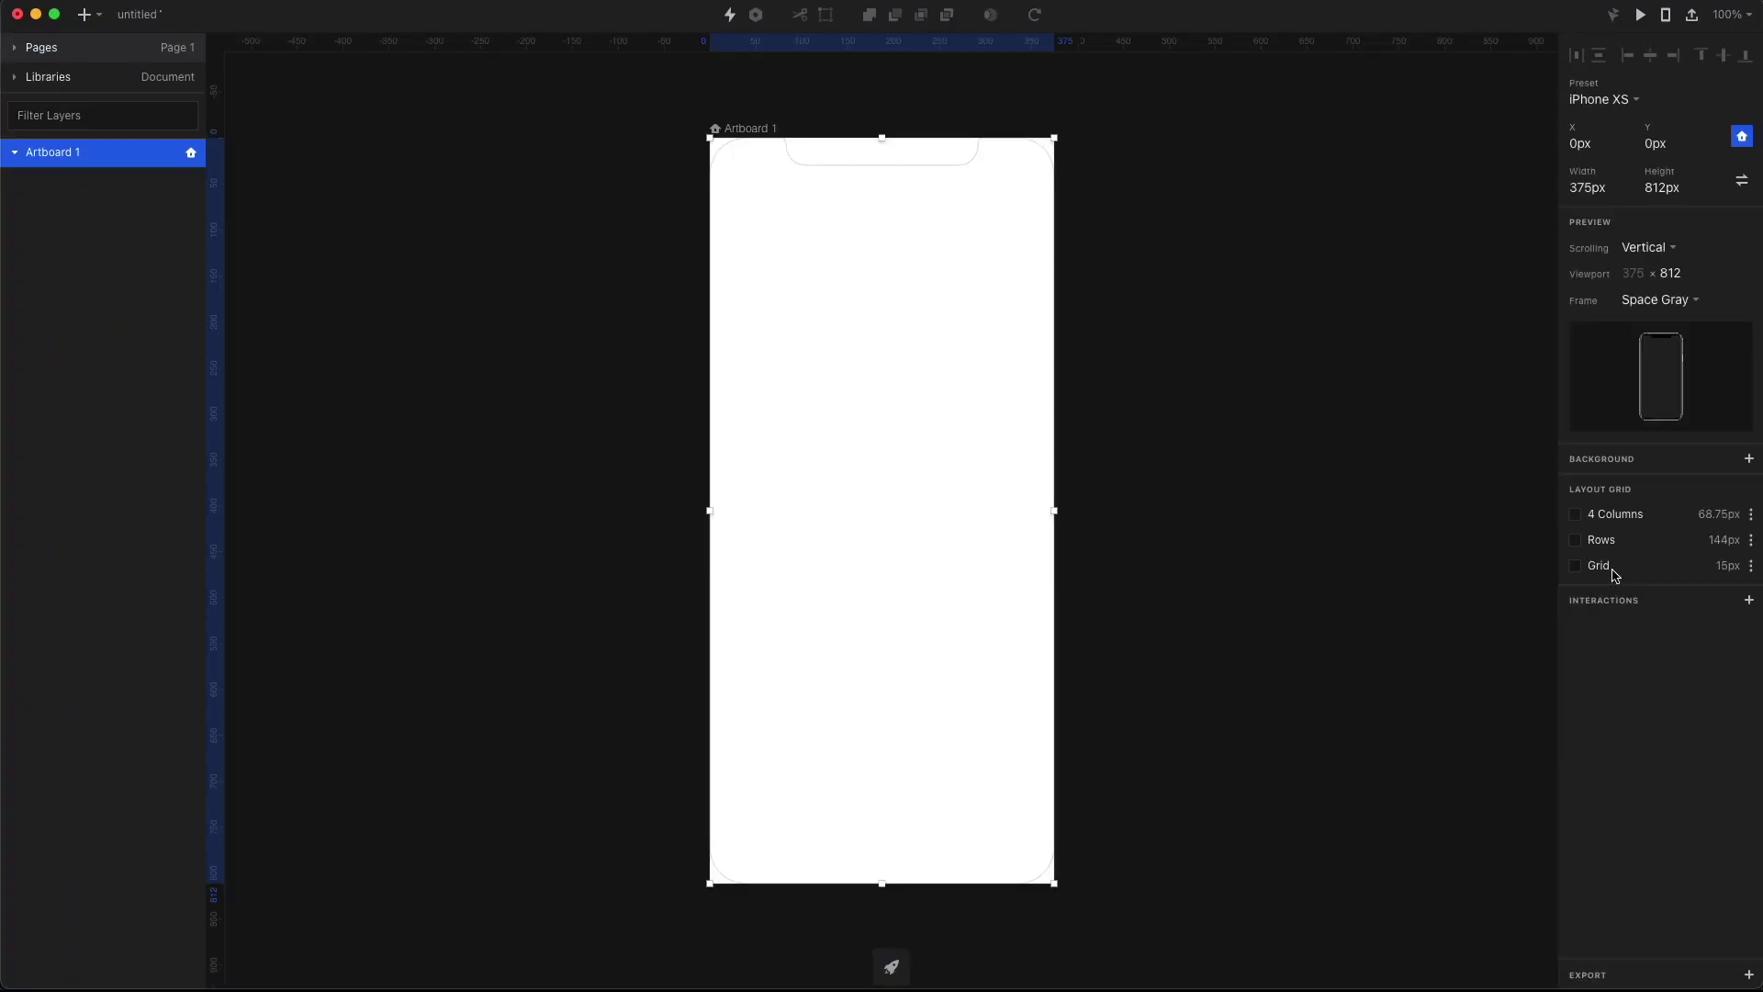
drag(710, 138, 1053, 883)
click(1601, 405)
text(000000)
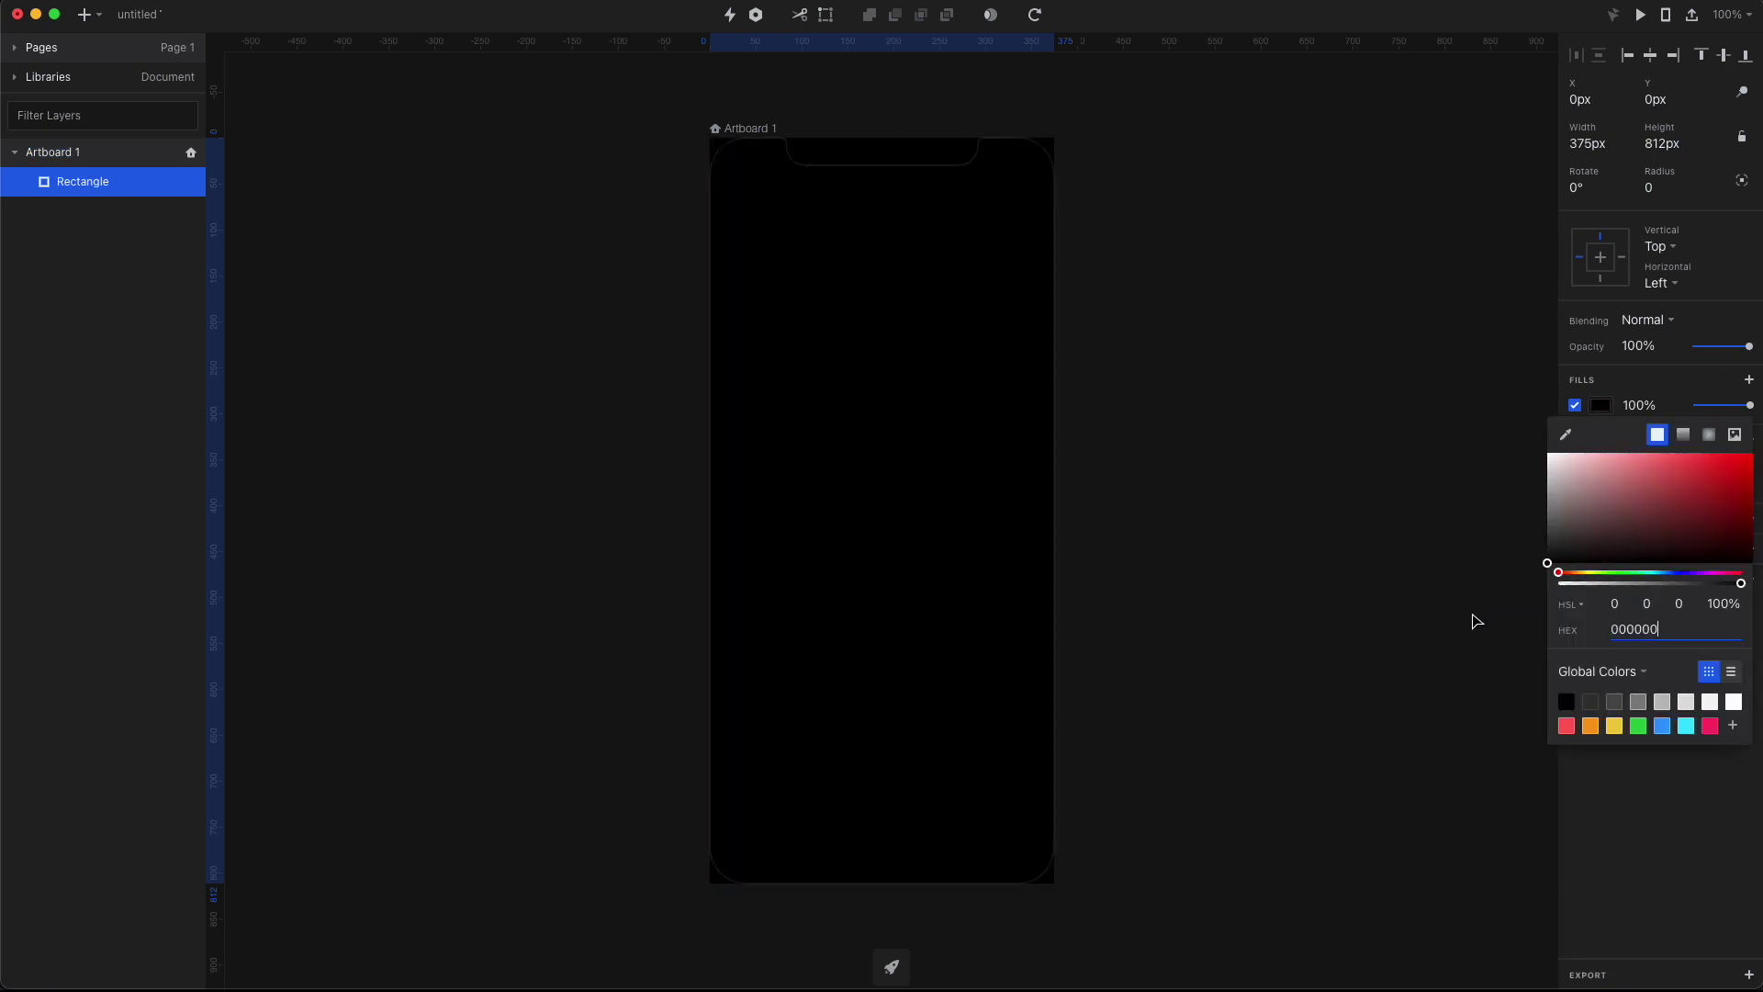
click(1285, 503)
right_click(77, 188)
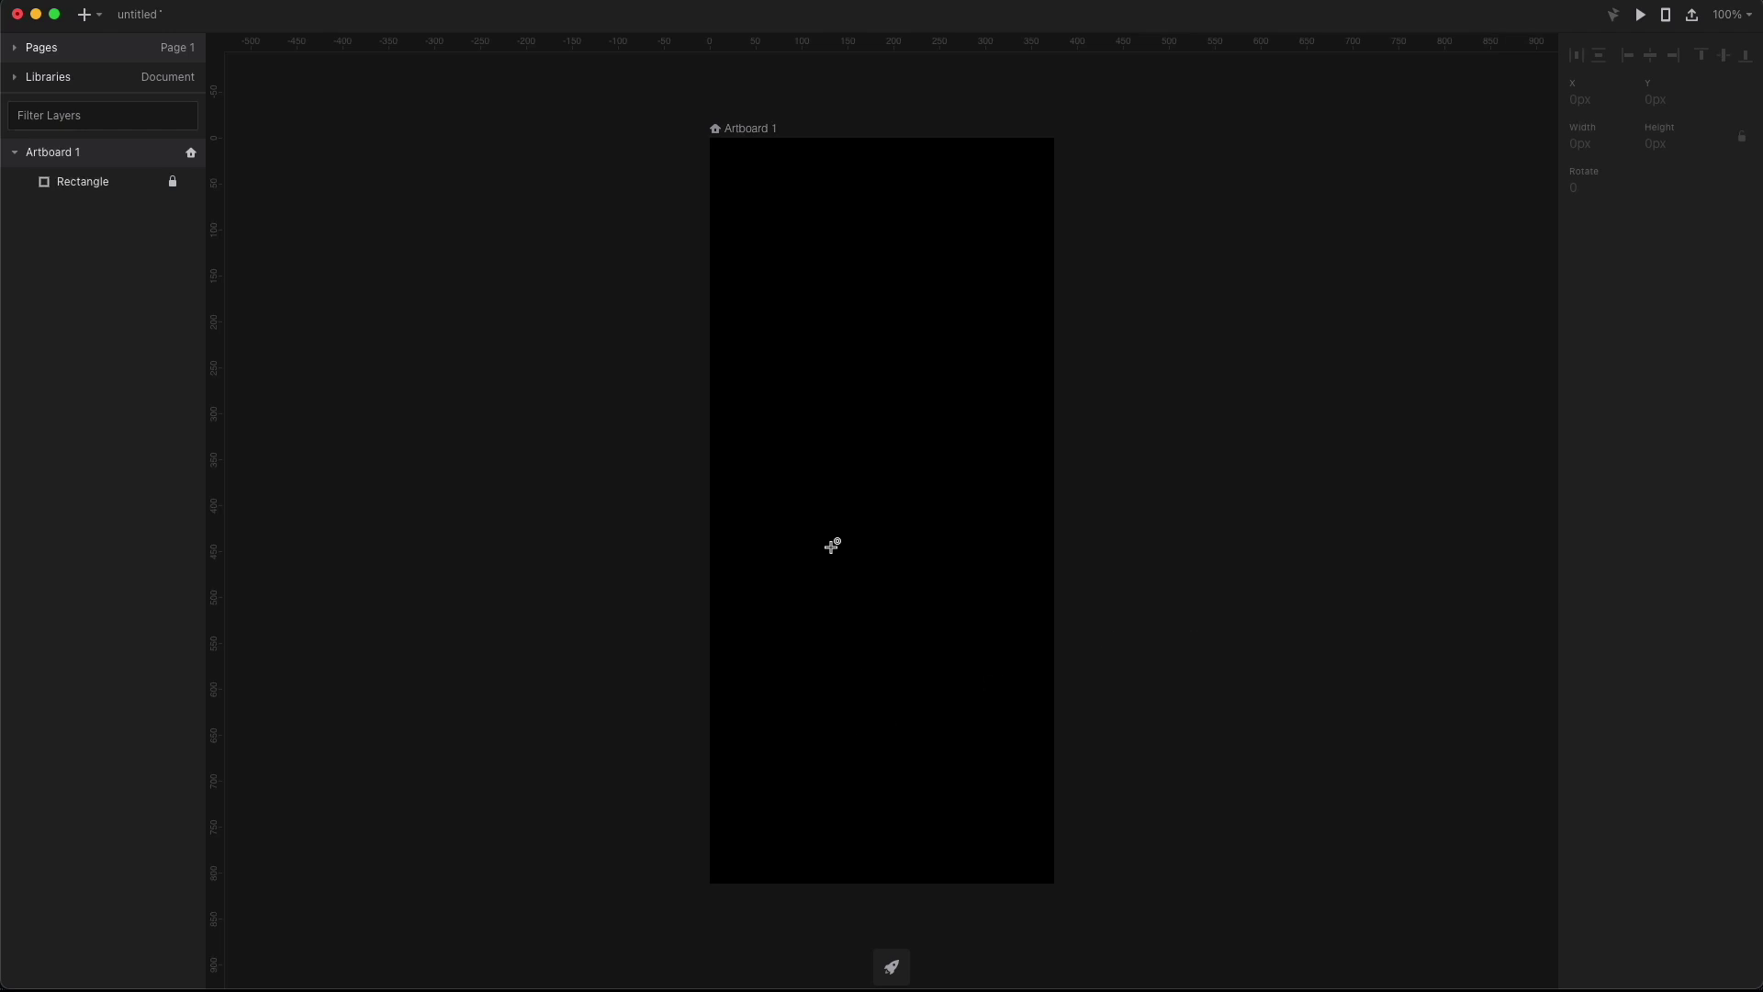
Step: Draw a head circle in the artboard's lower half and overlap a duplicate about 192 px wide beneath it for the body
drag(825, 542, 976, 828)
key(super+d)
drag(911, 746, 901, 716)
Step: Reshape the larger circle into a bell-shaped body by deleting its bottom anchor point and shifting the side points down
double_click(901, 716)
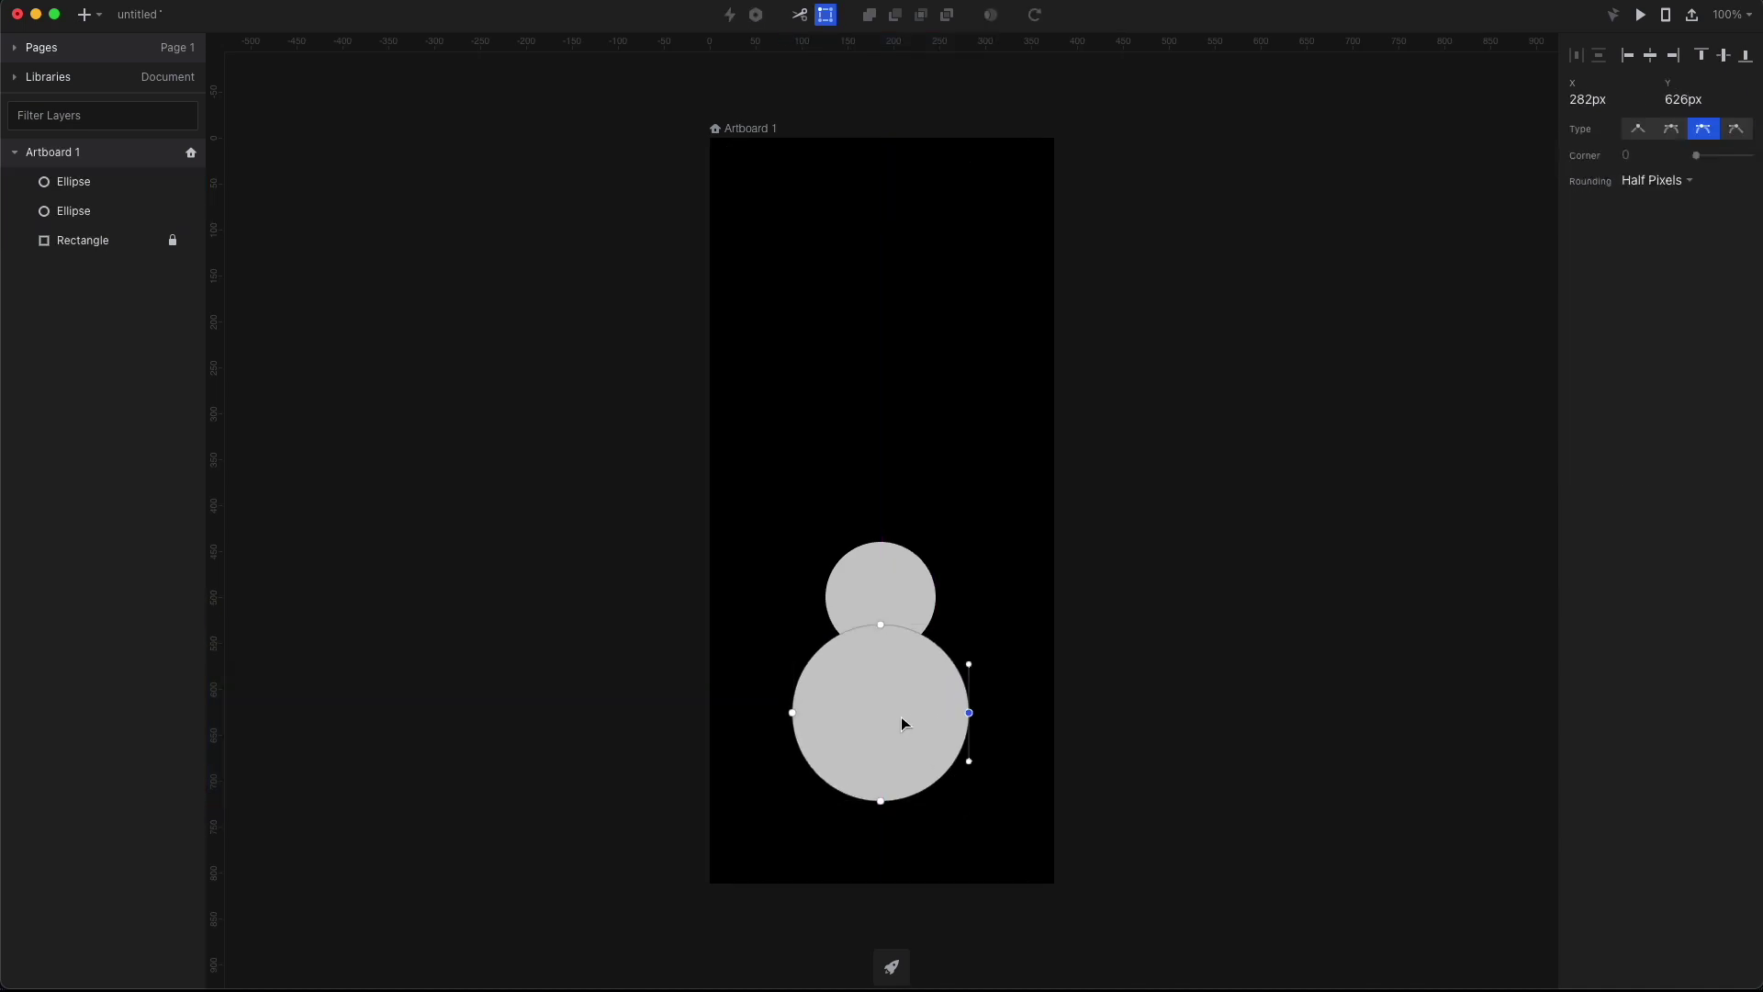
click(880, 799)
key(Delete)
drag(786, 691, 985, 780)
key(shift+Down)
key(shift+Down)
key(shift+Down)
key(shift+Down)
key(shift+Down)
key(shift+Down)
key(shift+Down)
key(shift+Down)
key(shift+Down)
key(Escape)
Step: Fill the head and body with dark red (BF2A2A) and group them as one figure
shift+click(885, 598)
click(1600, 405)
click(1571, 720)
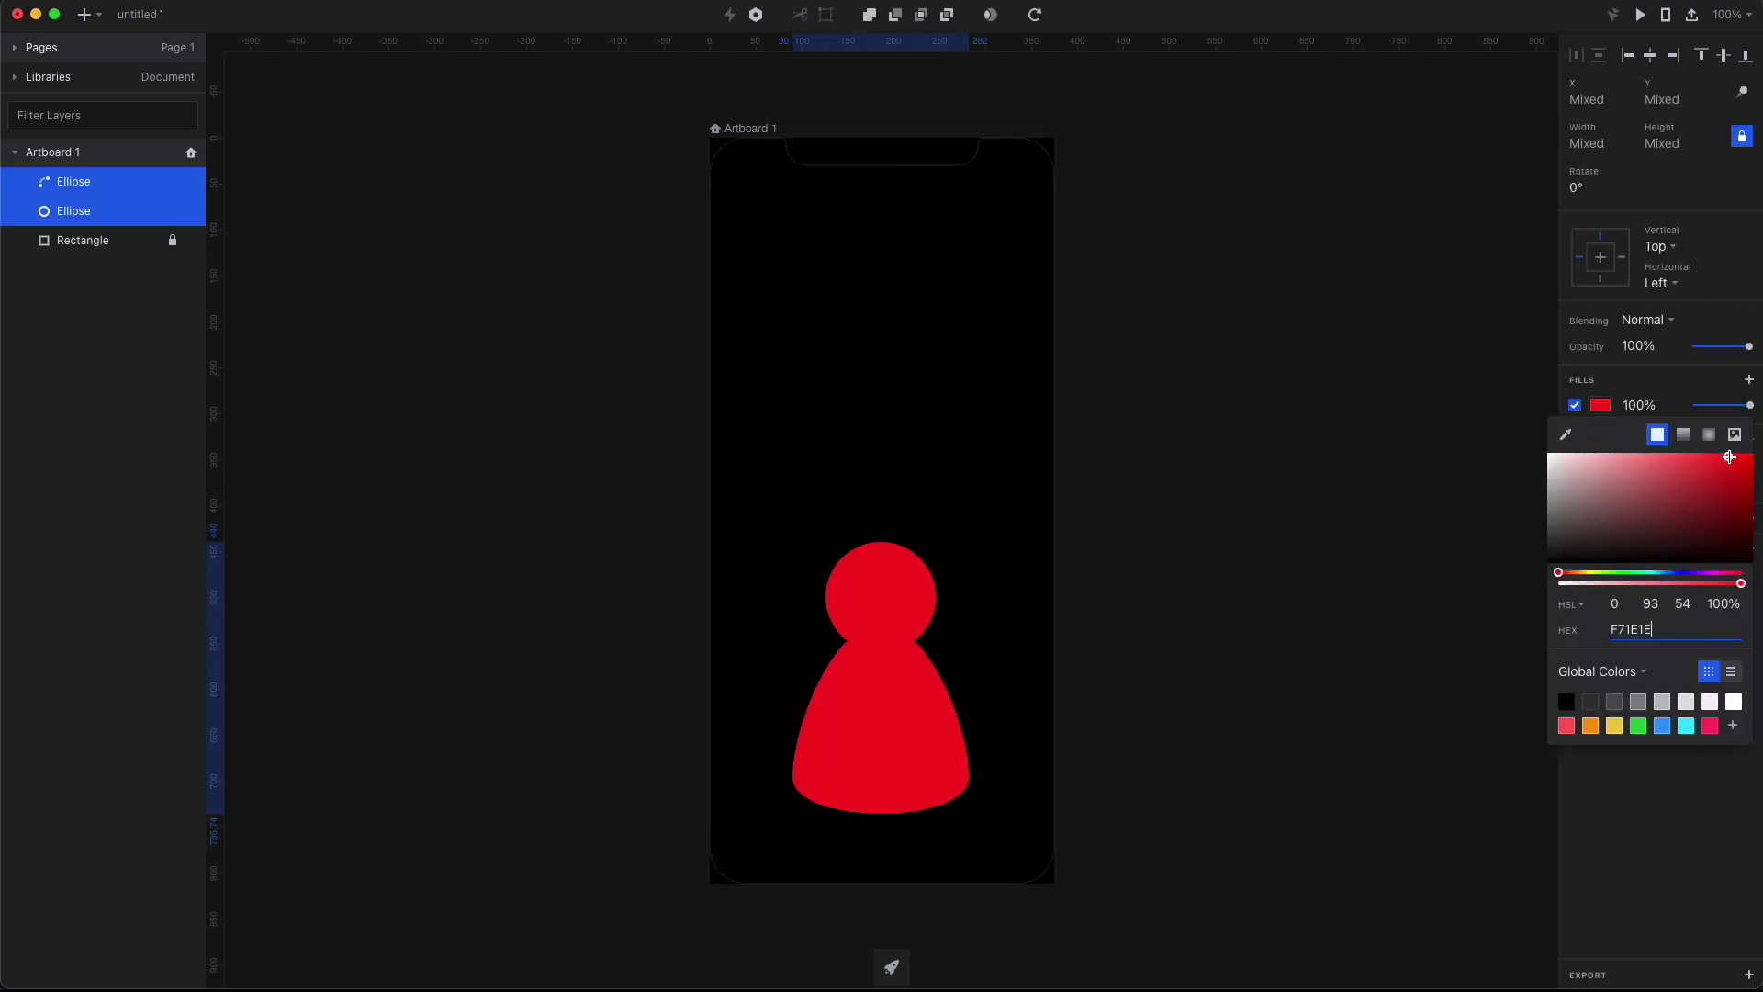
key(Escape)
key(super+g)
Step: Place a copy of the red figure above and to the right of the original and fill the copy with magenta
drag(875, 781, 933, 541)
double_click(989, 504)
click(1599, 405)
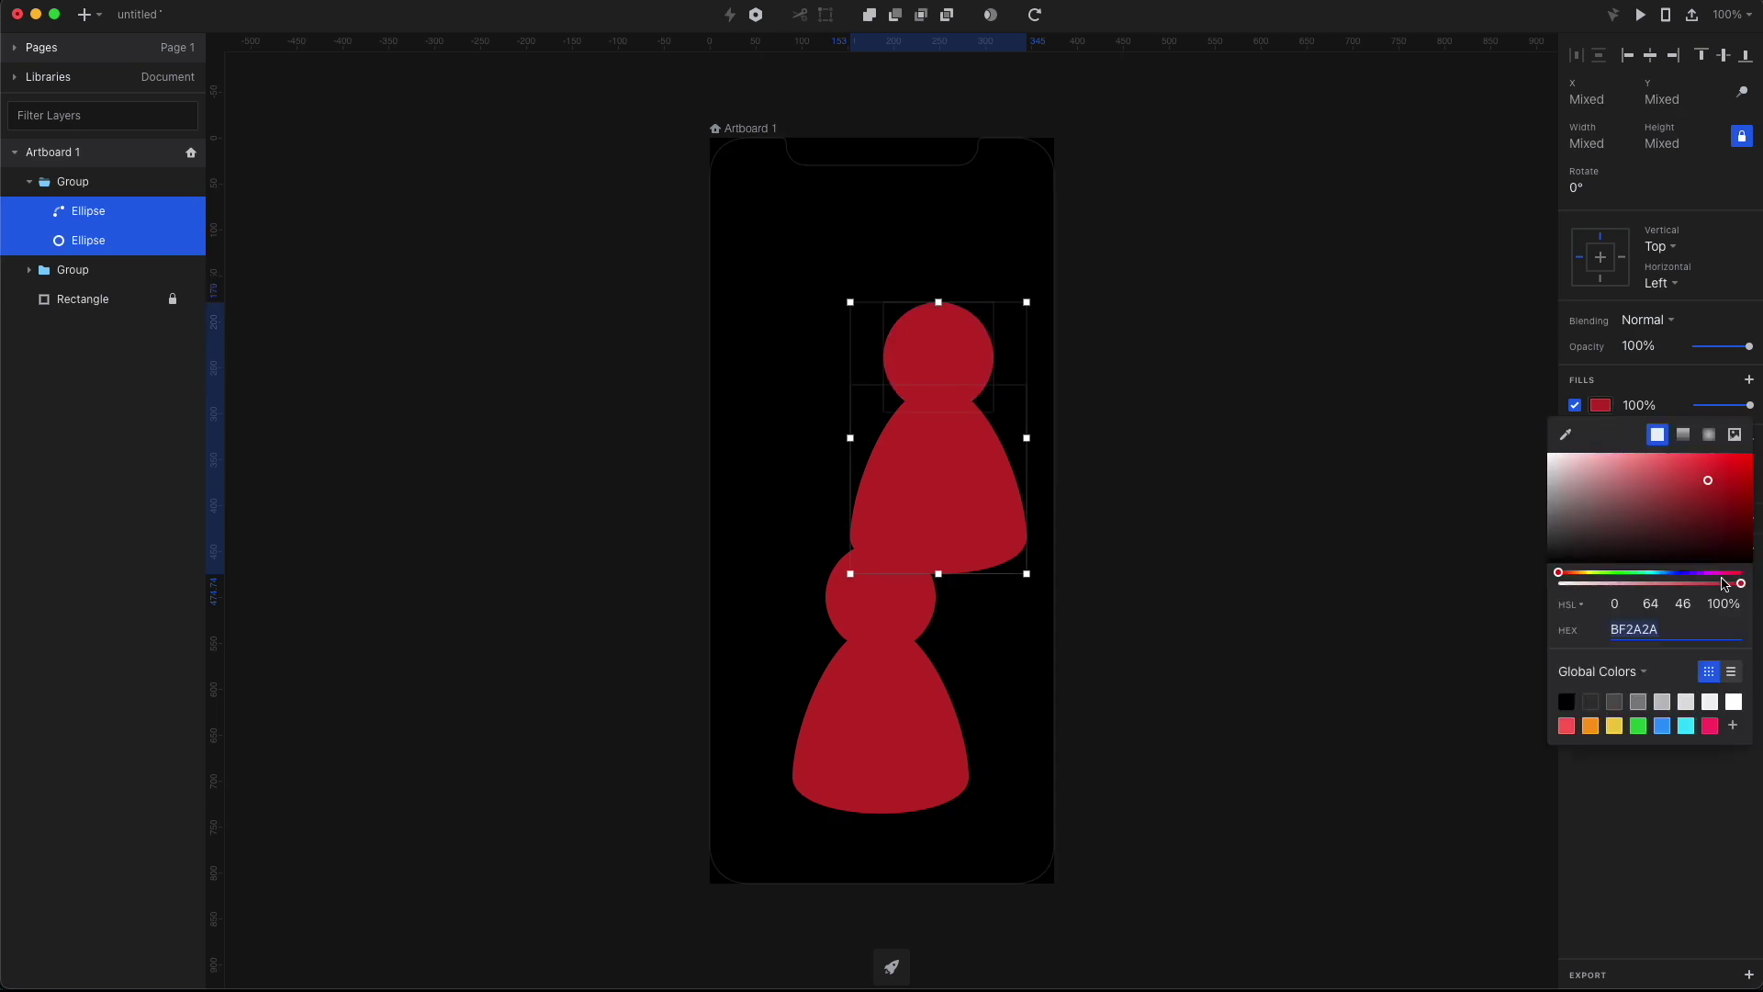
click(1656, 579)
key(Escape)
Step: Duplicate the magenta head and body, move the copy to the lower left, and fill it with purple
key(super+d)
drag(948, 331, 827, 386)
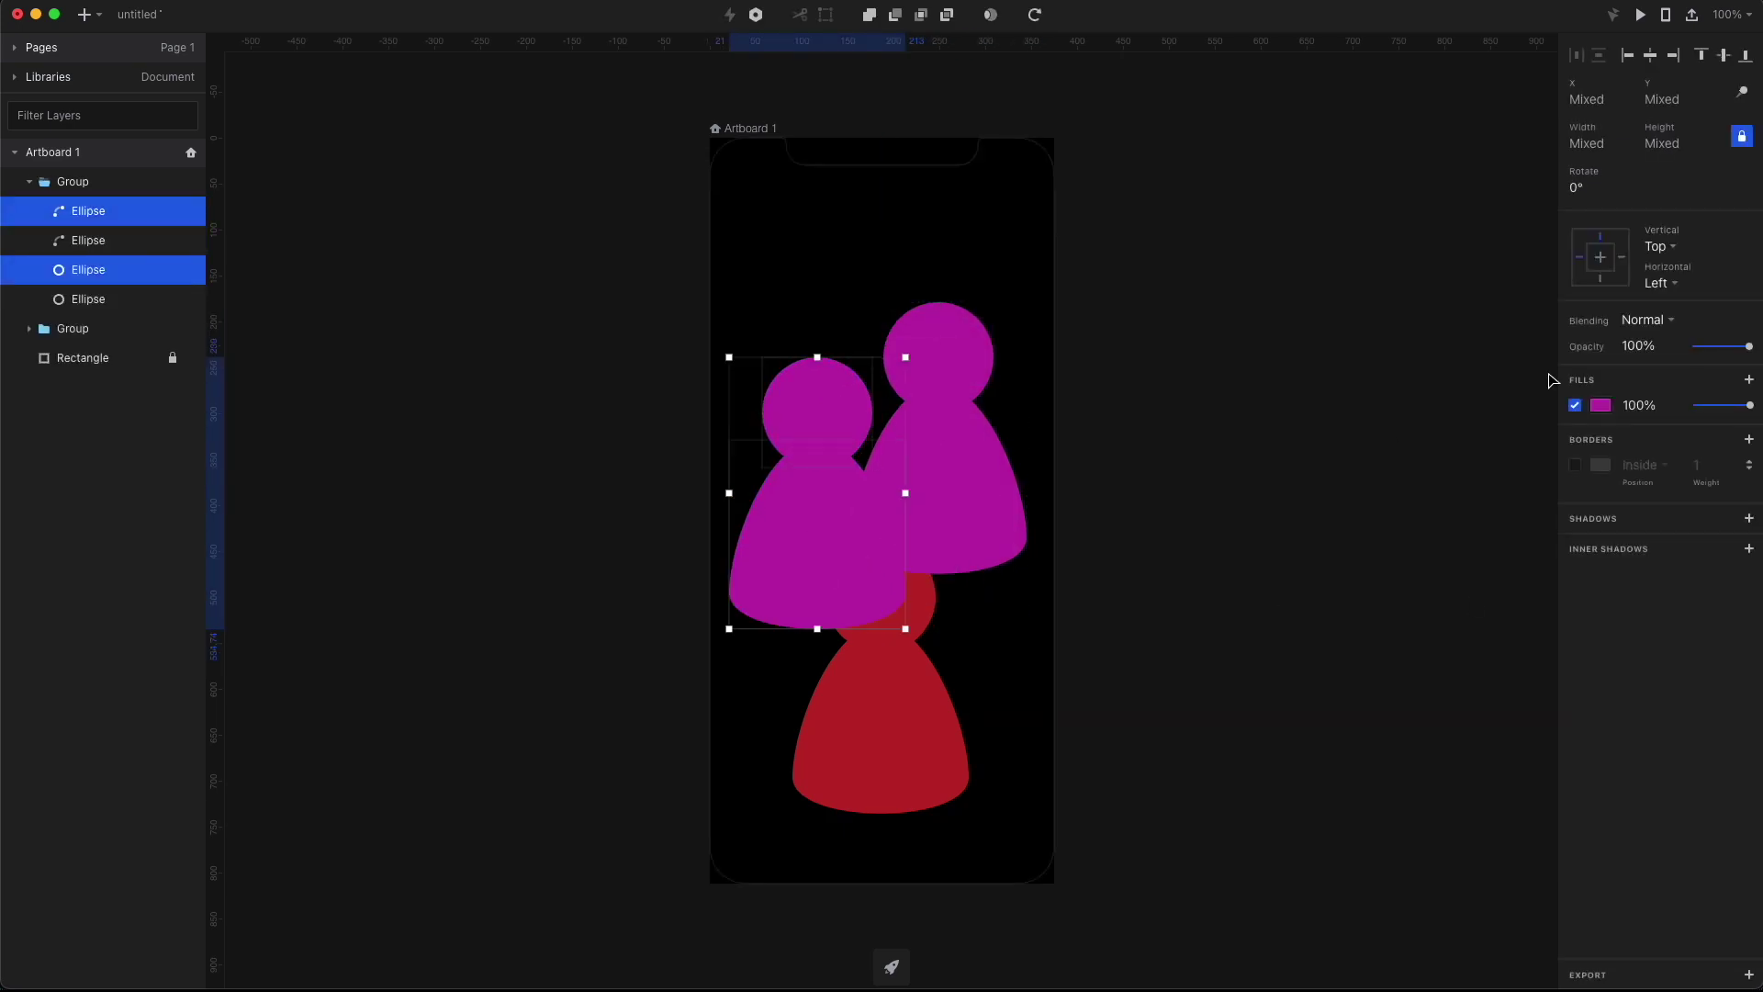
click(1600, 405)
click(1697, 574)
key(Escape)
Step: Group the purple head and body as a separate figure
click(834, 546)
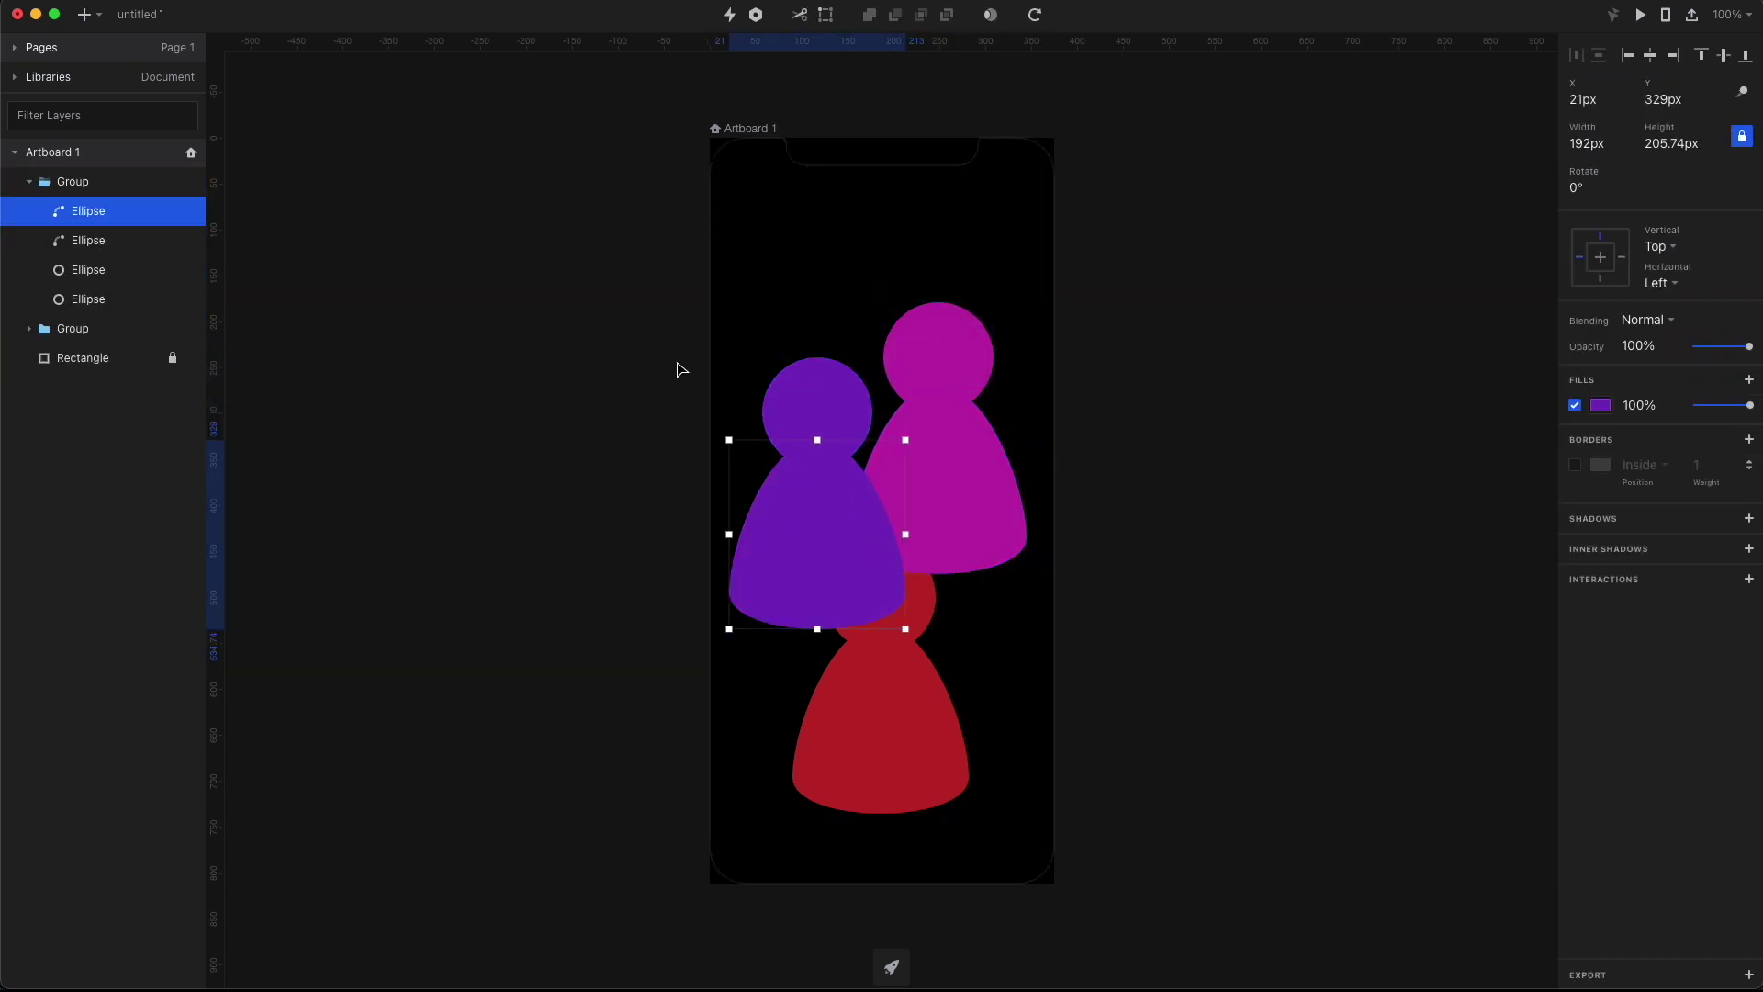
shift+click(817, 404)
key(super+g)
Step: Place a copy of the purple figure near the artboard's top edge and fill its shapes with blue
drag(841, 574, 875, 383)
key(Return)
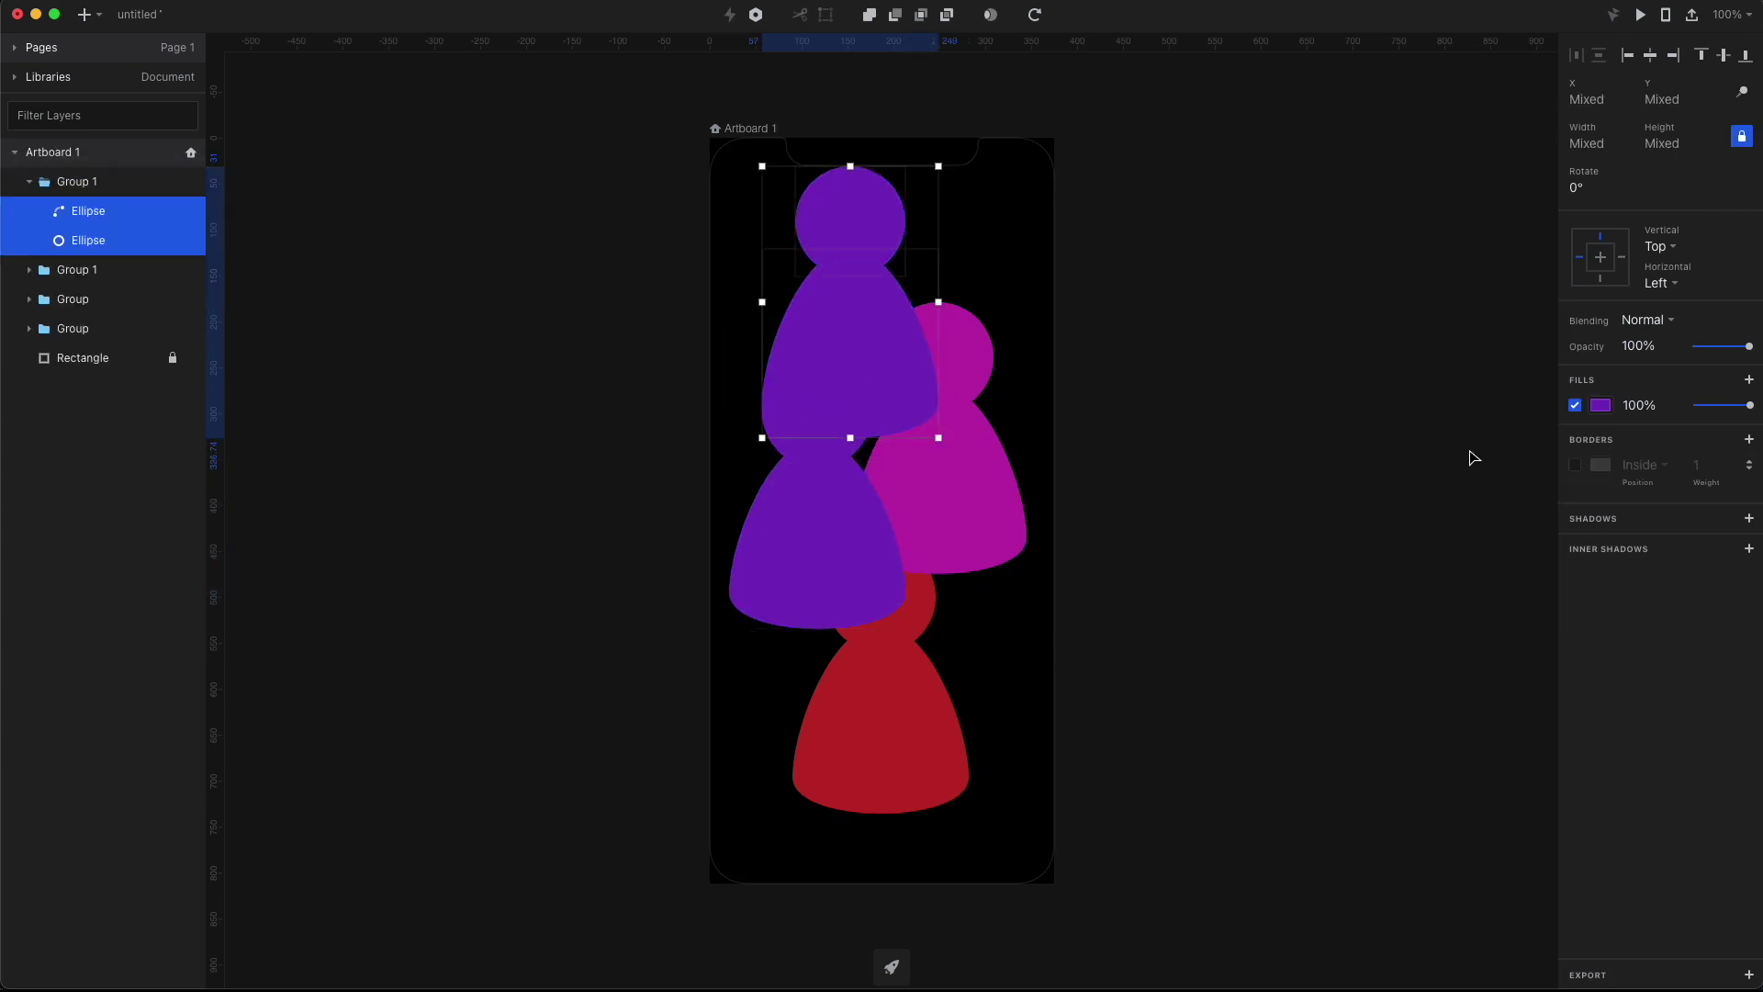
click(1599, 405)
click(1662, 737)
key(Escape)
click(1354, 582)
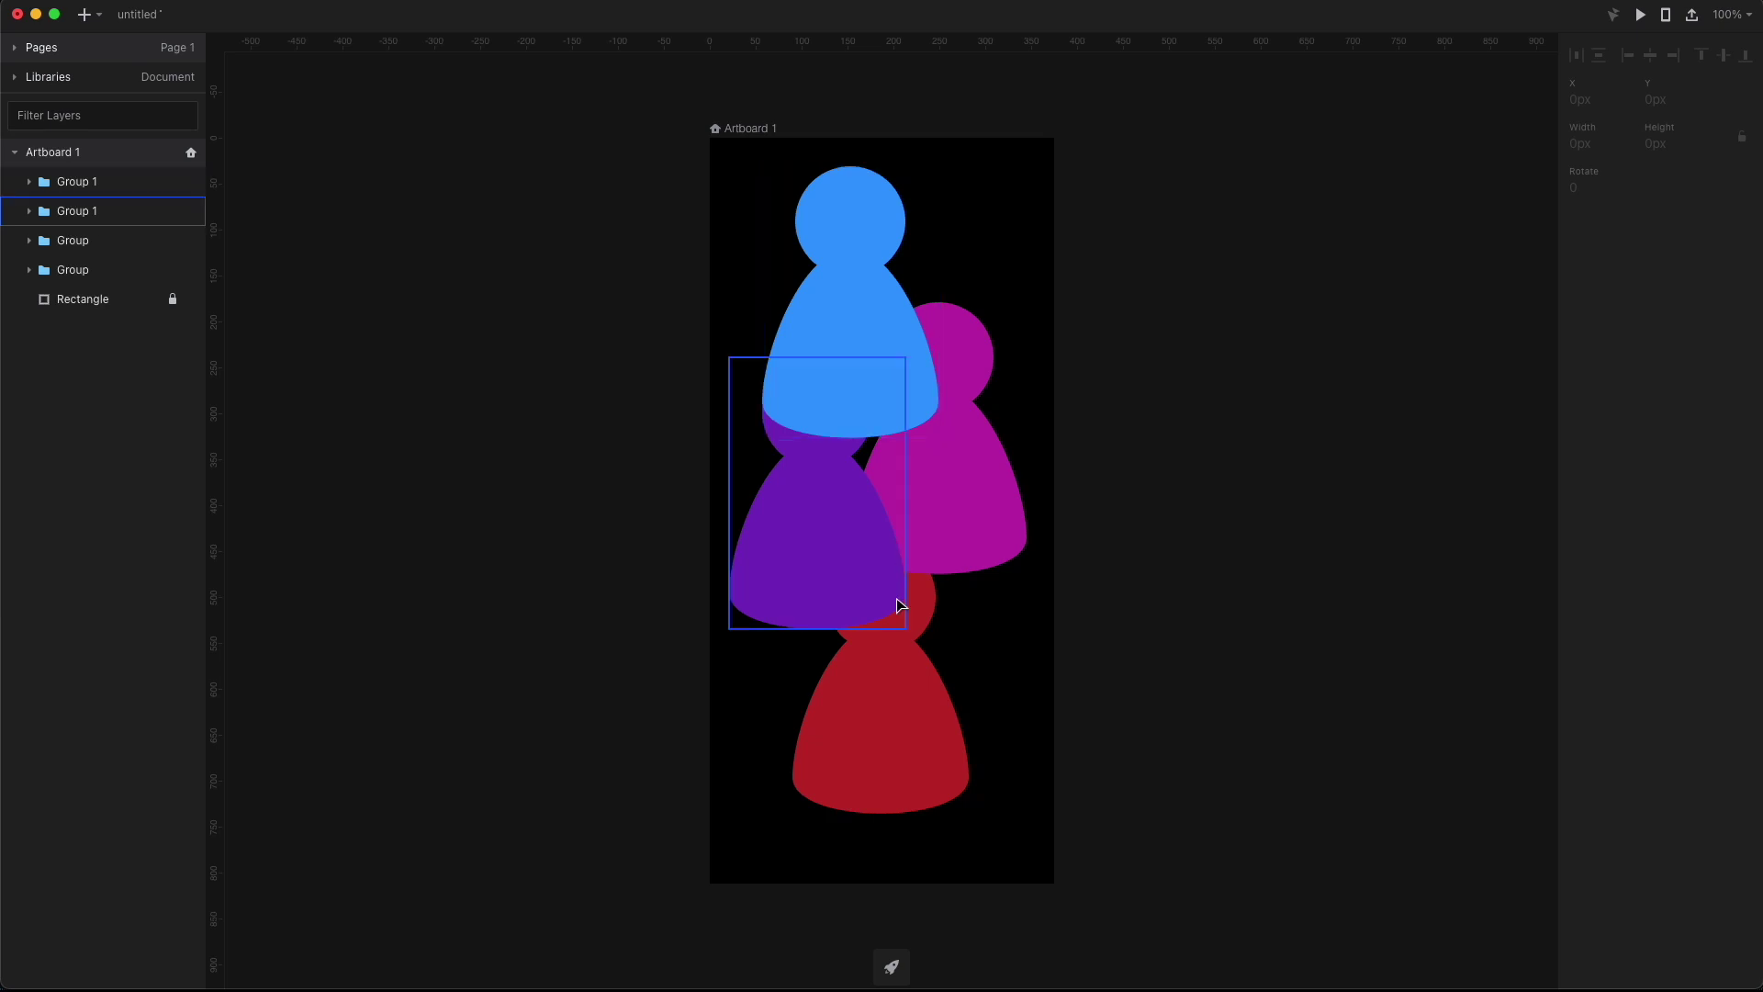
Step: Arrange the red figure at lower centre between the partly off-artboard purple and magenta figures, with the blue figure centred above
drag(906, 715, 916, 712)
drag(837, 533, 693, 712)
drag(873, 403, 854, 338)
drag(923, 493, 1063, 732)
drag(918, 439, 1311, 751)
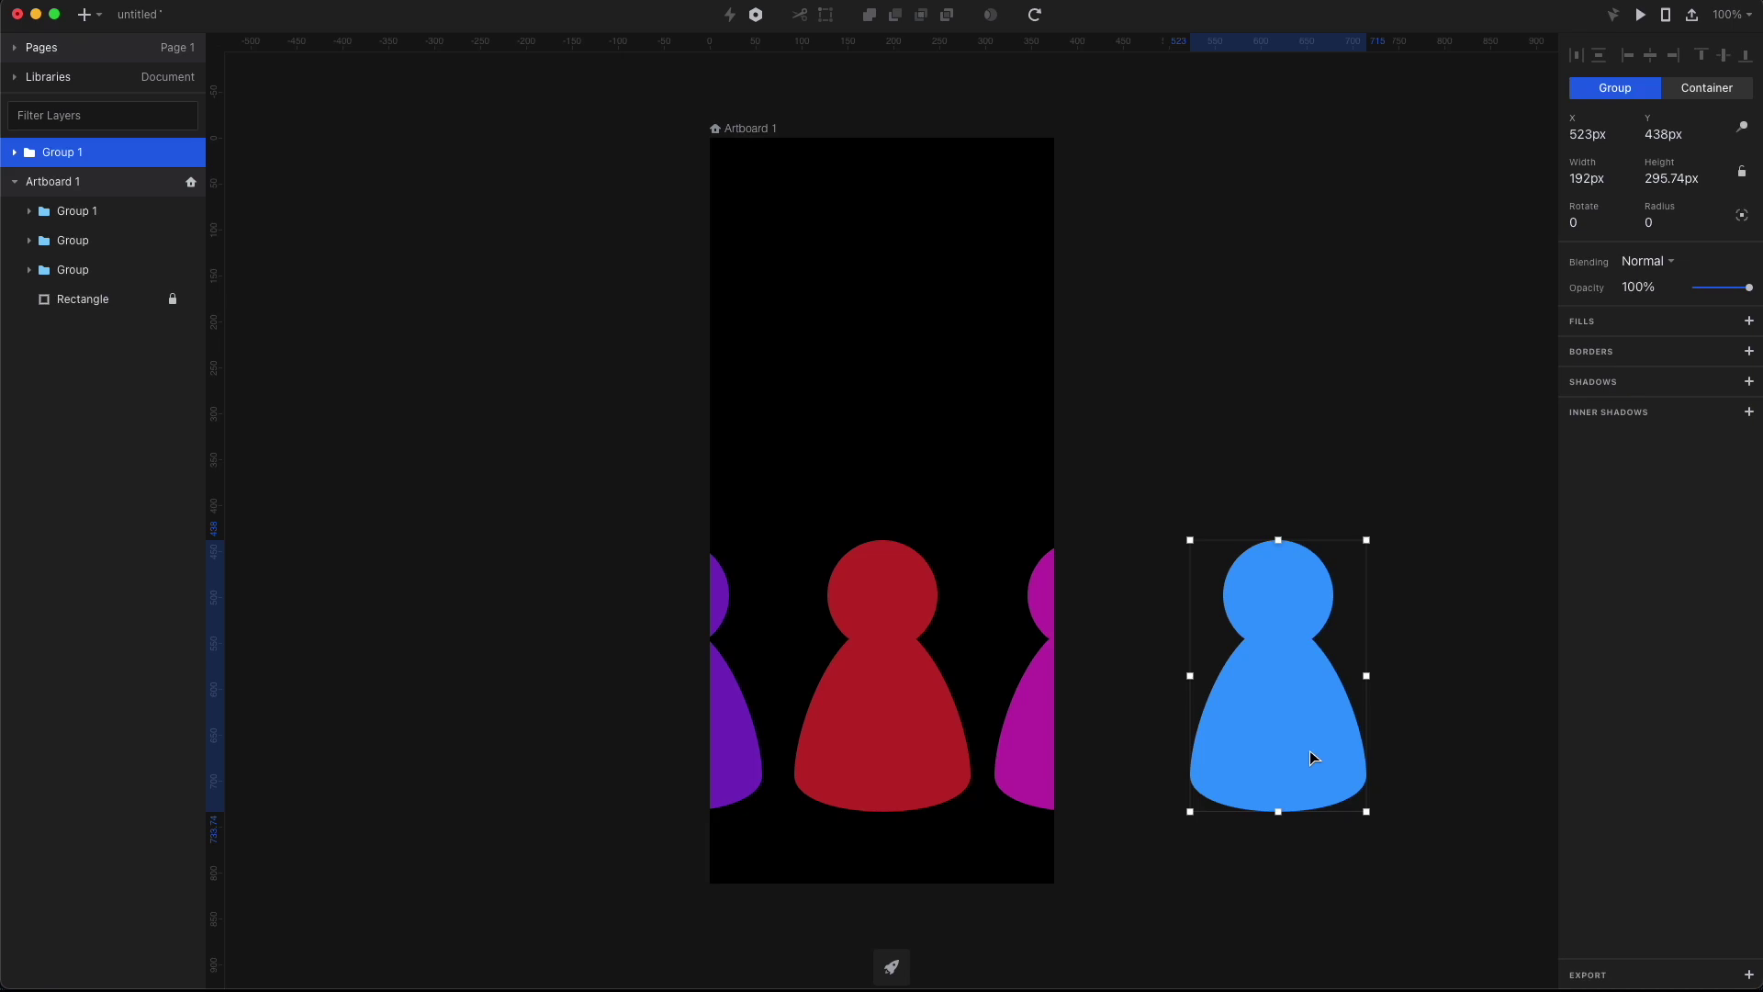
drag(1311, 757, 735, 728)
Step: Set the height of all four figure groups to 295 px
click(734, 728)
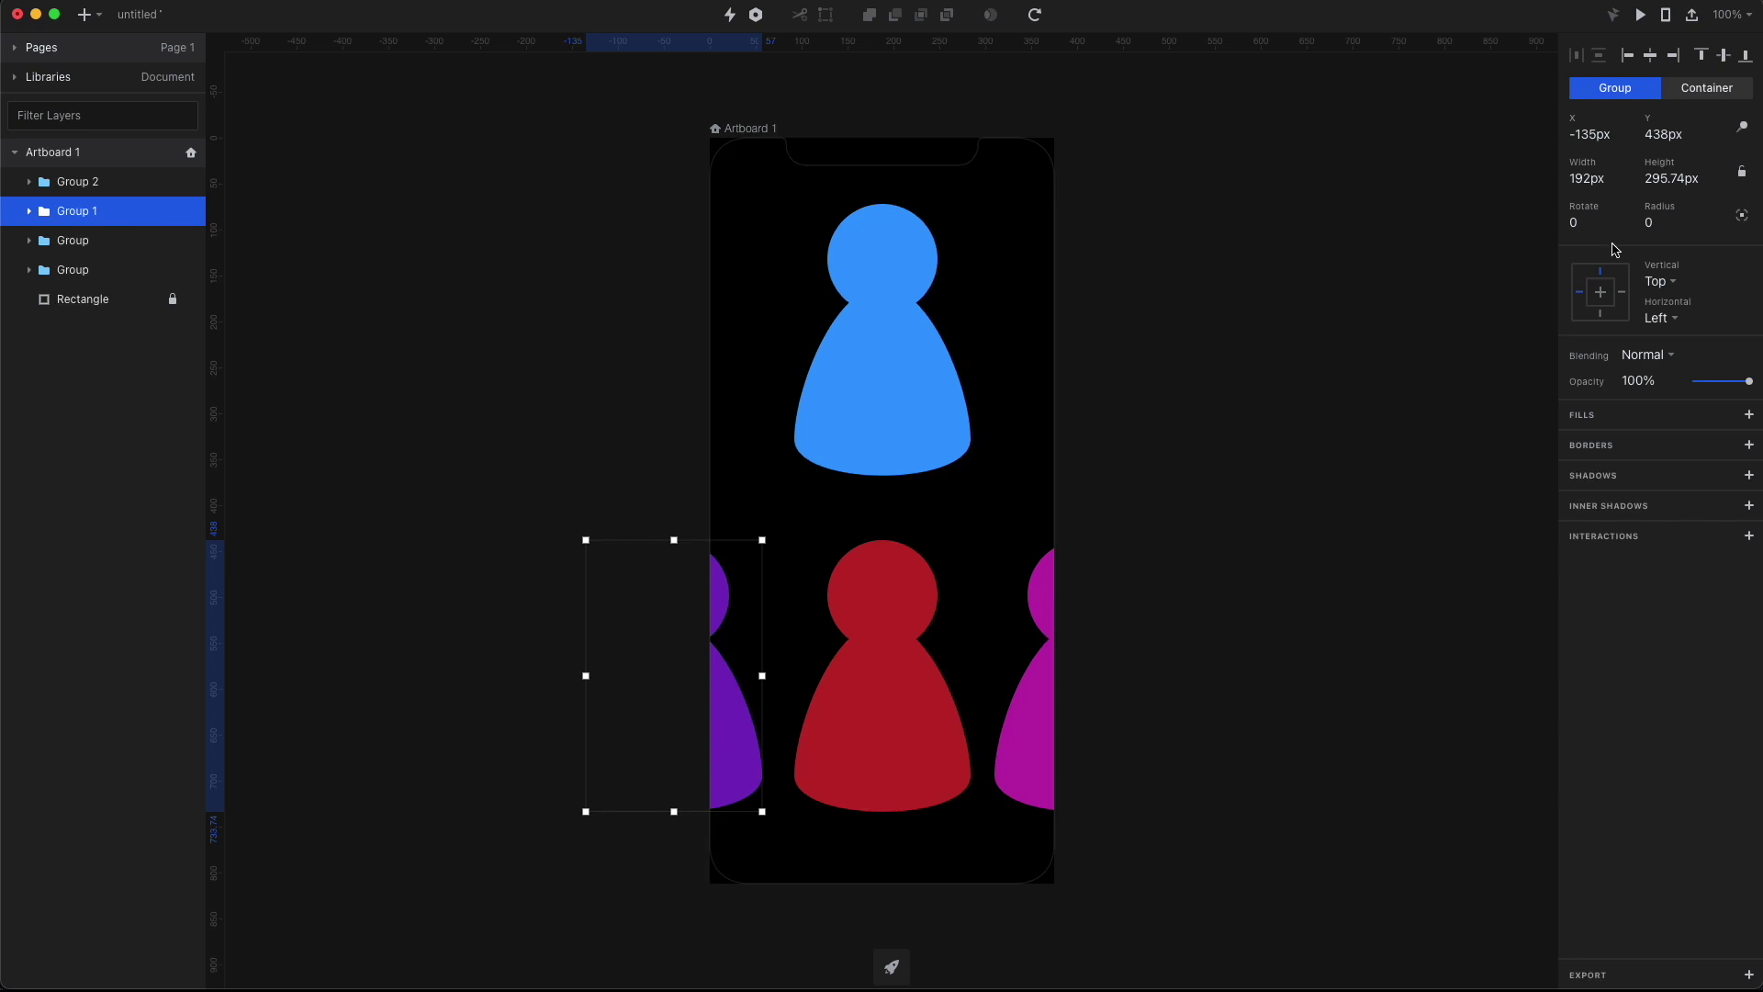
shift+click(965, 720)
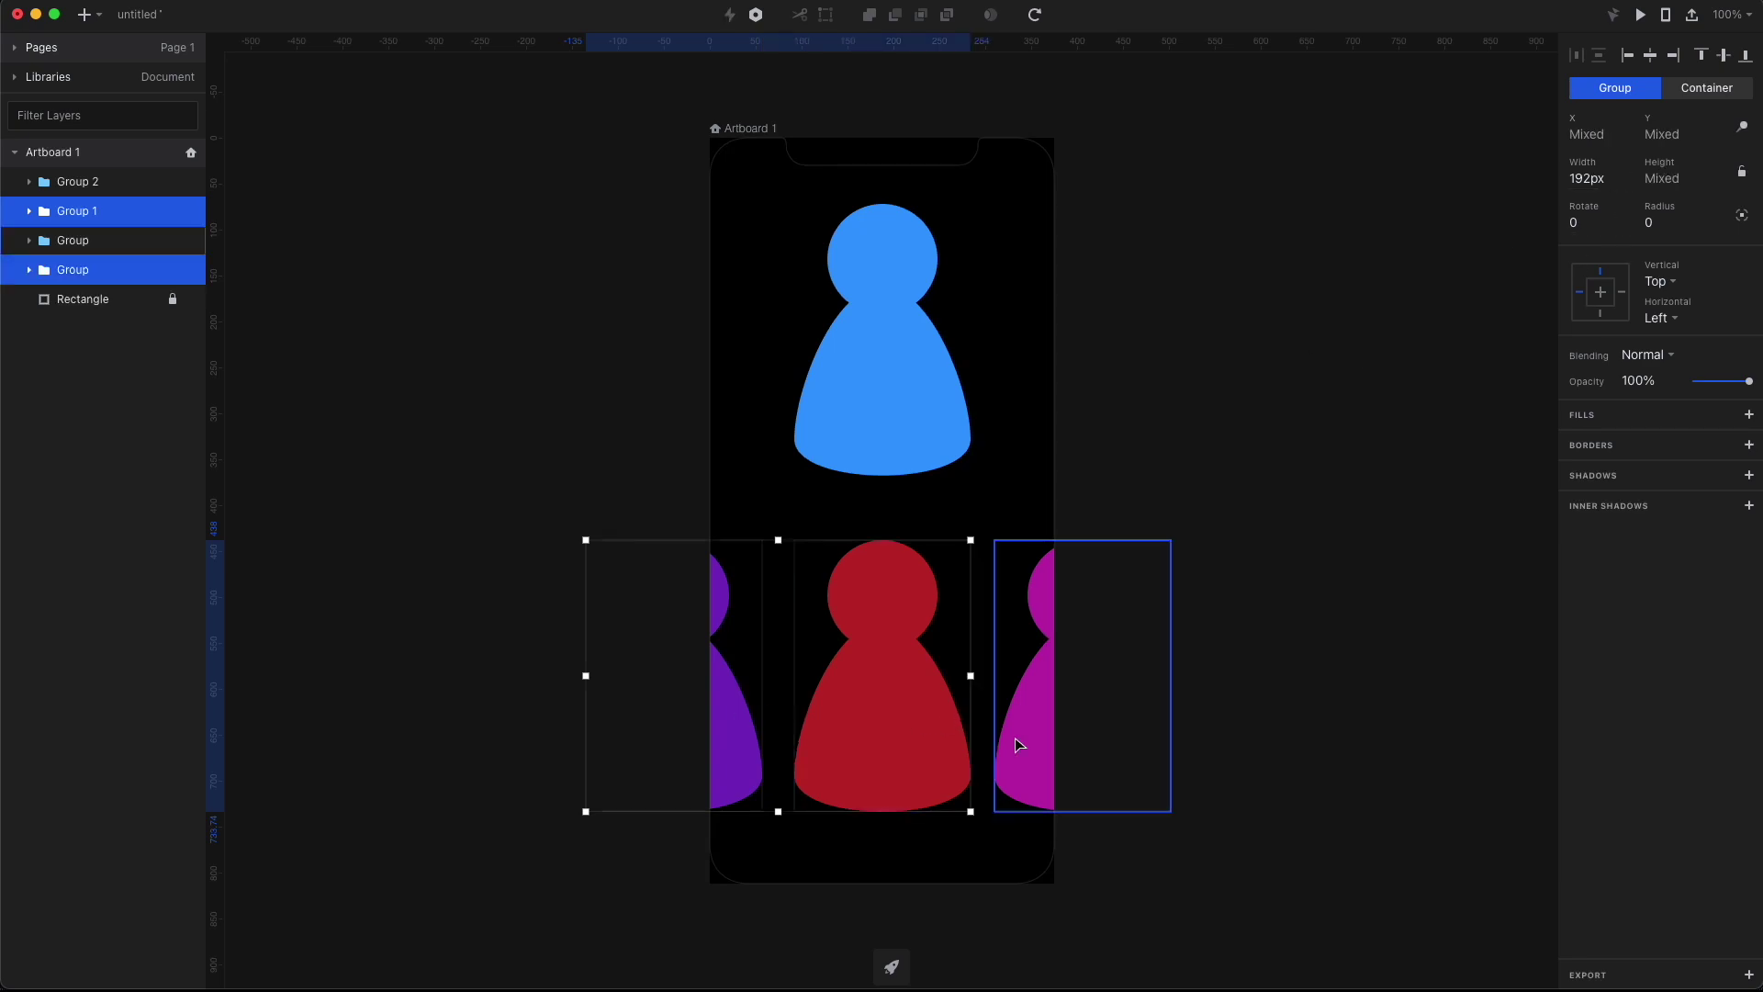
shift+click(1016, 737)
shift+click(859, 257)
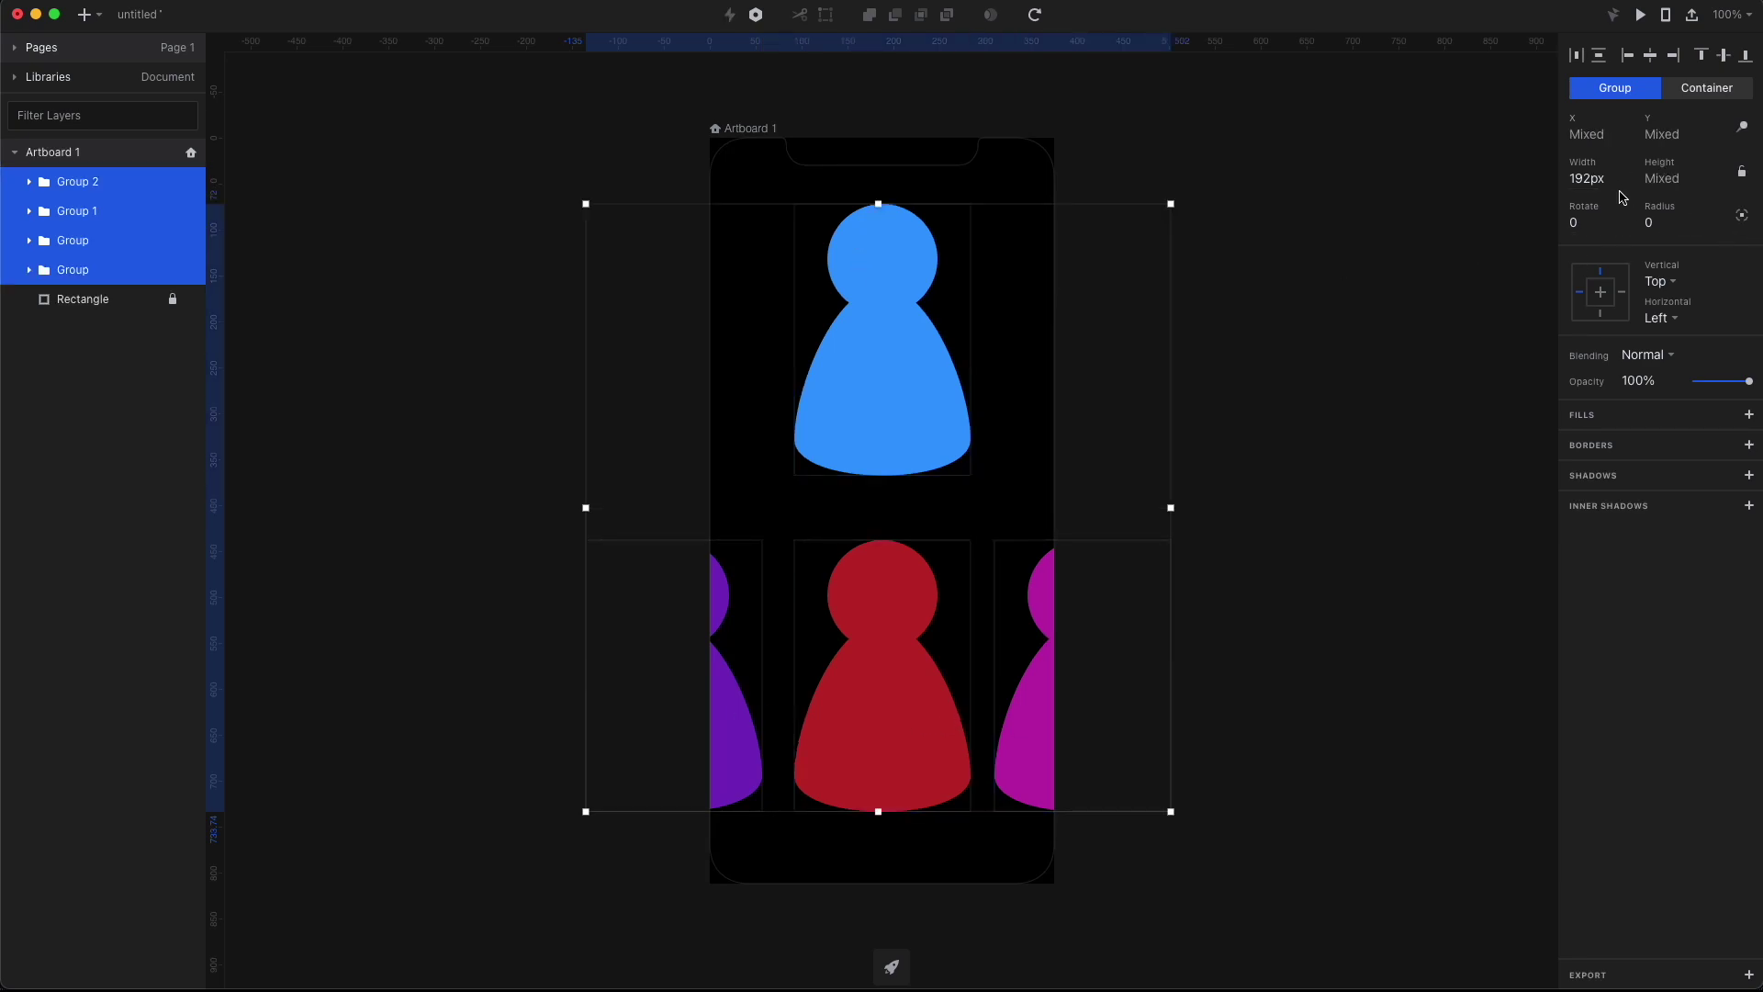
click(1194, 551)
click(1042, 669)
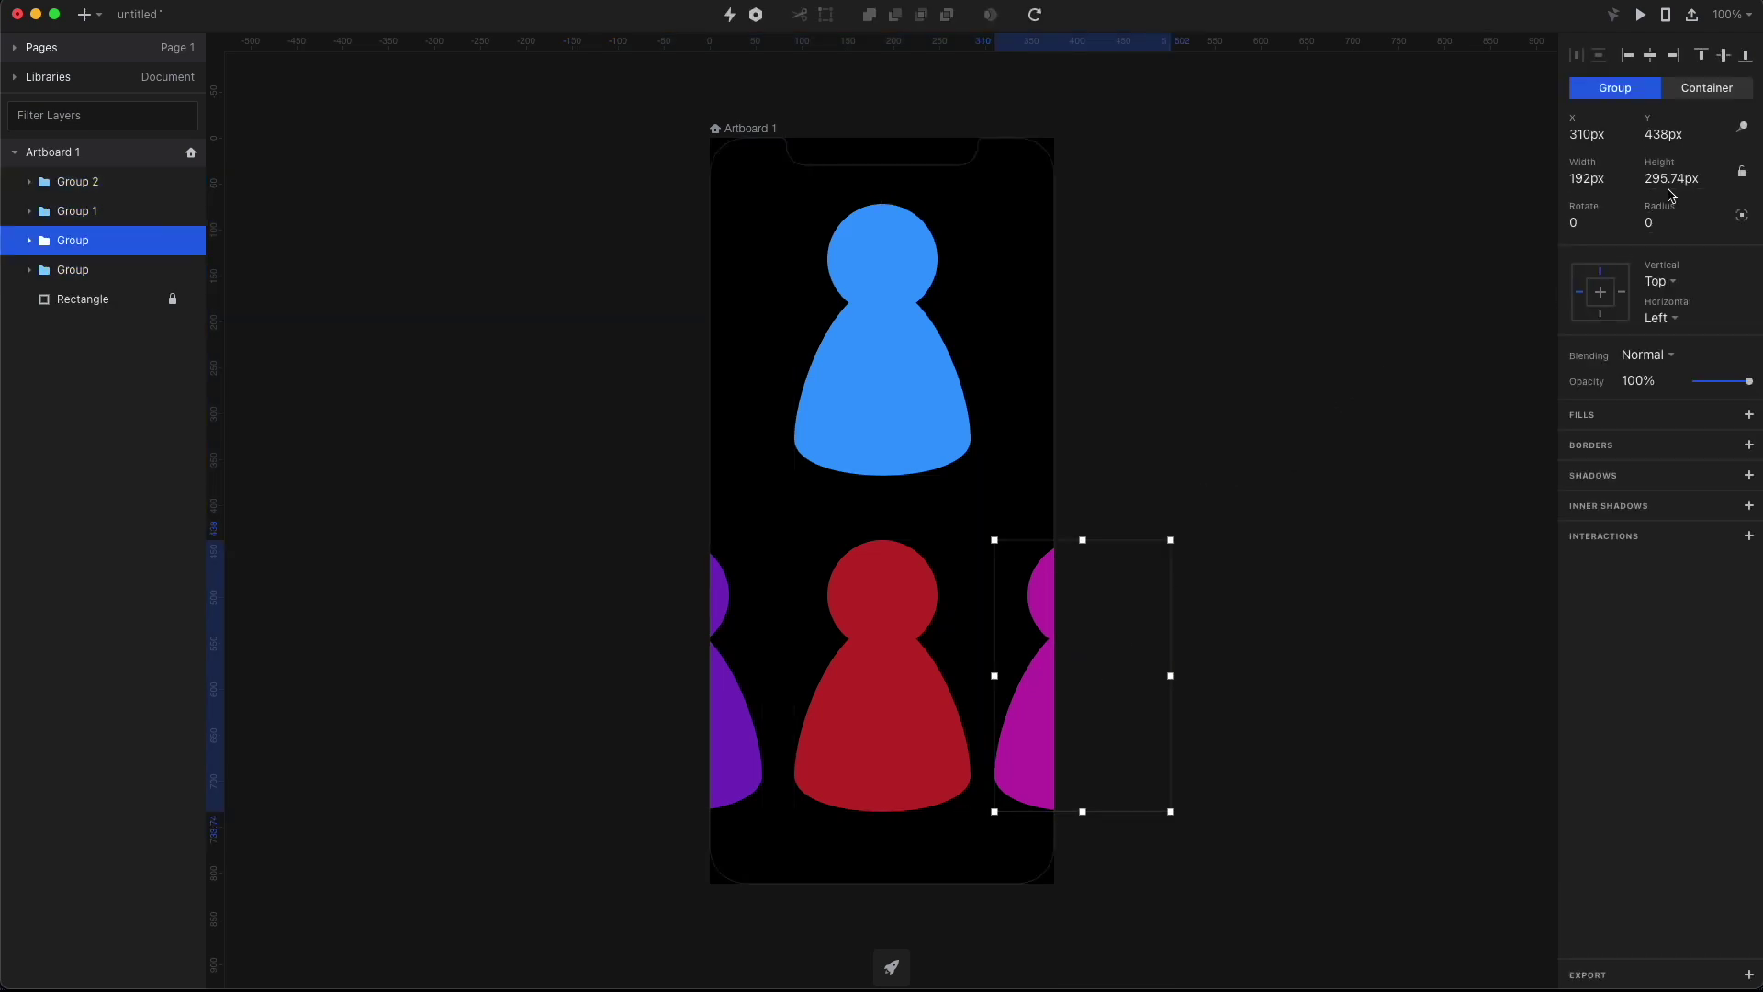
shift+click(878, 656)
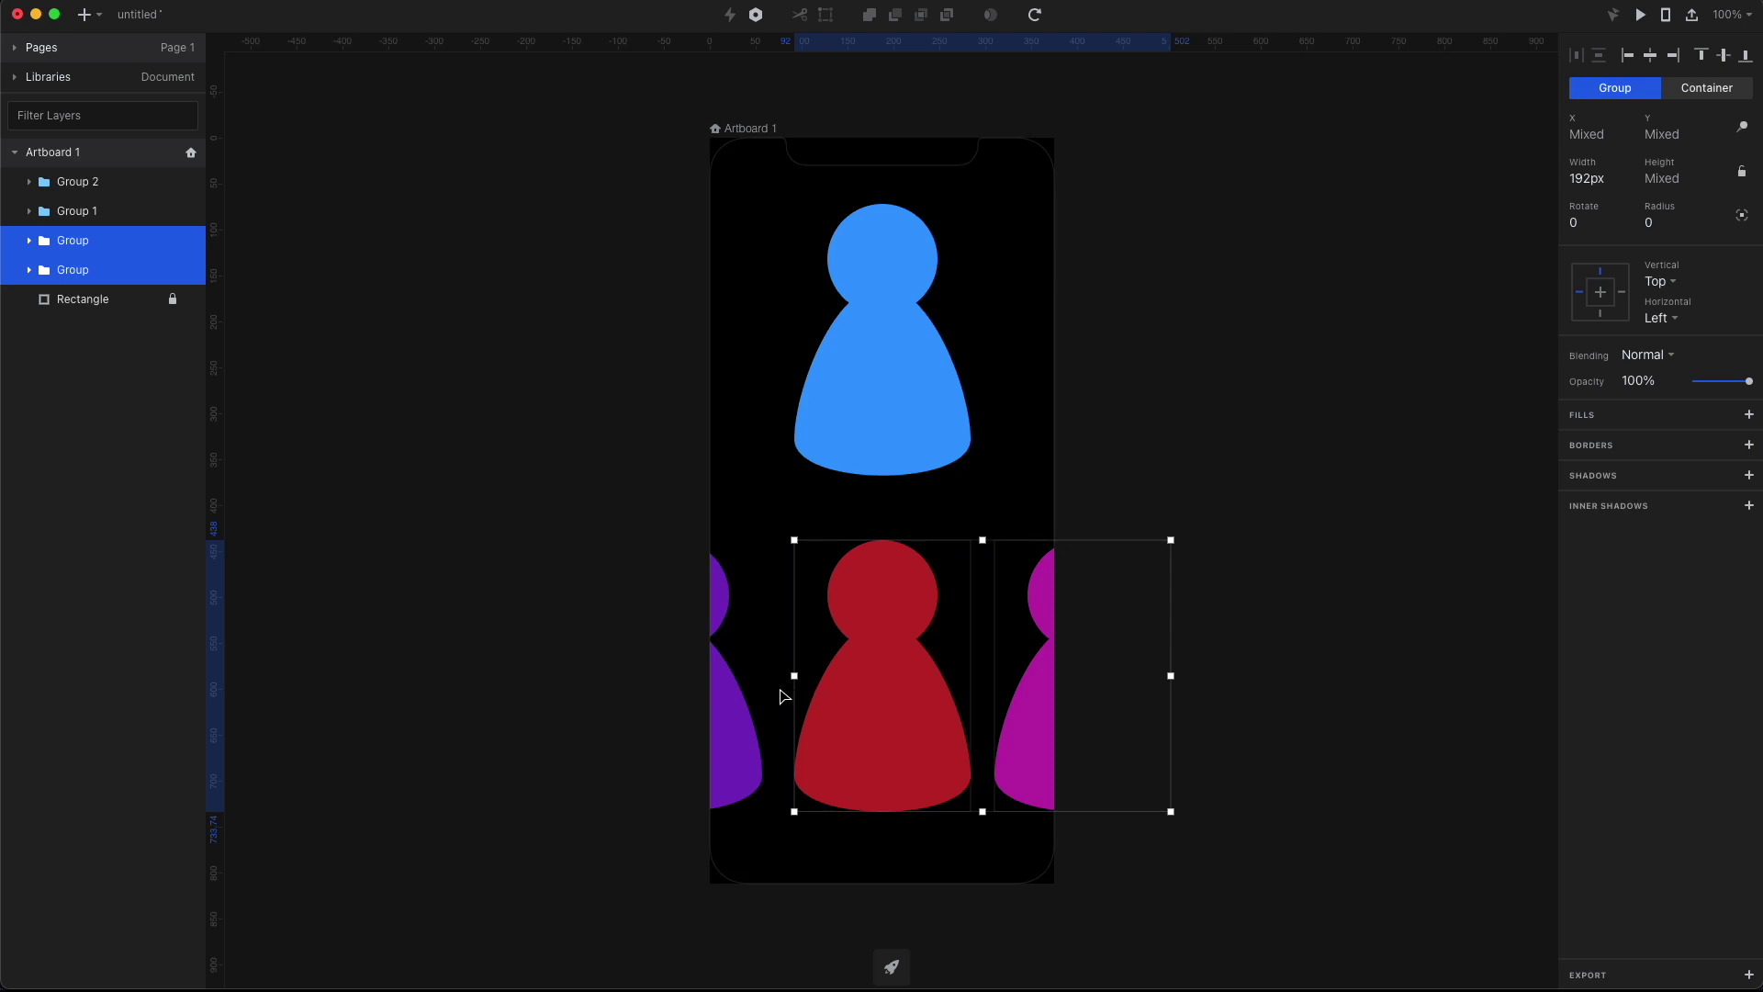
shift+click(739, 698)
shift+click(916, 318)
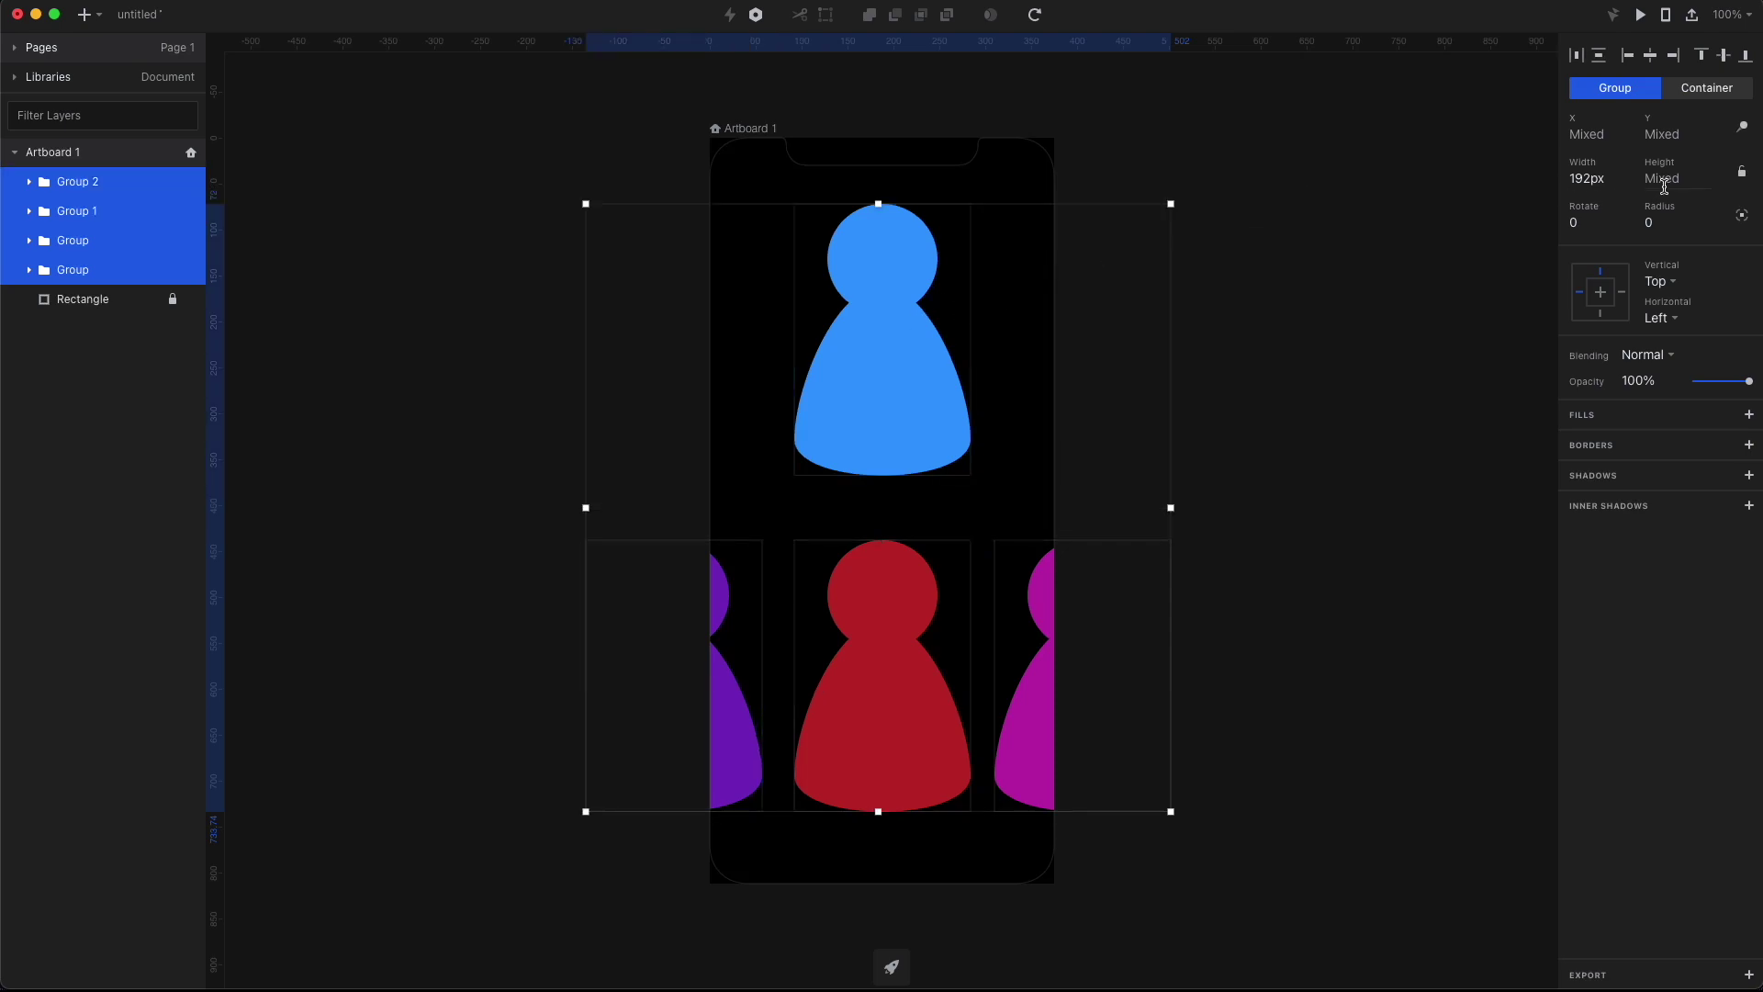
text(295)
key(Return)
click(1452, 451)
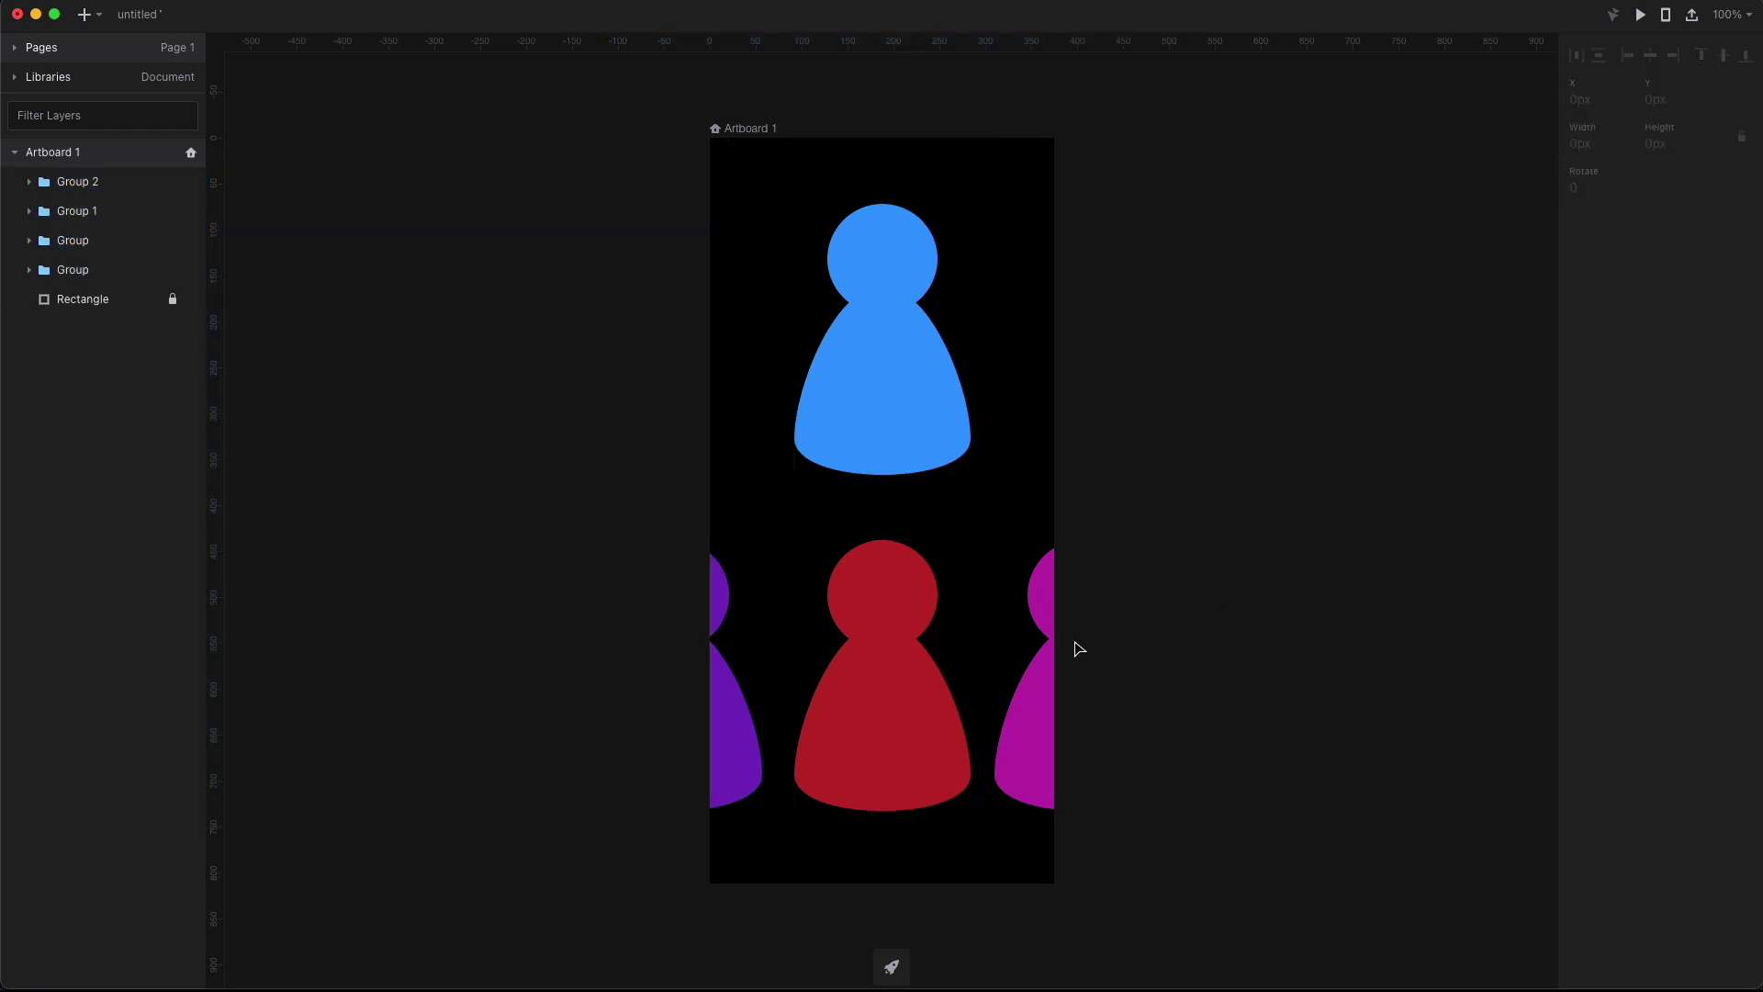
Step: Scale the purple figure proportionally to a height of 250 px and align its base with the red figure
click(889, 703)
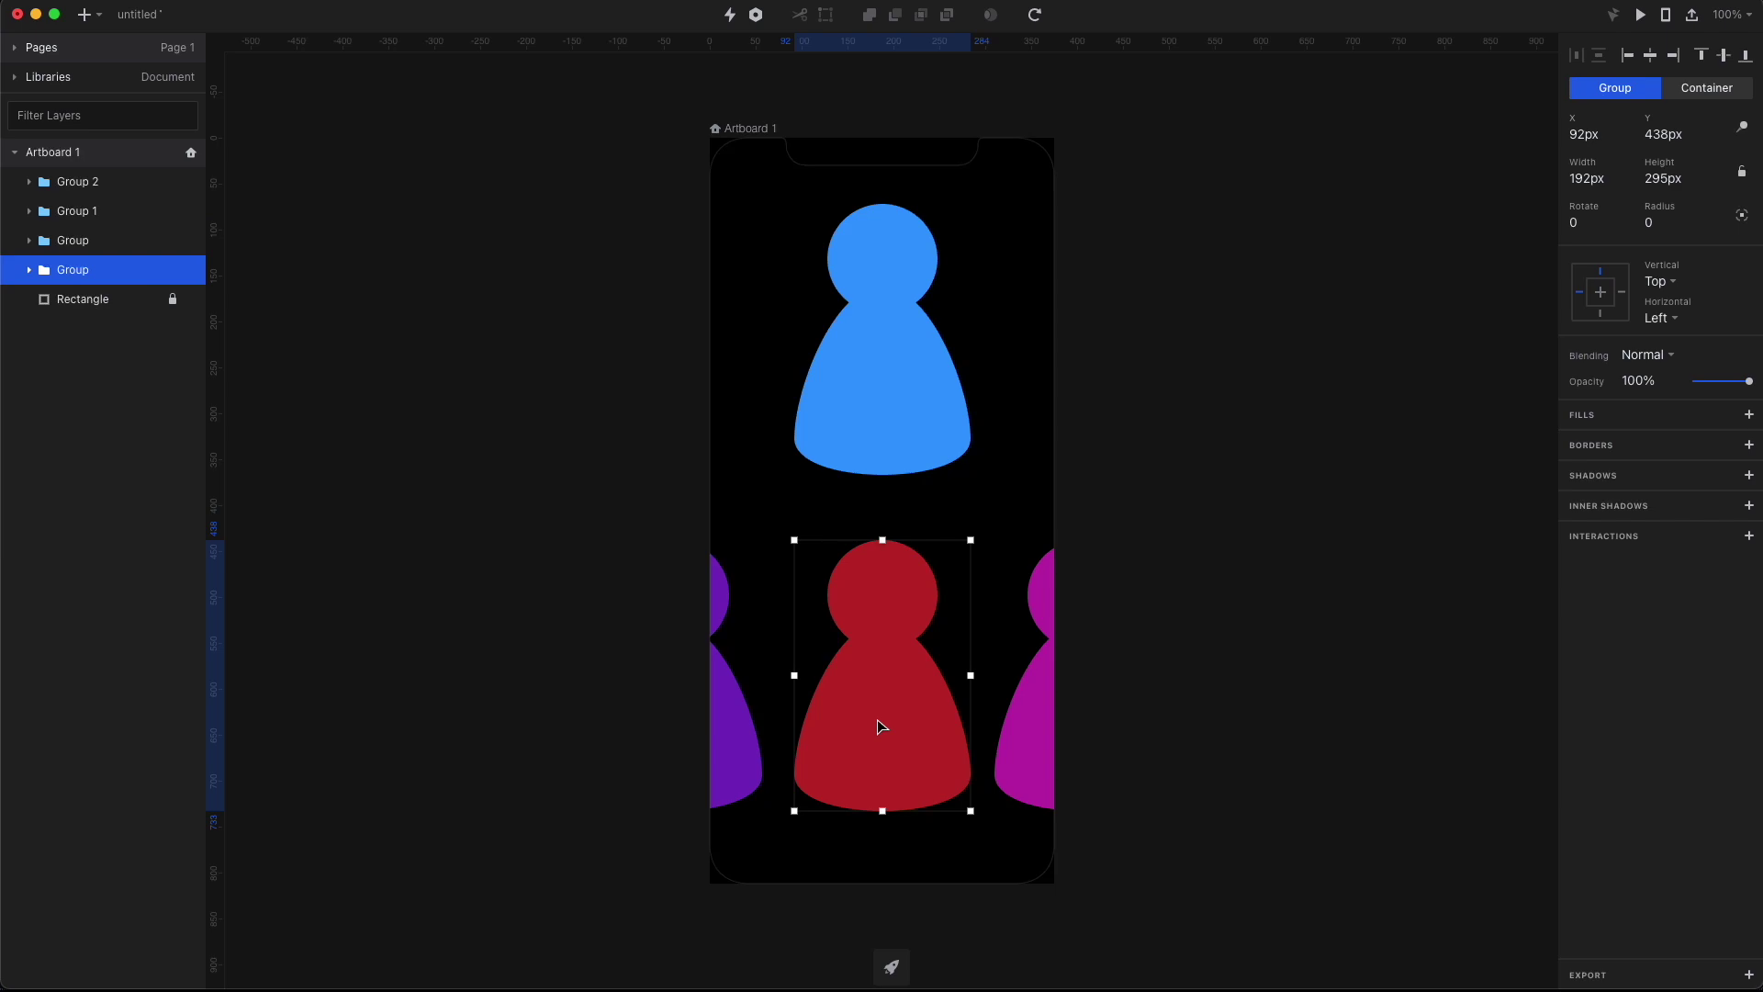
click(725, 746)
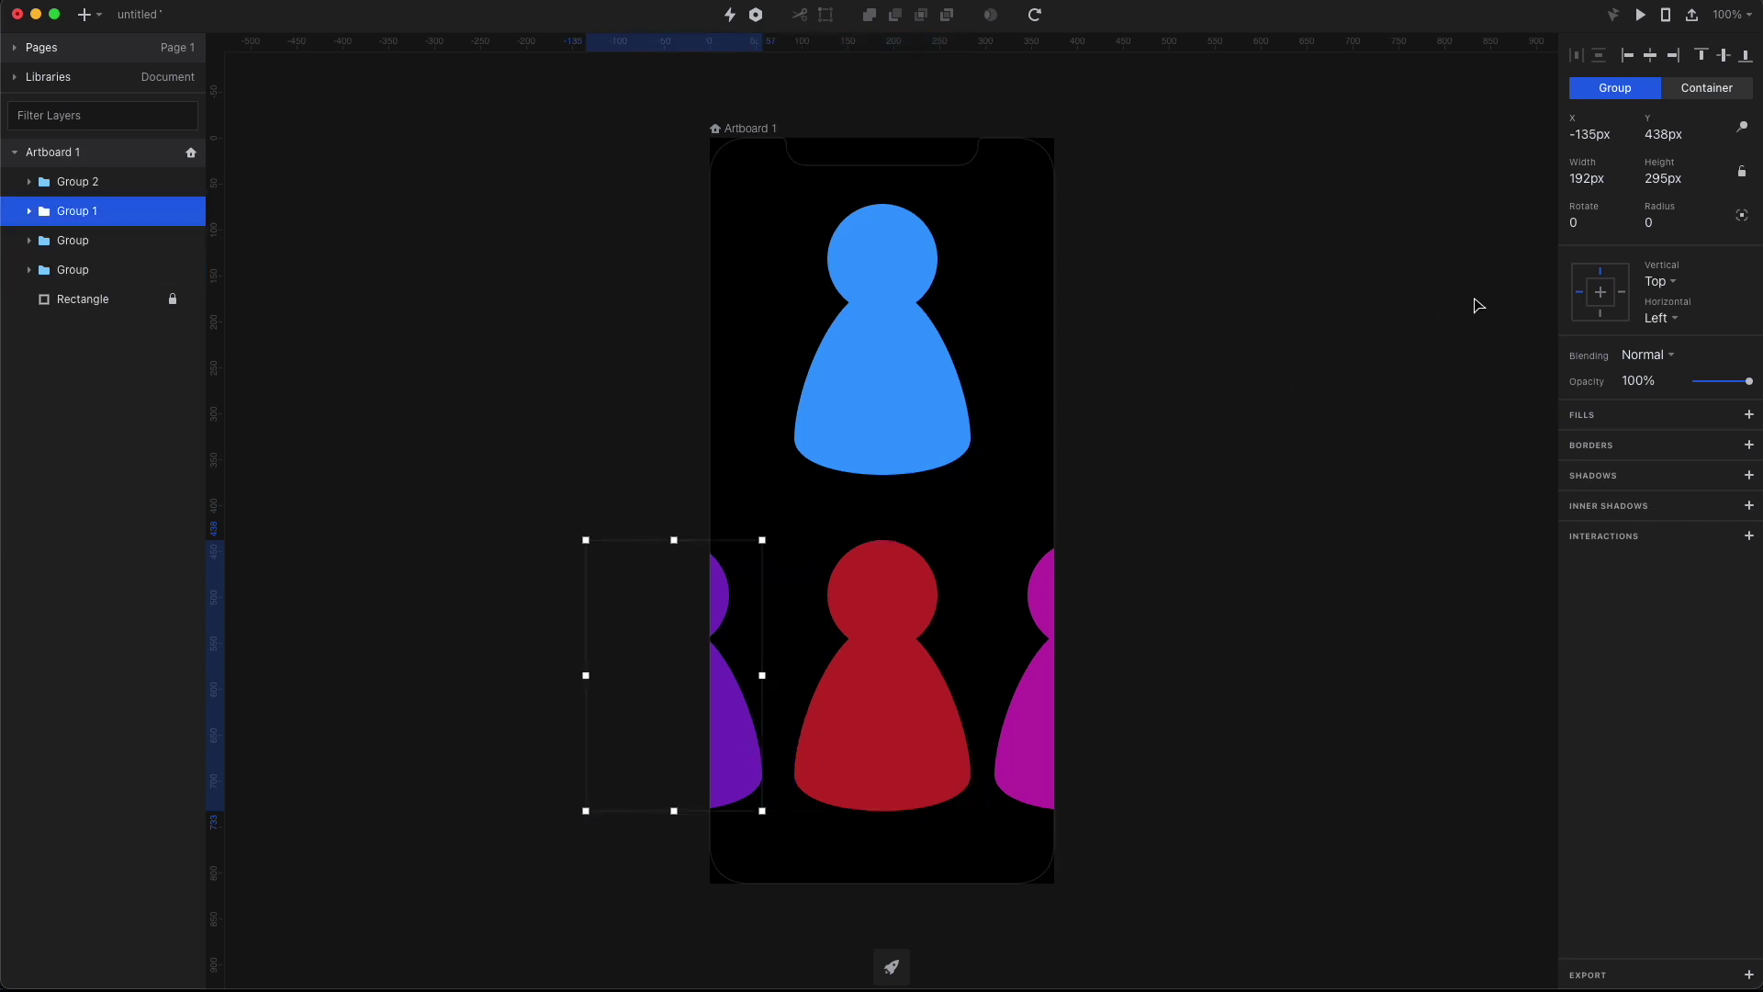
click(1743, 172)
click(1667, 181)
text(250)
key(Return)
drag(720, 727, 741, 768)
Step: Scale the magenta figure proportionally to a height of 250 px and align its base with the red figure
click(1010, 713)
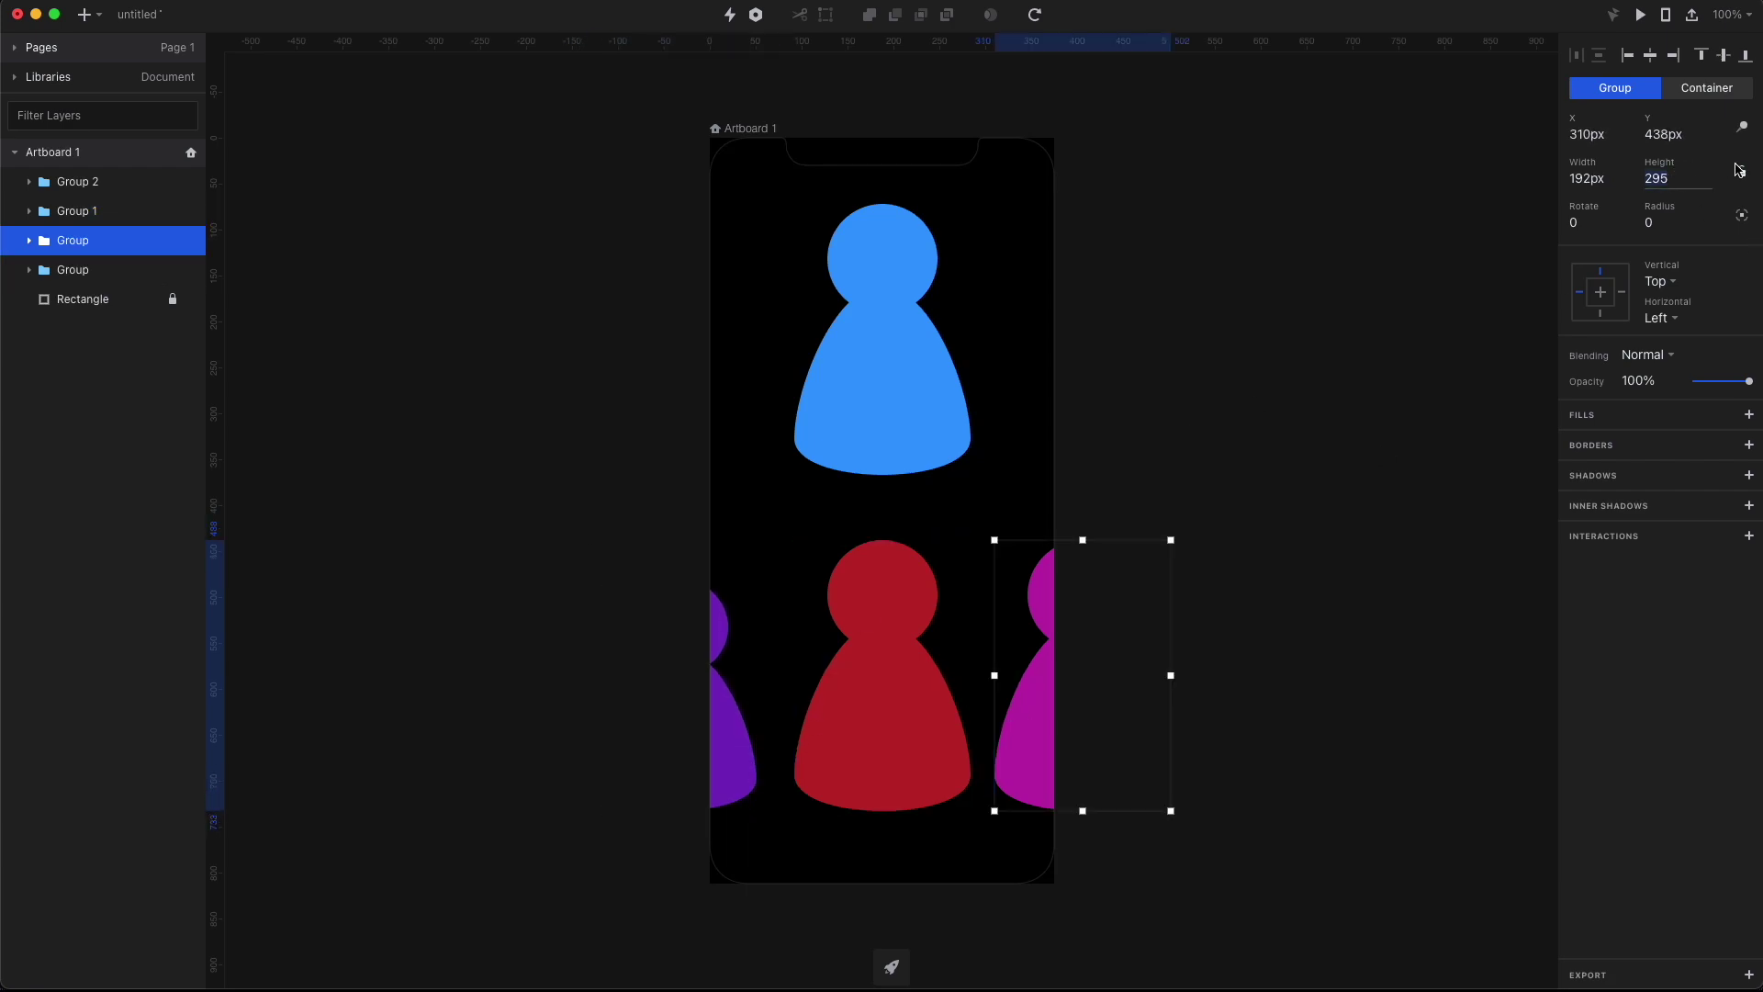
click(1667, 181)
text(250)
key(Return)
drag(1029, 696, 1043, 736)
click(1664, 181)
text(220)
key(Return)
key(super+z)
Step: Lock the blue figure's proportions and set its height to 220 px
click(1742, 170)
click(1677, 178)
text(220)
key(Return)
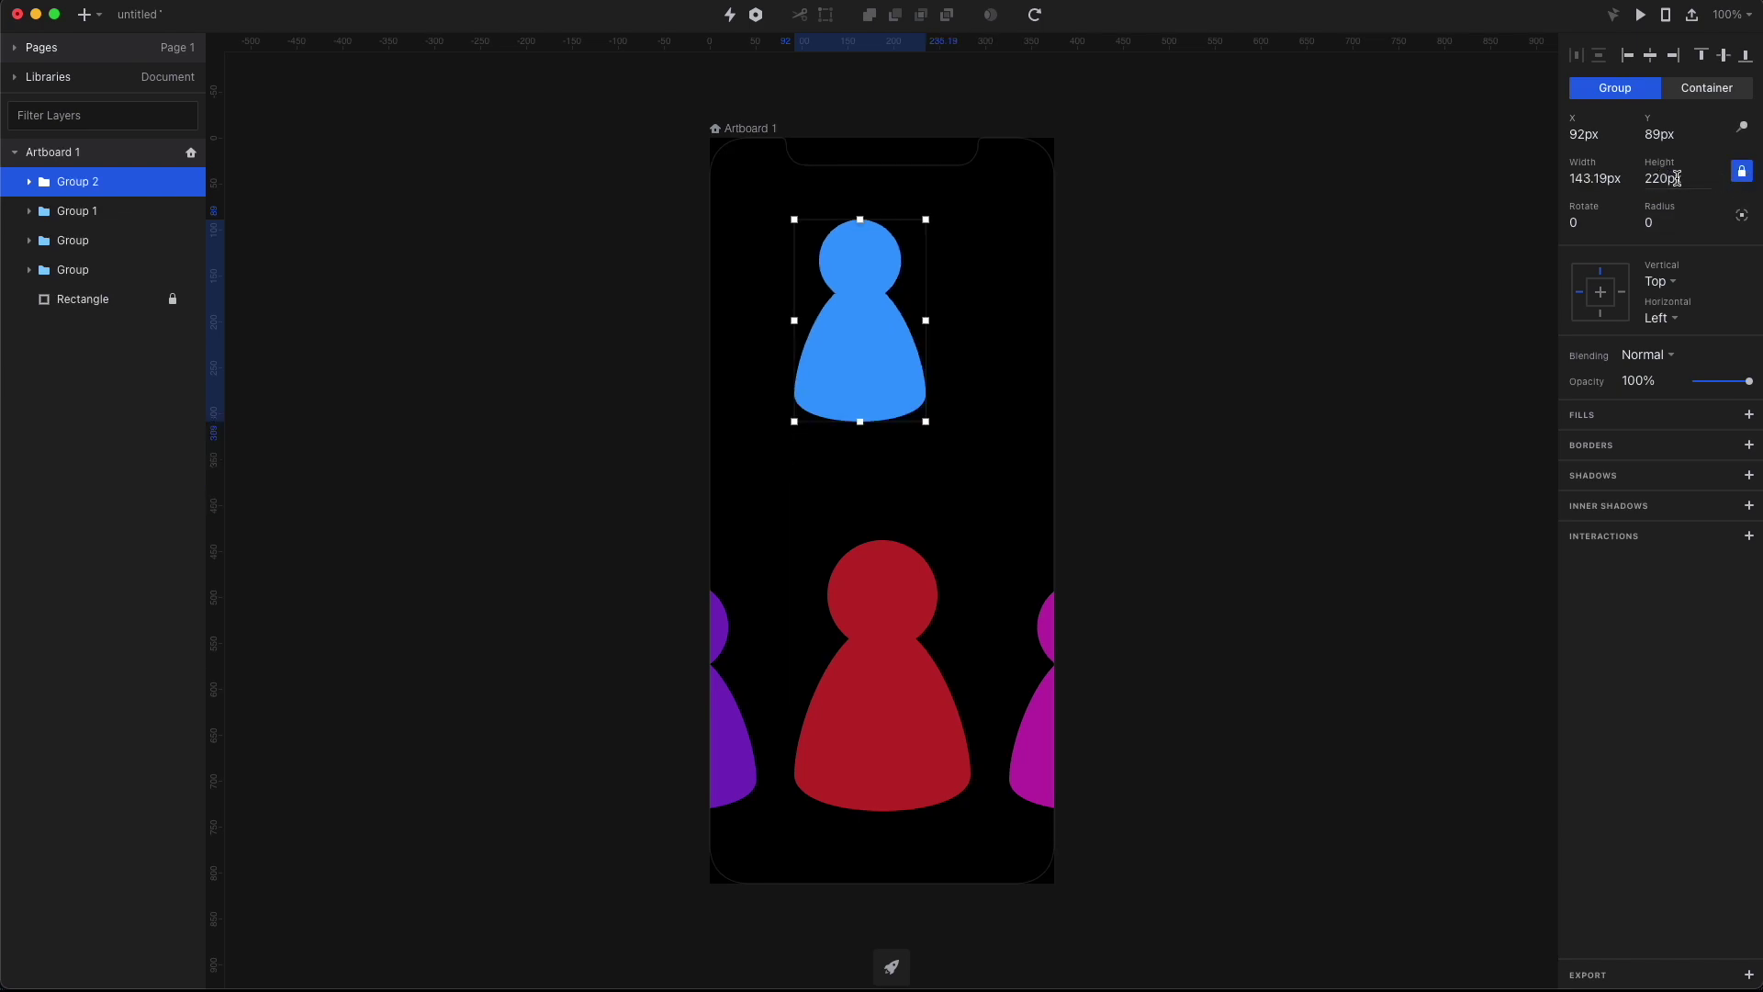
Step: Move the blue figure beyond the artboard's right edge to X 514 px, Y 513 px, level with the other figures' bases
drag(849, 344, 1007, 731)
key(shift+Right)
key(shift+Right)
key(shift+Right)
key(shift+Right)
key(shift+Right)
key(shift+Right)
key(shift+Right)
key(shift+Right)
key(shift+Right)
key(shift+Right)
key(shift+Right)
key(shift+Right)
key(shift+Right)
key(shift+Right)
key(shift+Right)
key(shift+Right)
key(shift+Right)
key(shift+Right)
key(shift+Right)
key(shift+Right)
key(shift+Right)
key(shift+Right)
key(shift+Right)
key(shift+Right)
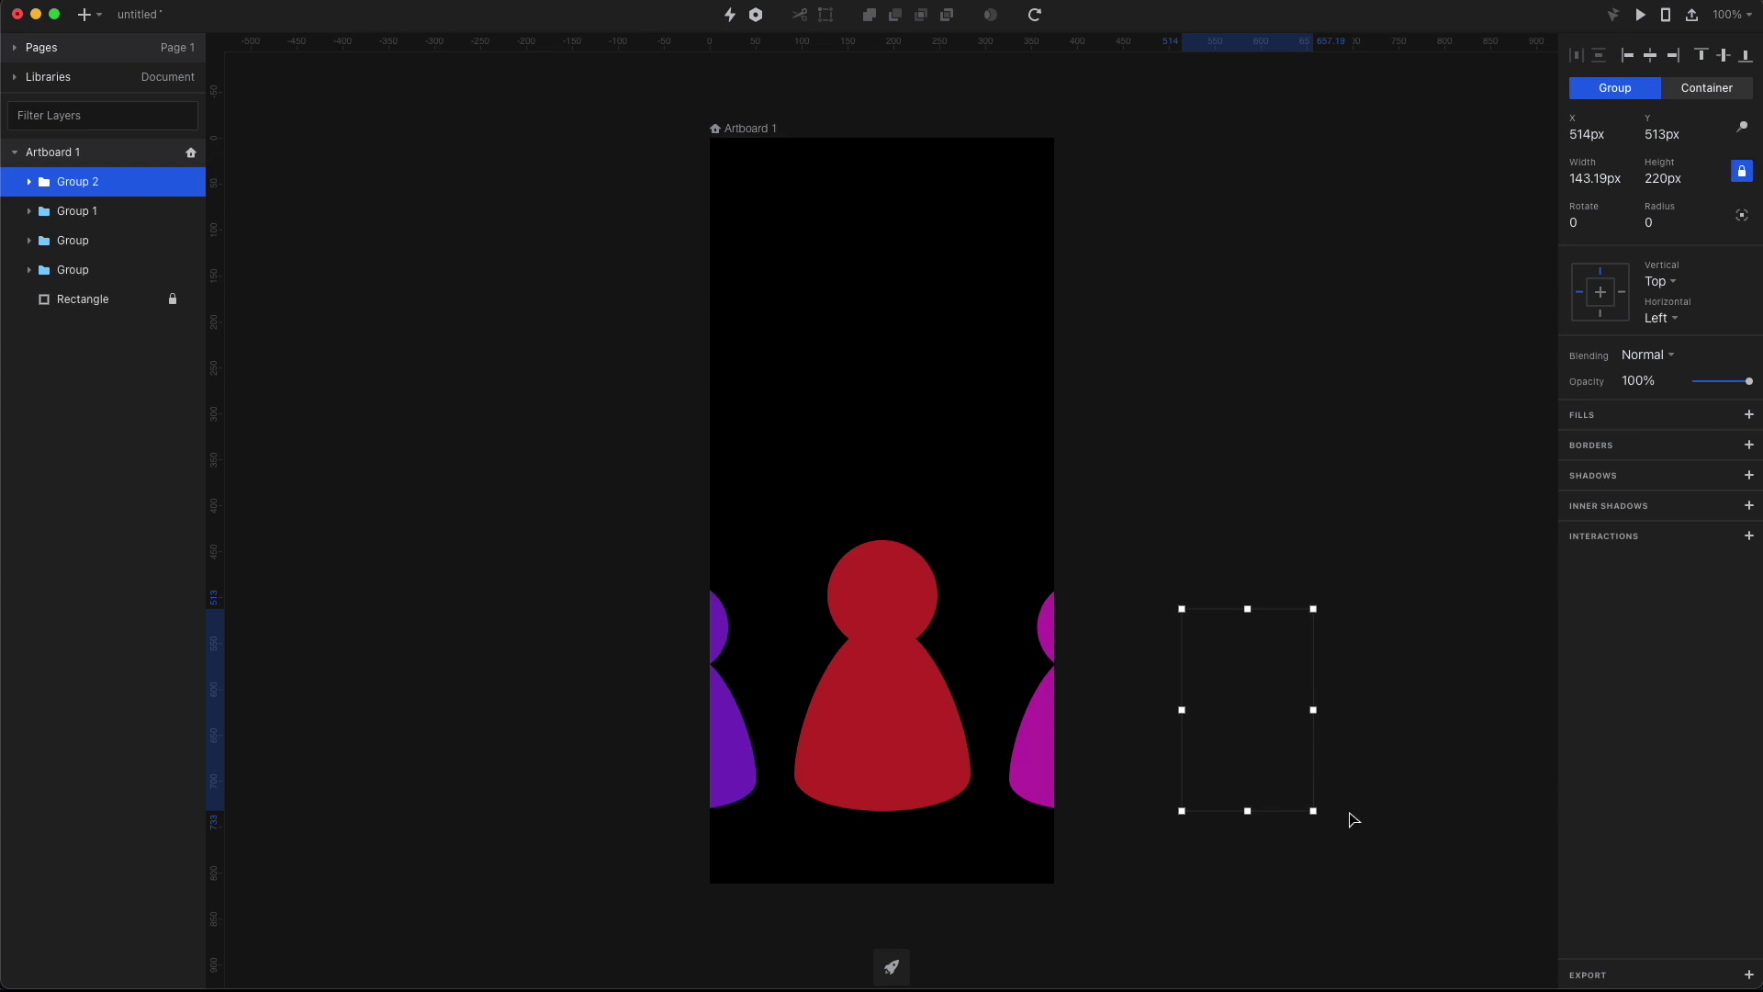
click(1298, 473)
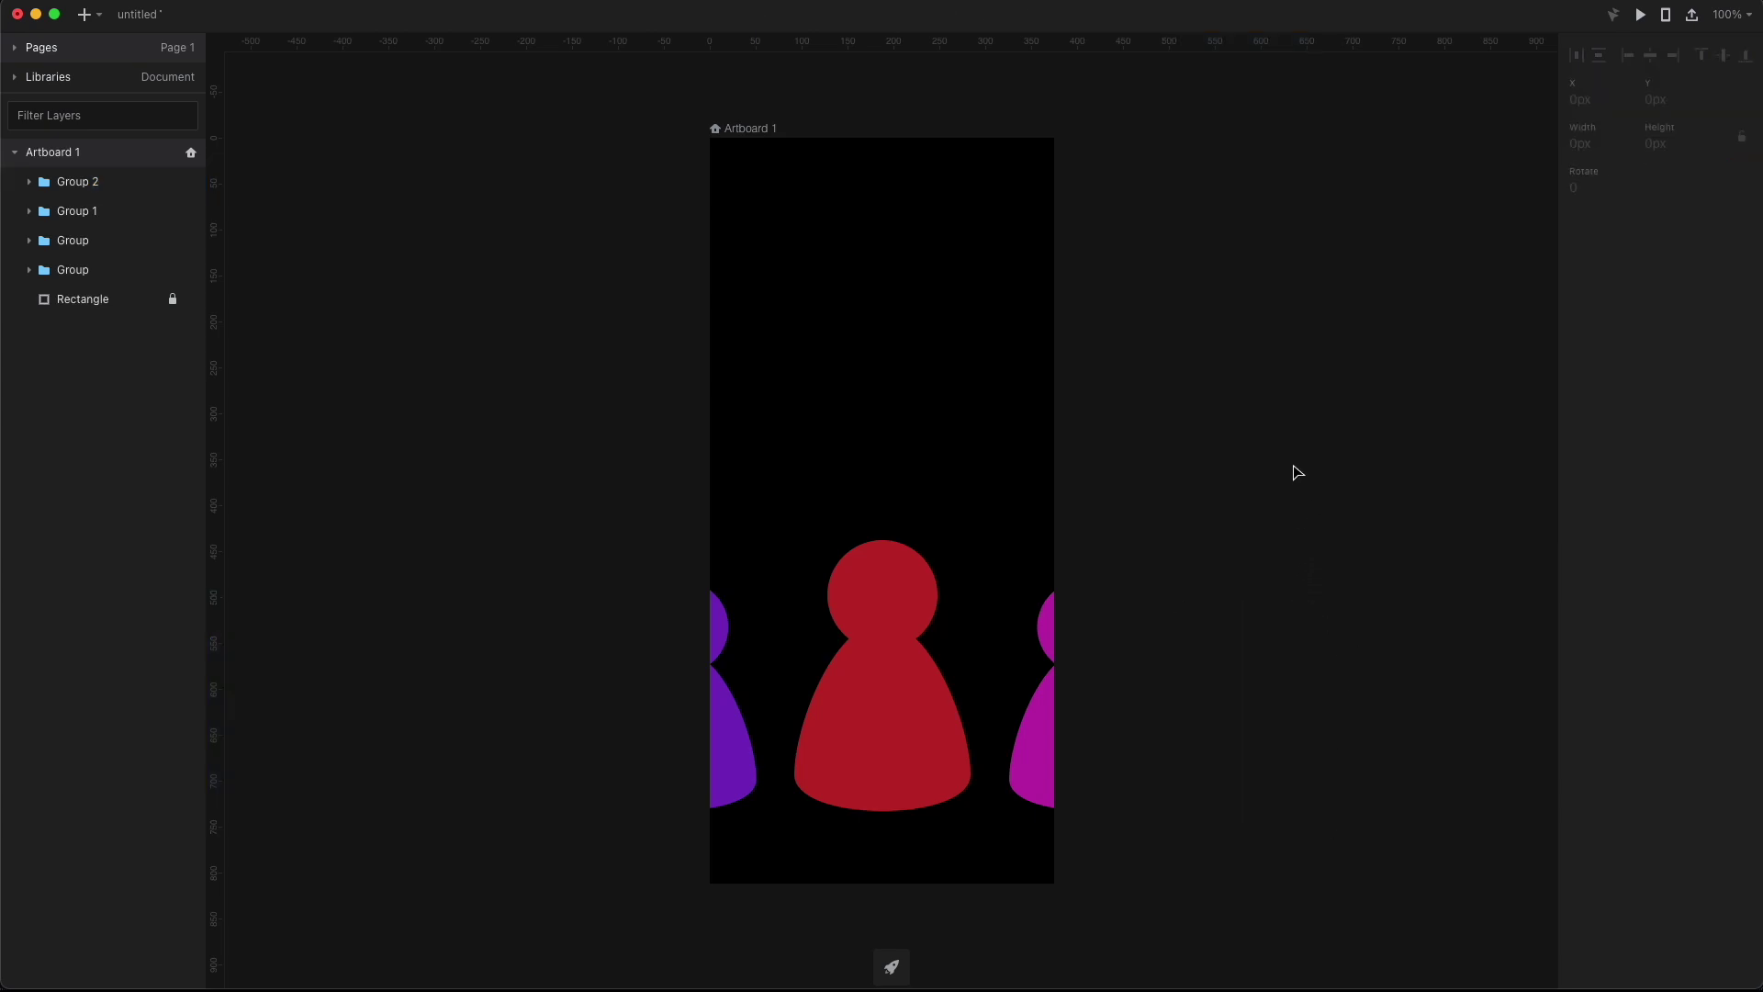
Step: Draw a 375 × 205 px rectangle across the artboard's bottom and fill it with a black linear gradient that is transparent at the top
key(r)
click(1047, 692)
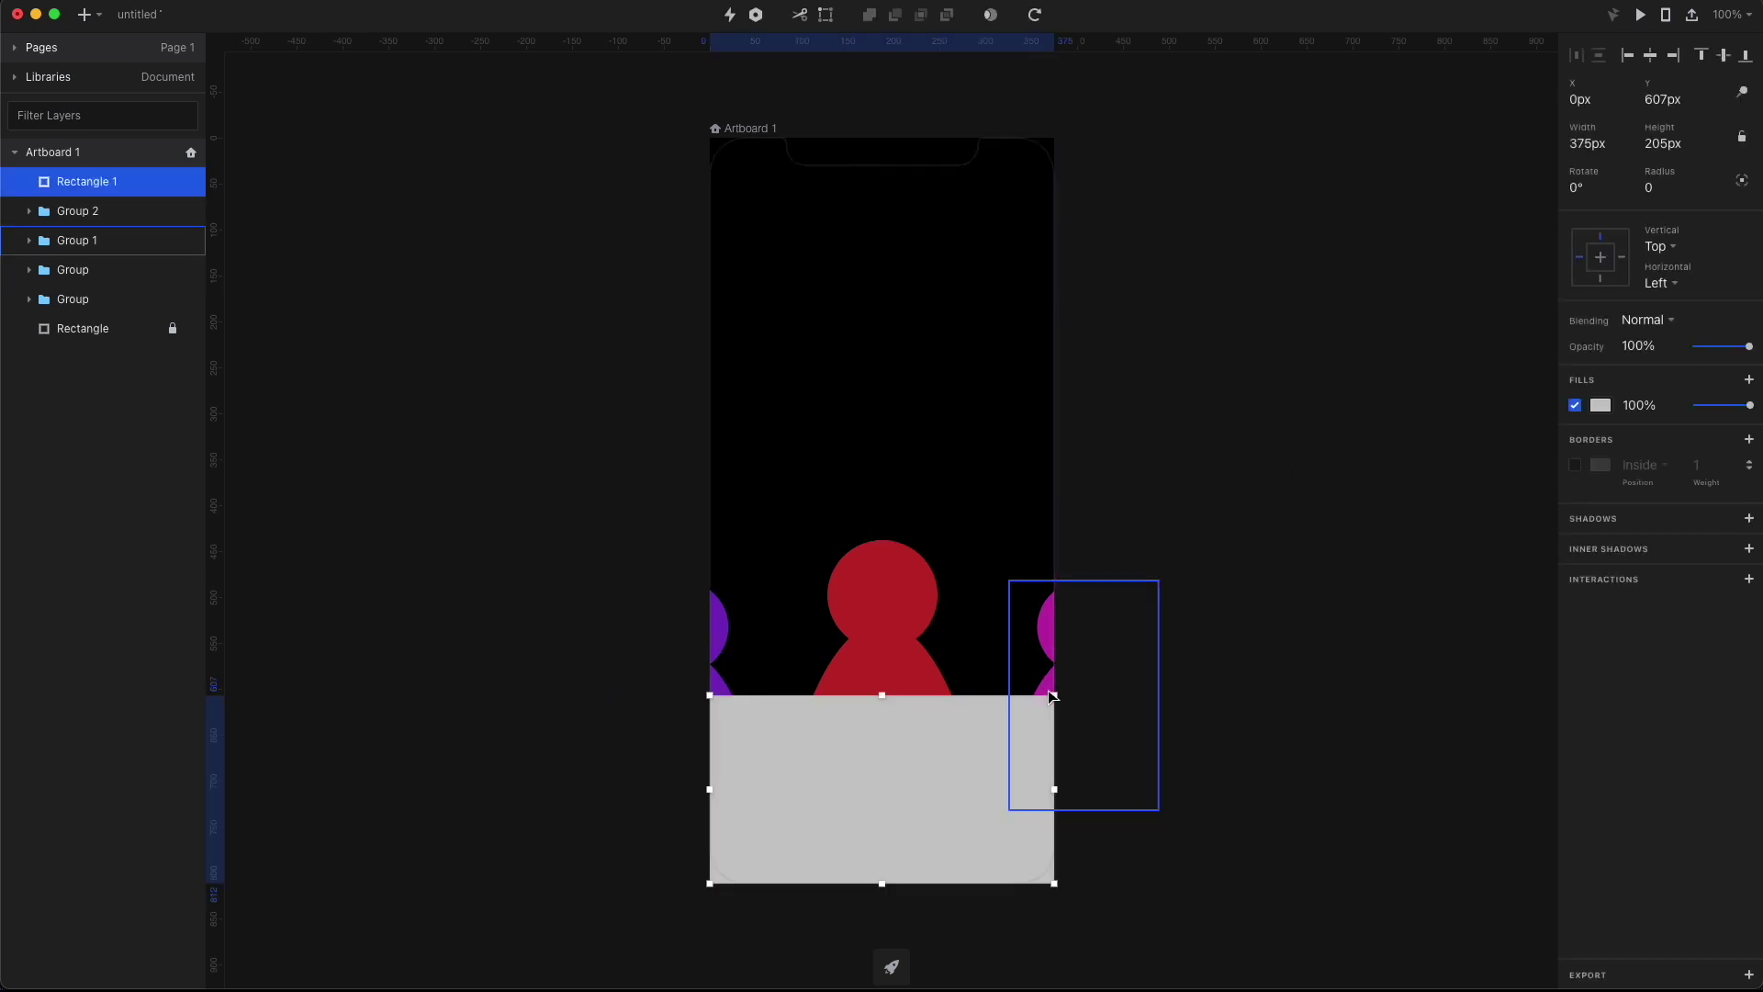
click(1601, 405)
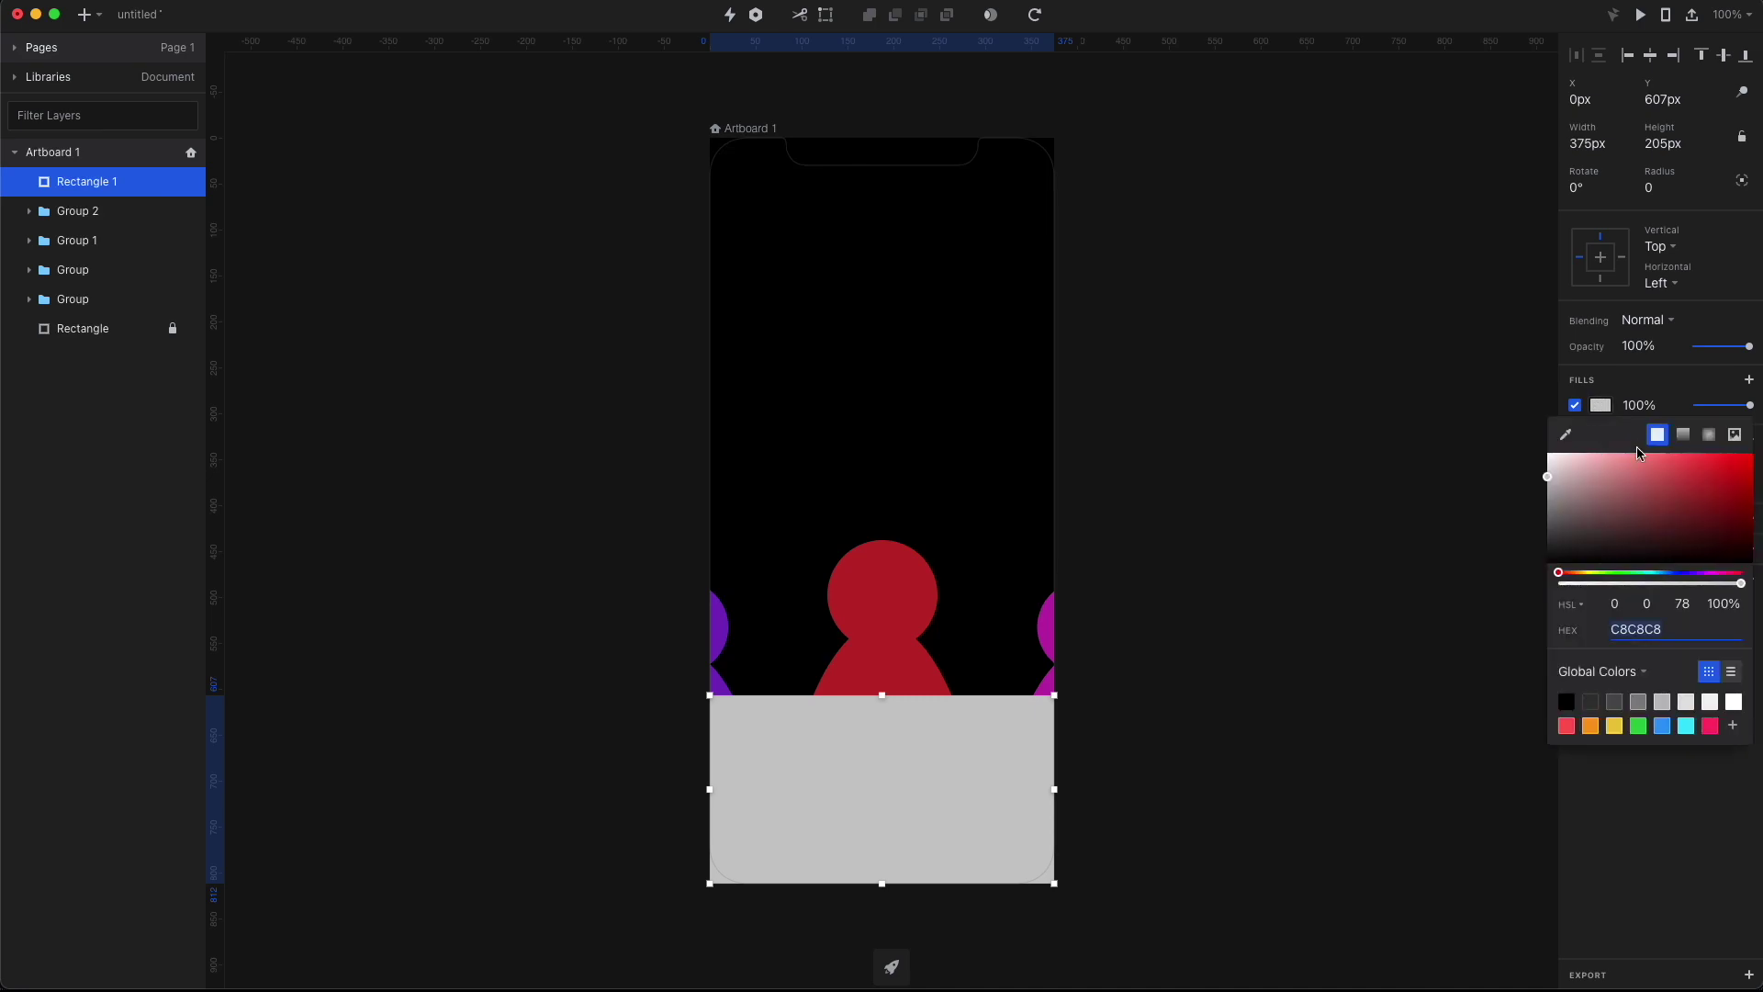
click(1685, 435)
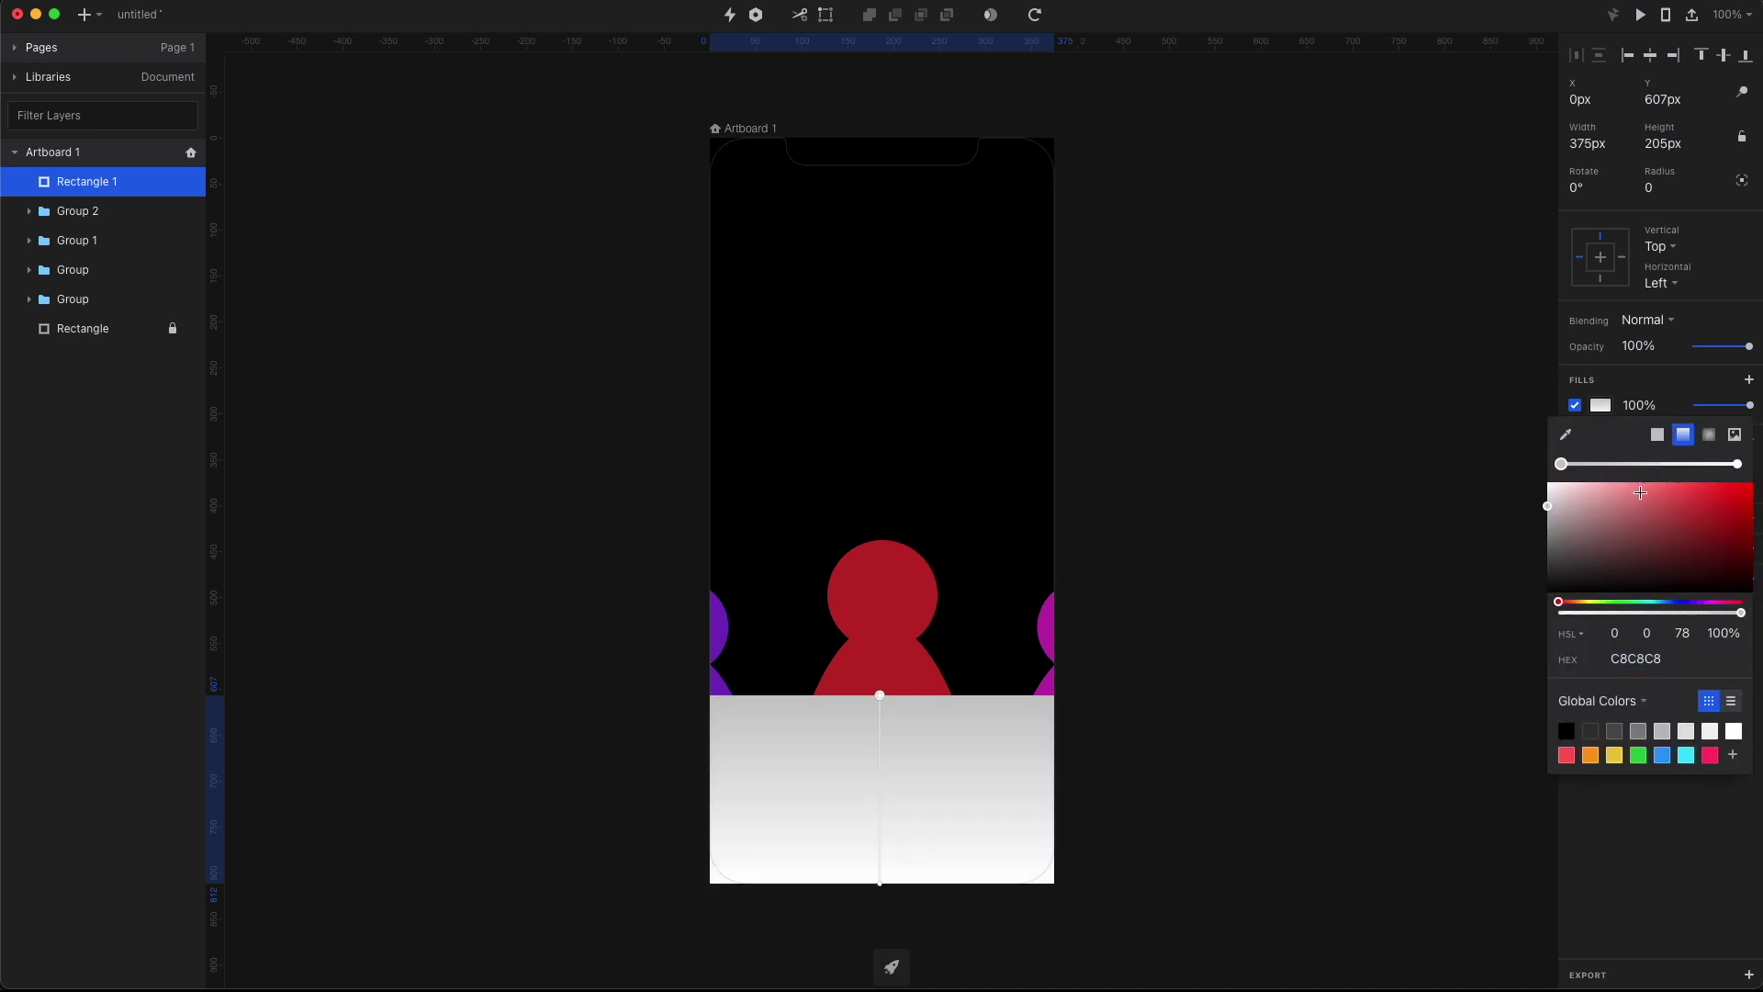
click(1567, 732)
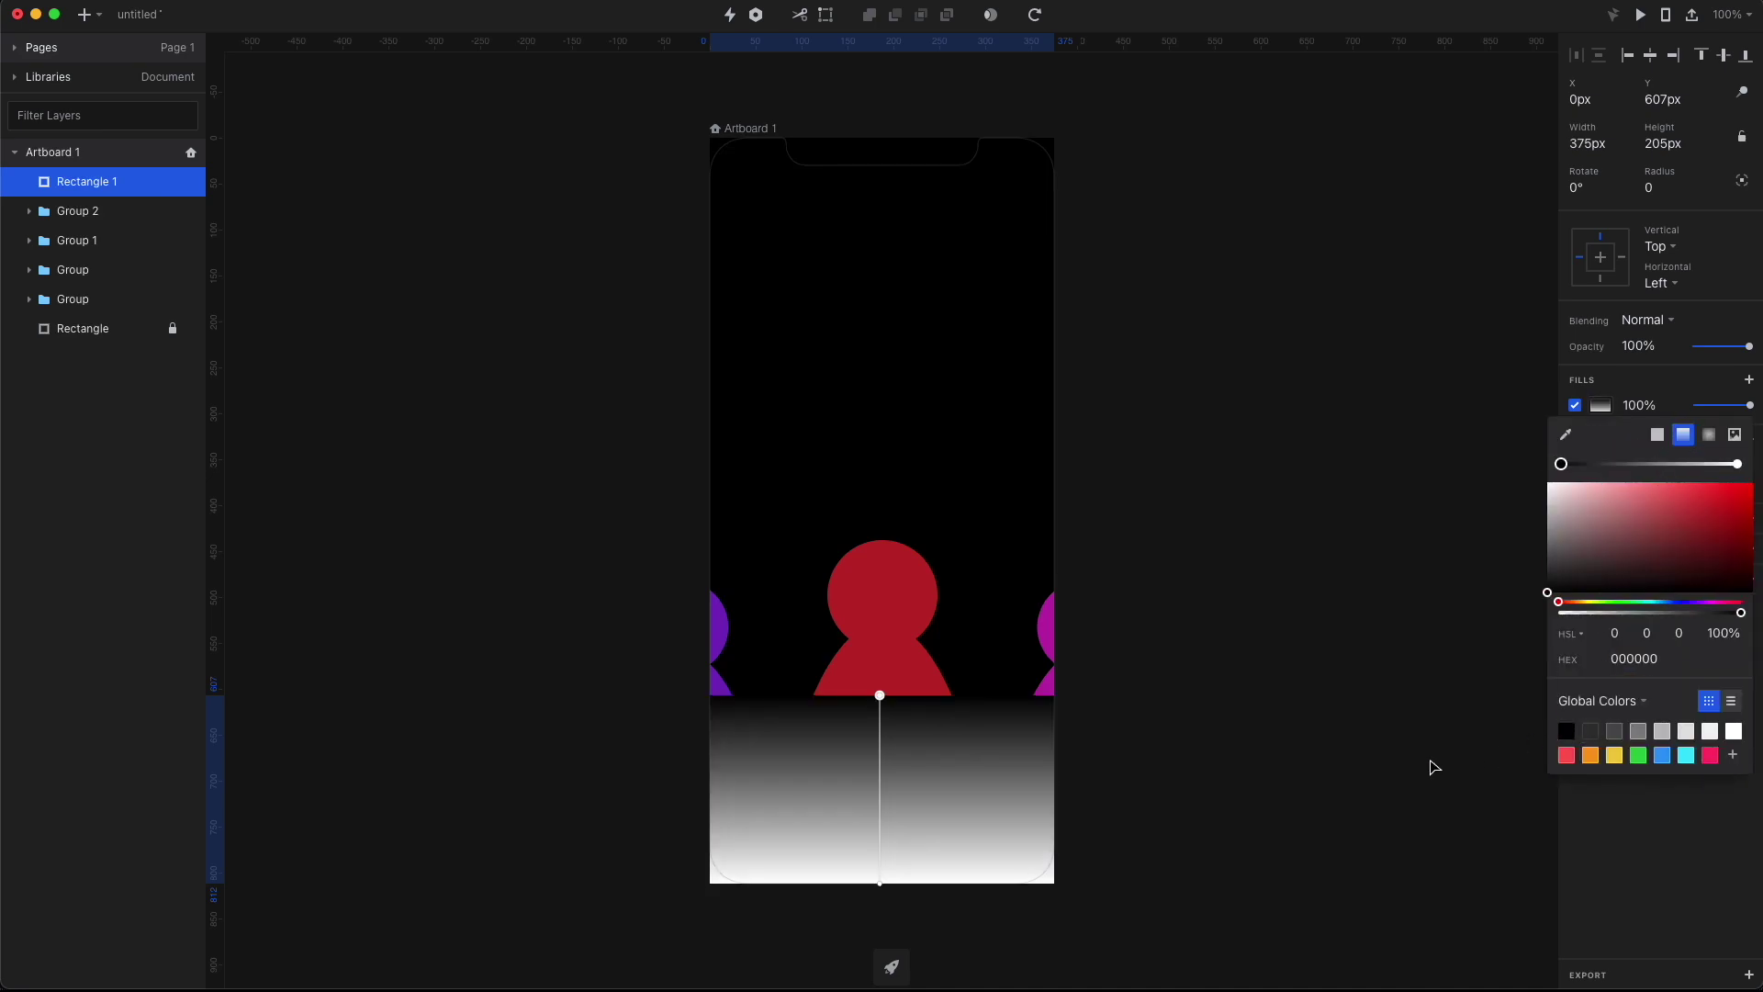
click(1737, 466)
click(1574, 732)
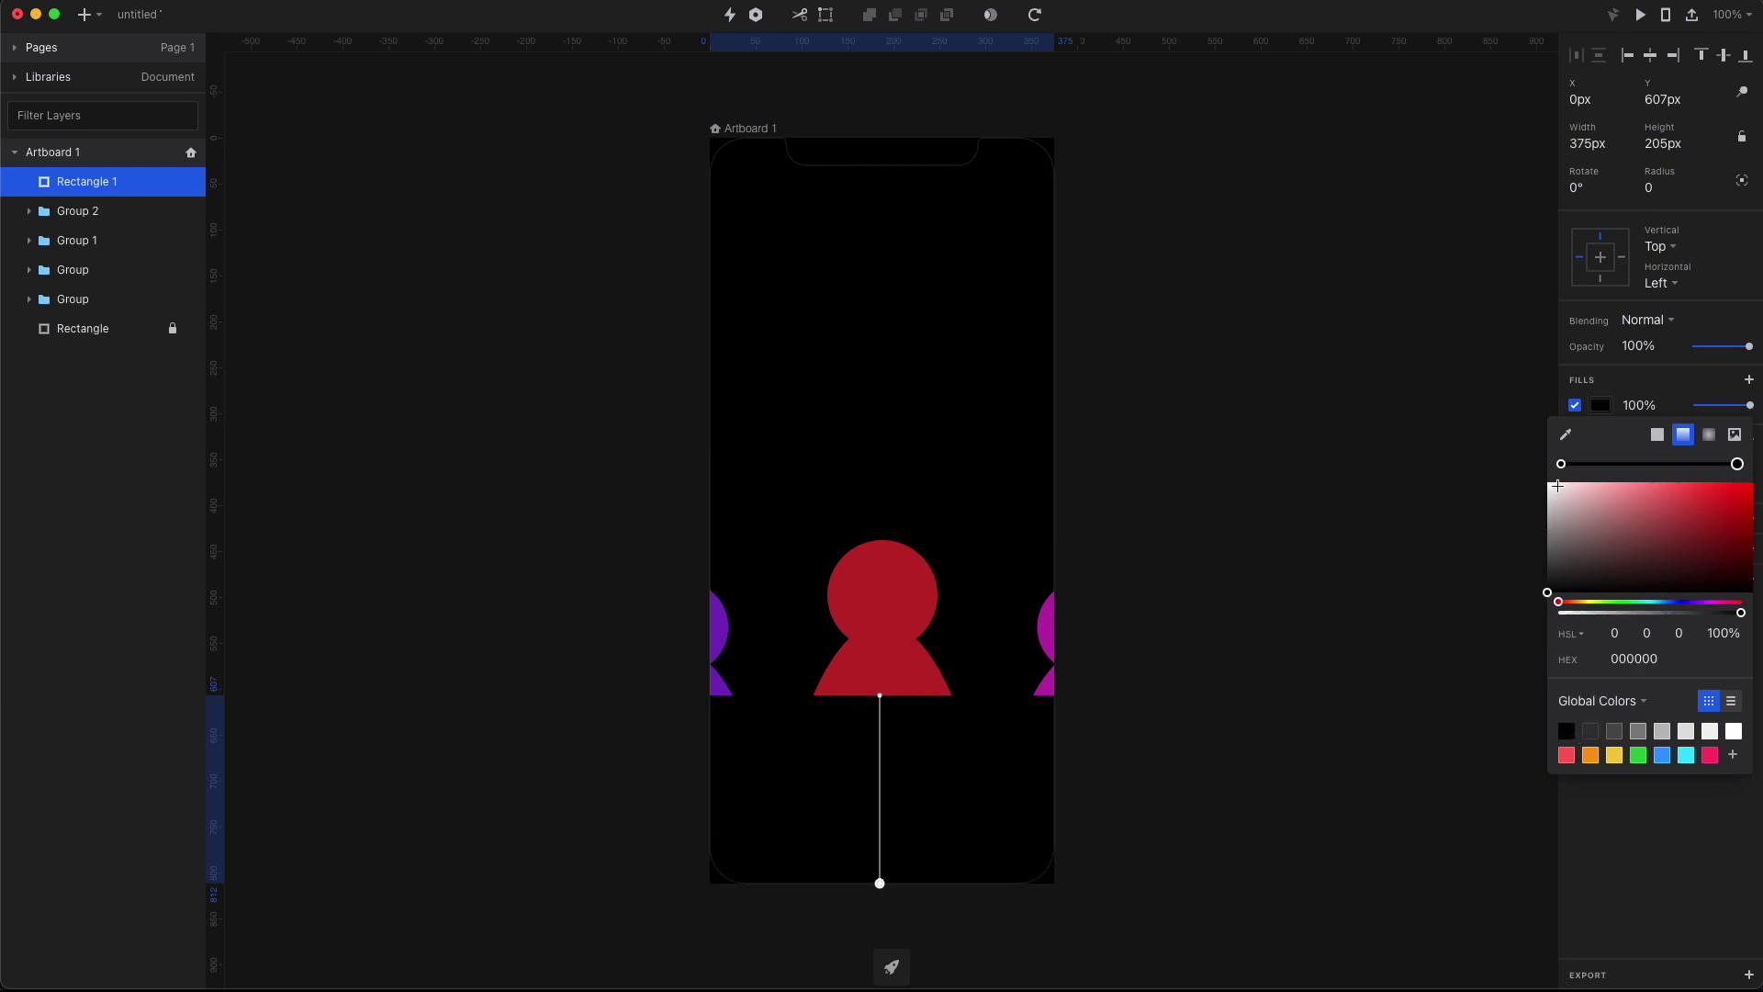
click(1561, 464)
drag(1590, 612, 1559, 611)
Step: Raise the gradient rectangle's bottom edge to the base of the red figure
click(905, 842)
drag(882, 882, 885, 819)
click(1162, 803)
Step: Nudge all four figure groups slightly downward together
click(909, 618)
shift+click(74, 223)
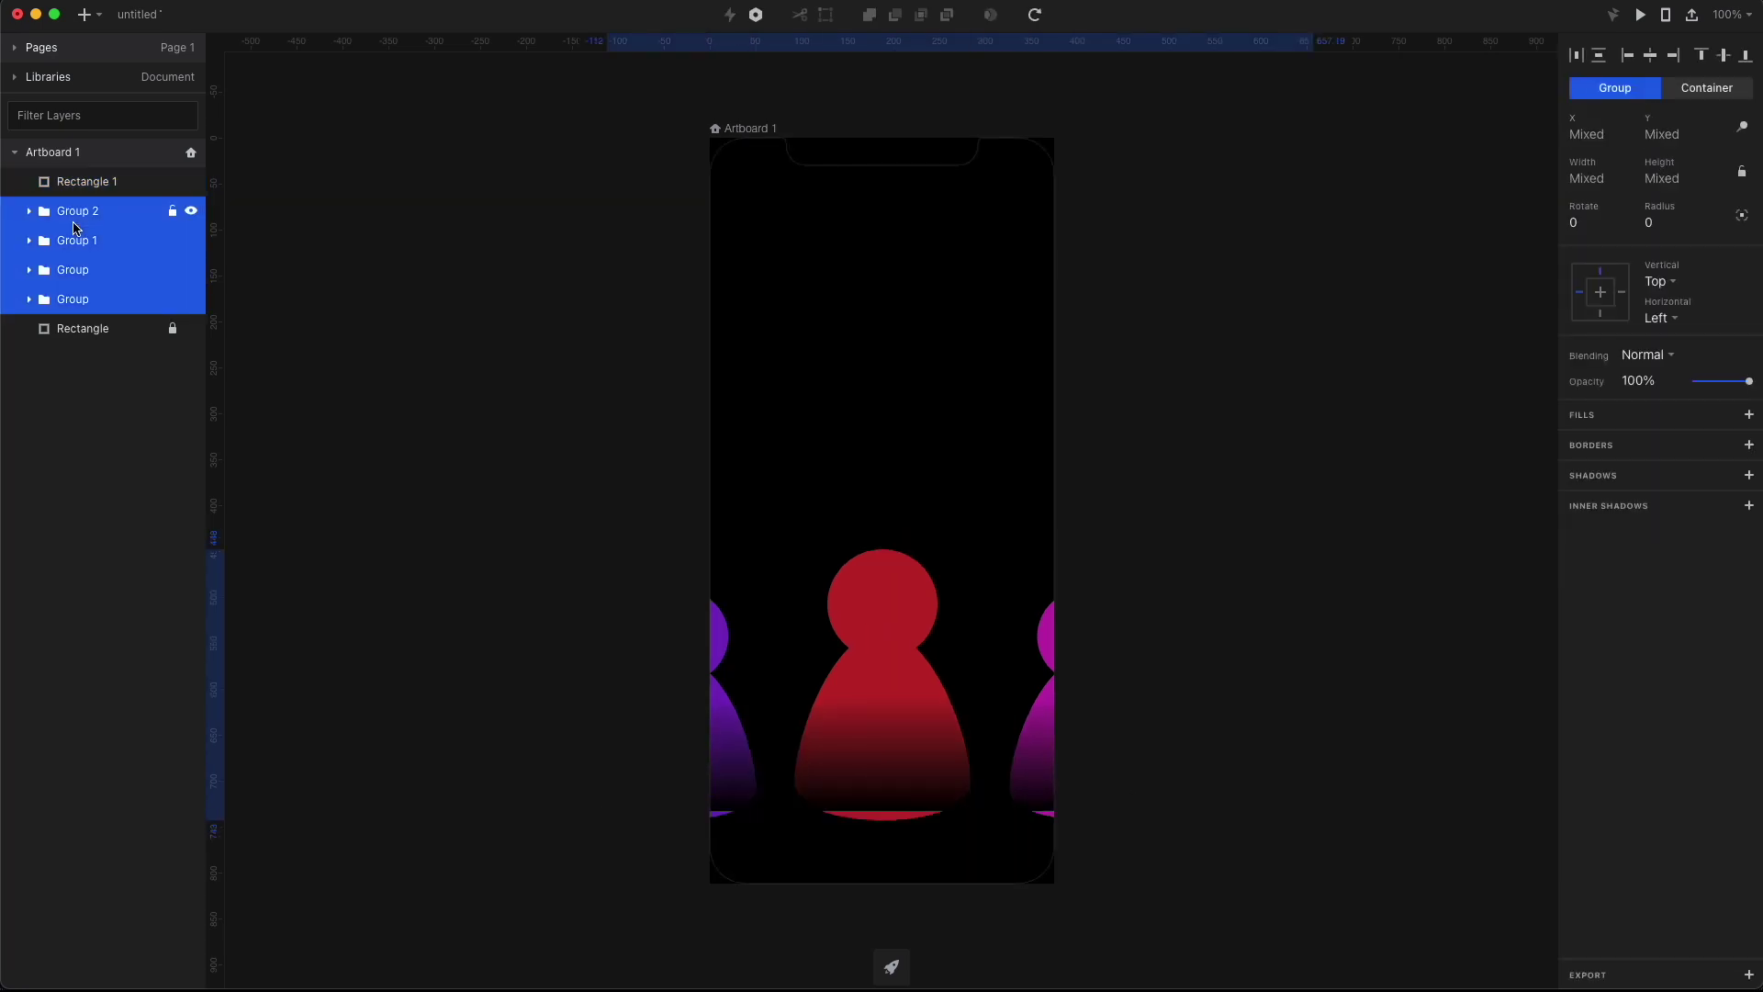
key(shift+Down)
Step: Cover the strip below the gradient with a black rectangle and extend the gradient rectangle upward to a height of 189 px
key(r)
drag(710, 811, 1054, 883)
click(1604, 407)
click(799, 873)
click(878, 689)
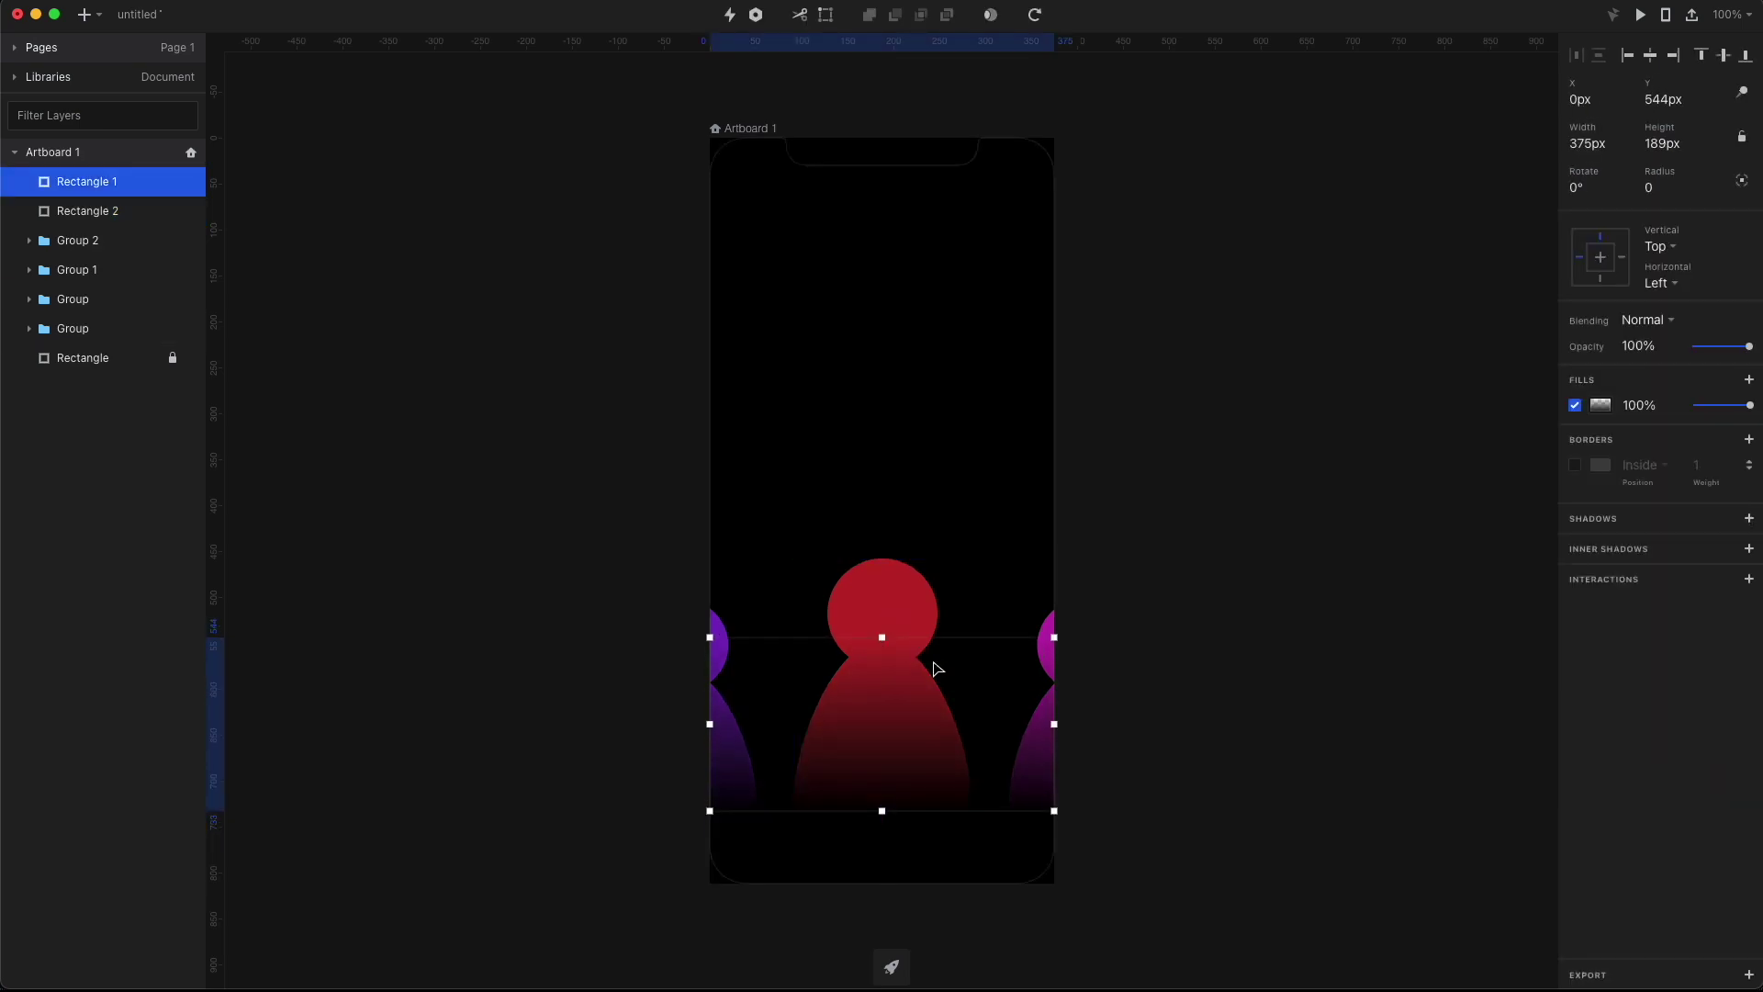
Step: Draw a 375 × 726 px rectangle starting at the artboard's top edge
key(r)
drag(710, 138, 1054, 766)
drag(881, 765, 882, 805)
Step: Fill the new rectangle with a linear gradient from dark navy to black (000000) and move its layer behind the figures
click(1601, 405)
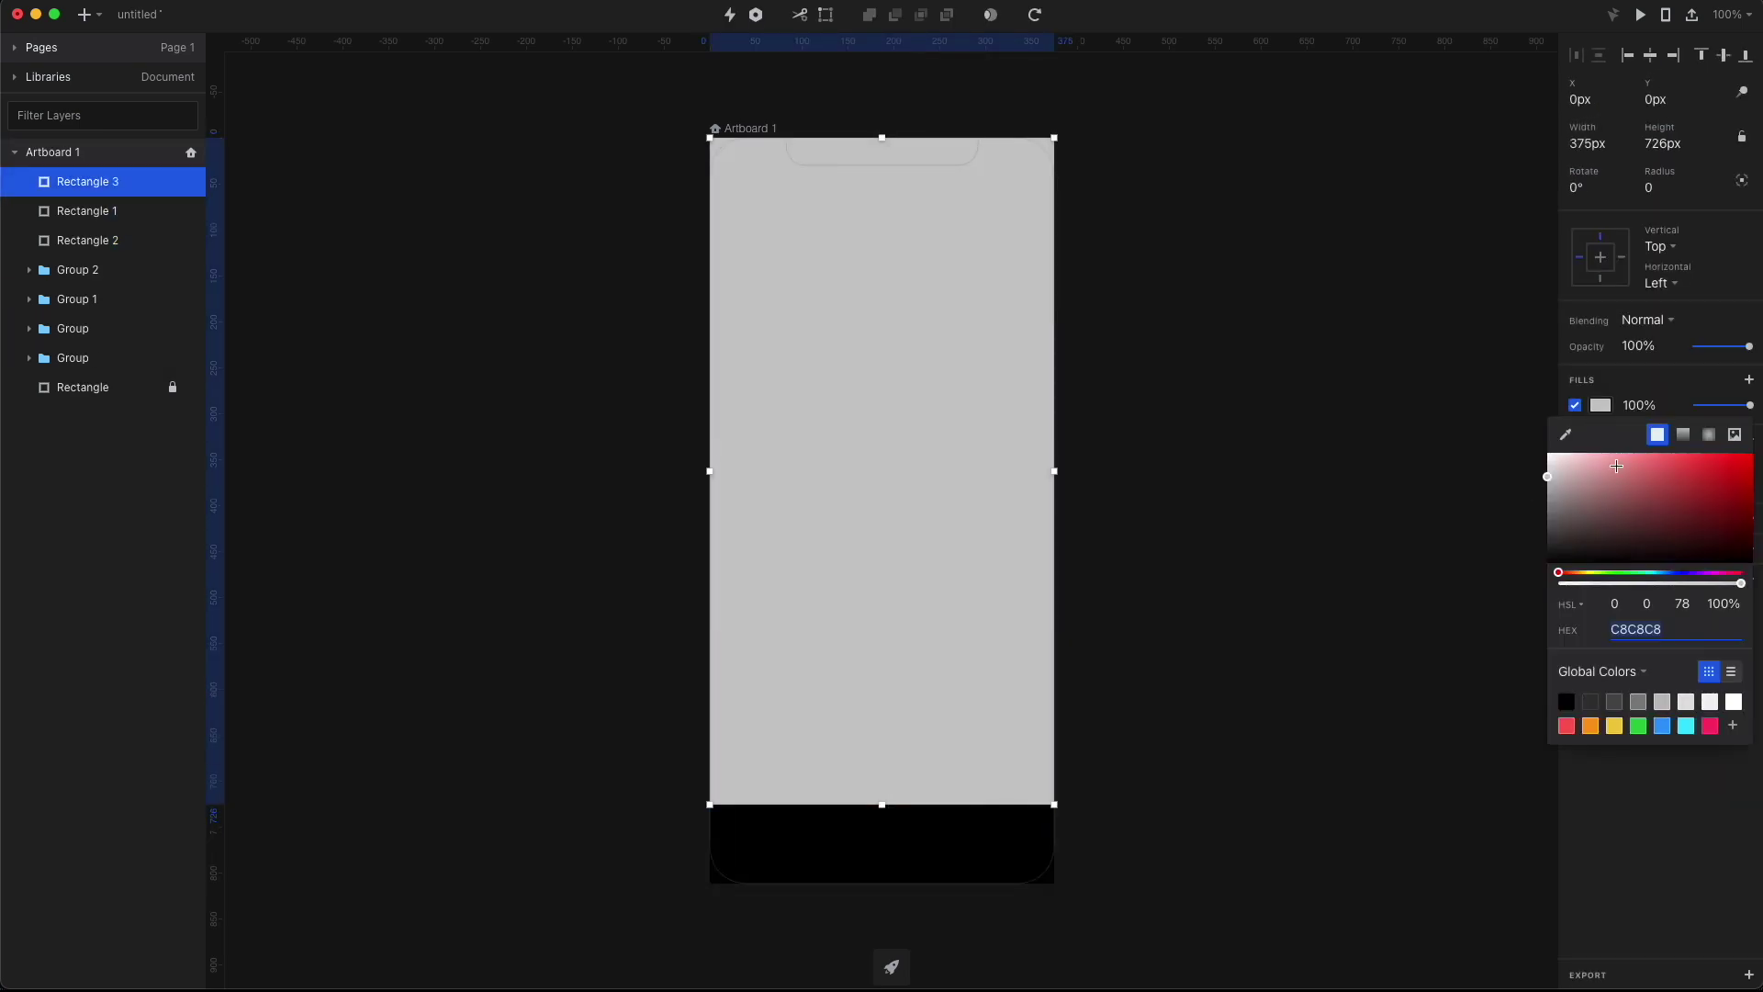
click(1683, 435)
click(1675, 601)
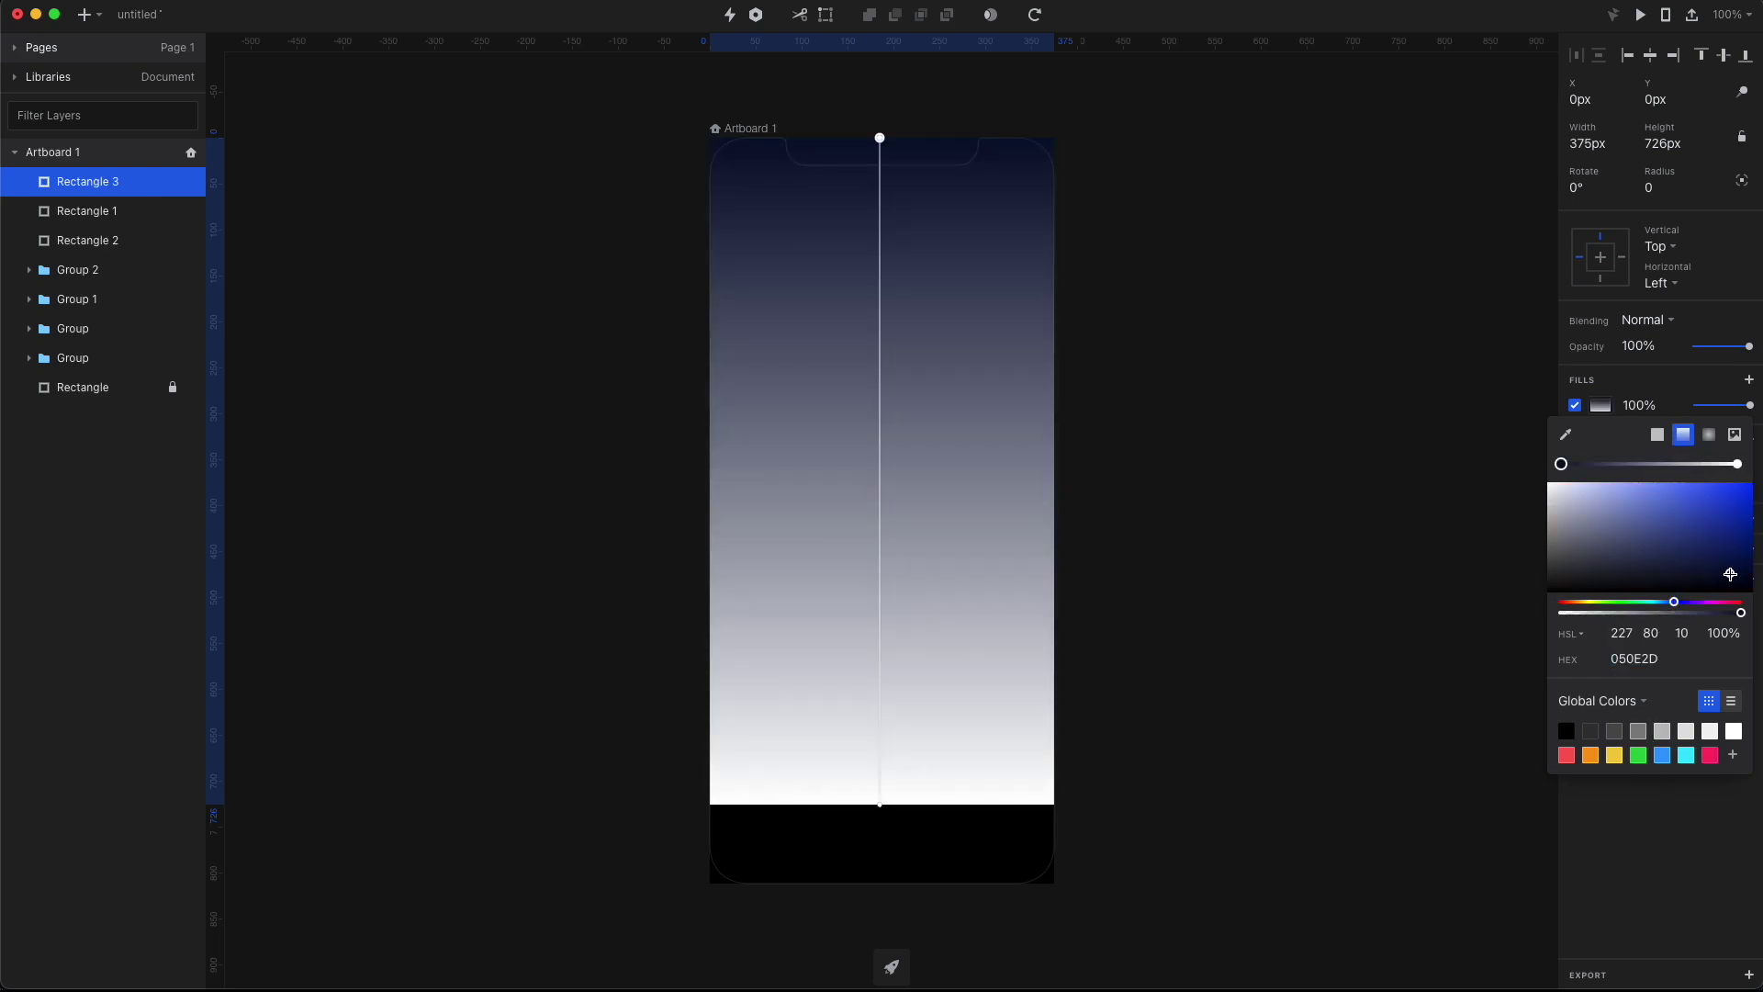
click(1736, 465)
click(1551, 577)
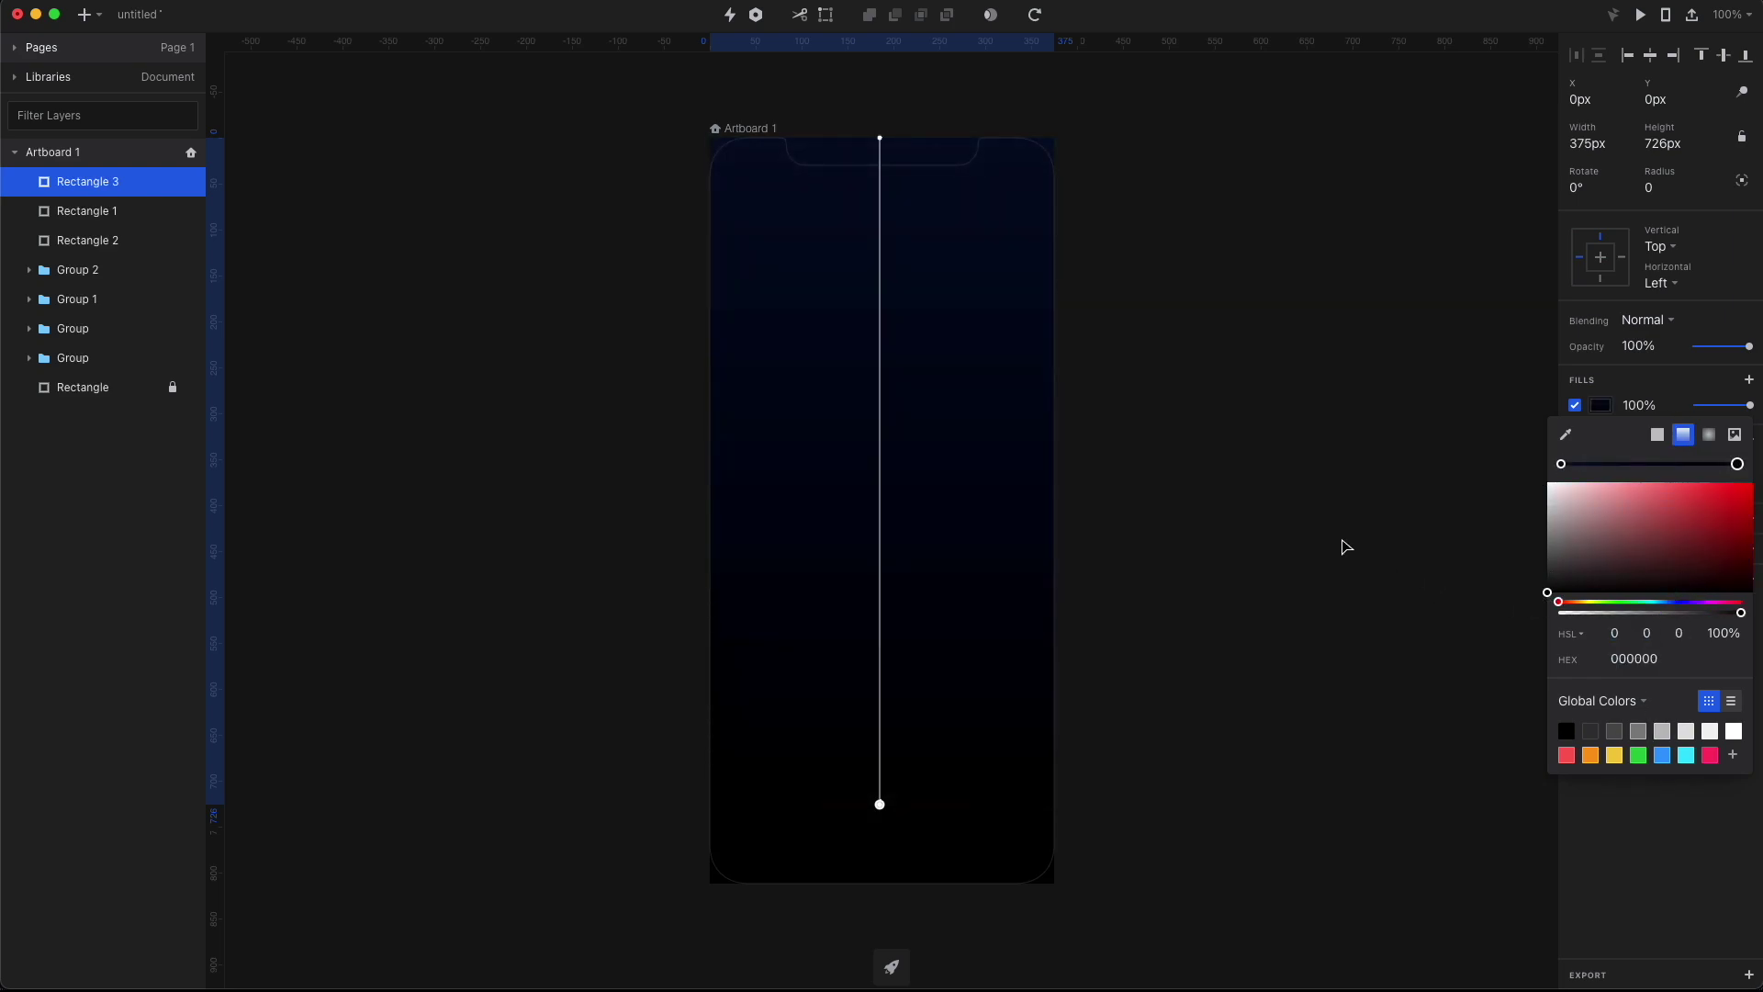
click(1342, 548)
drag(57, 182, 92, 382)
click(1296, 510)
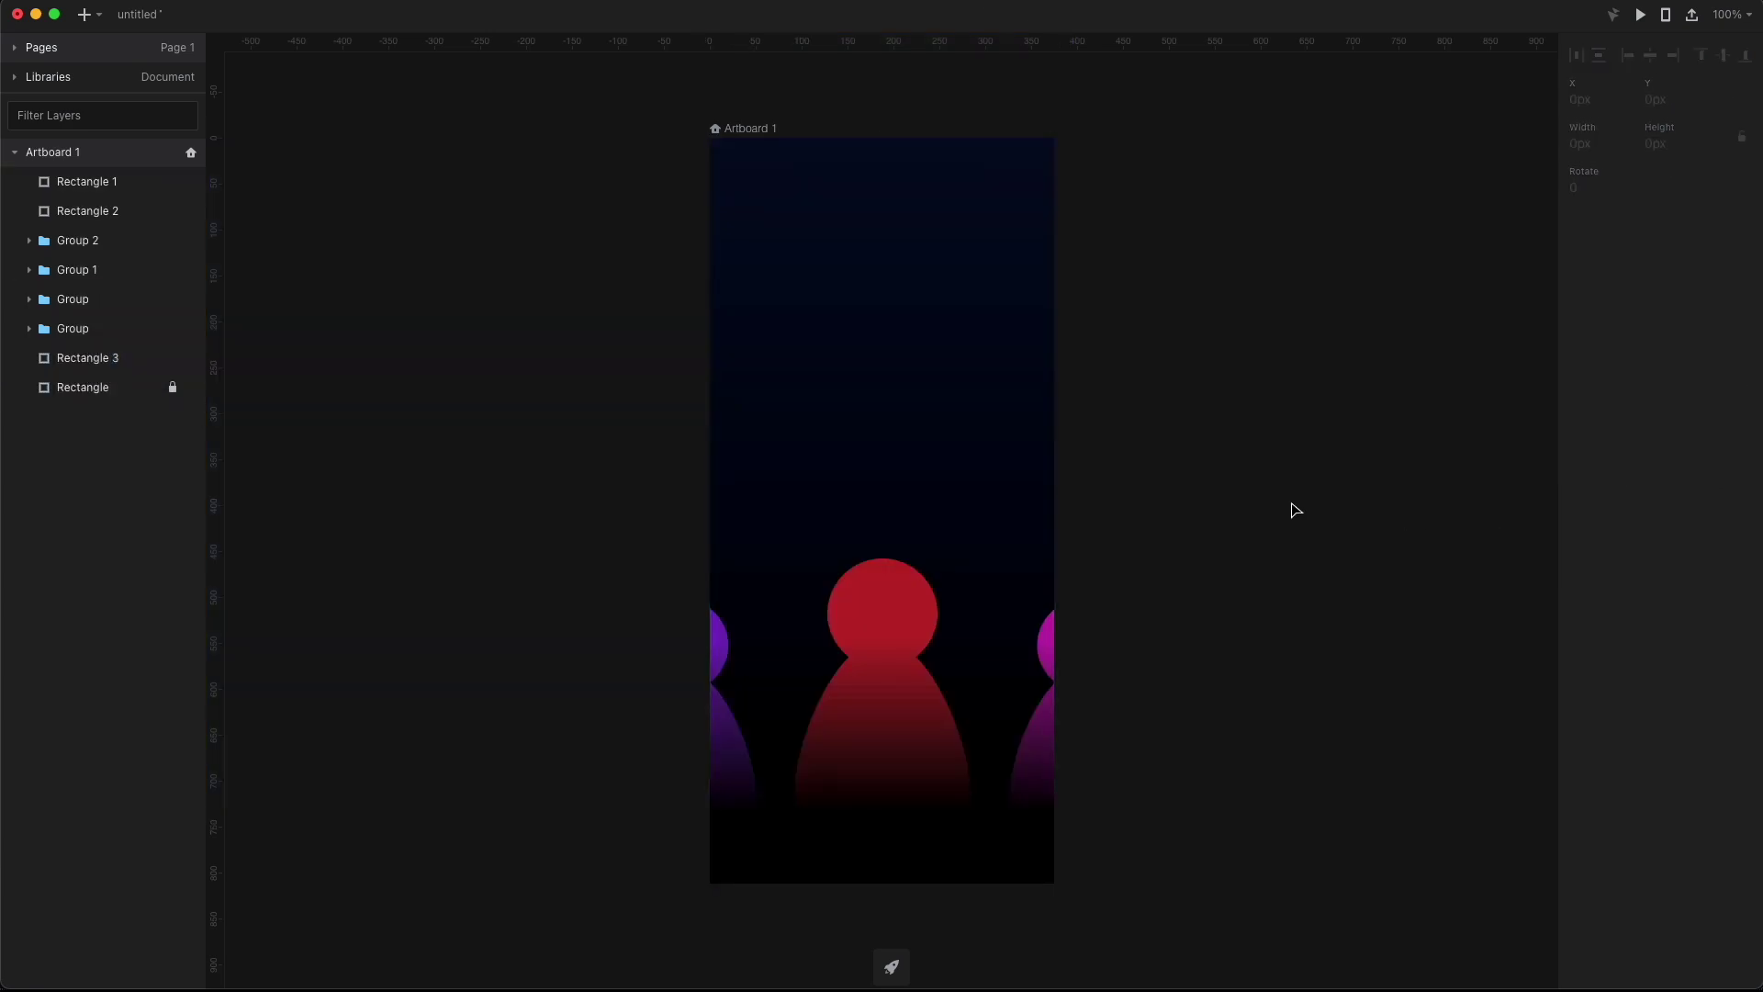
Step: Draw a closed twin-peaked mountain path about 579 × 418 px from the artboard's left edge across its middle
key(p)
click(712, 529)
click(851, 412)
click(927, 478)
click(1040, 377)
click(1242, 528)
click(1242, 761)
click(710, 760)
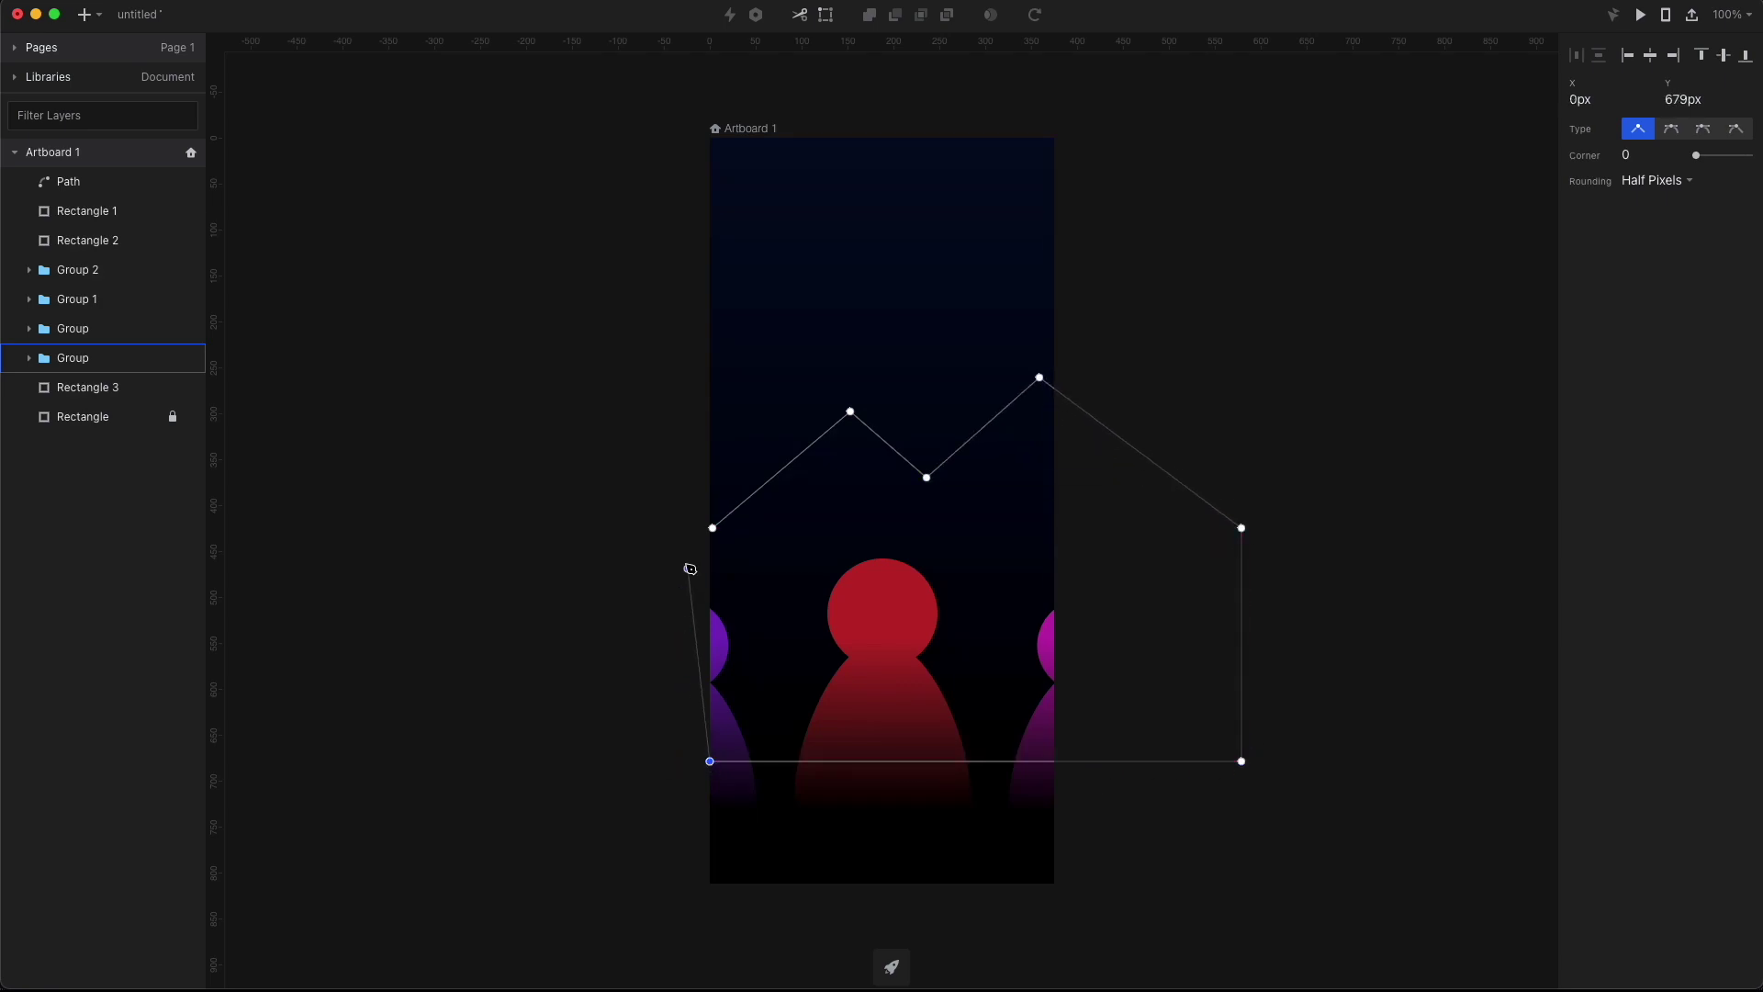
click(713, 528)
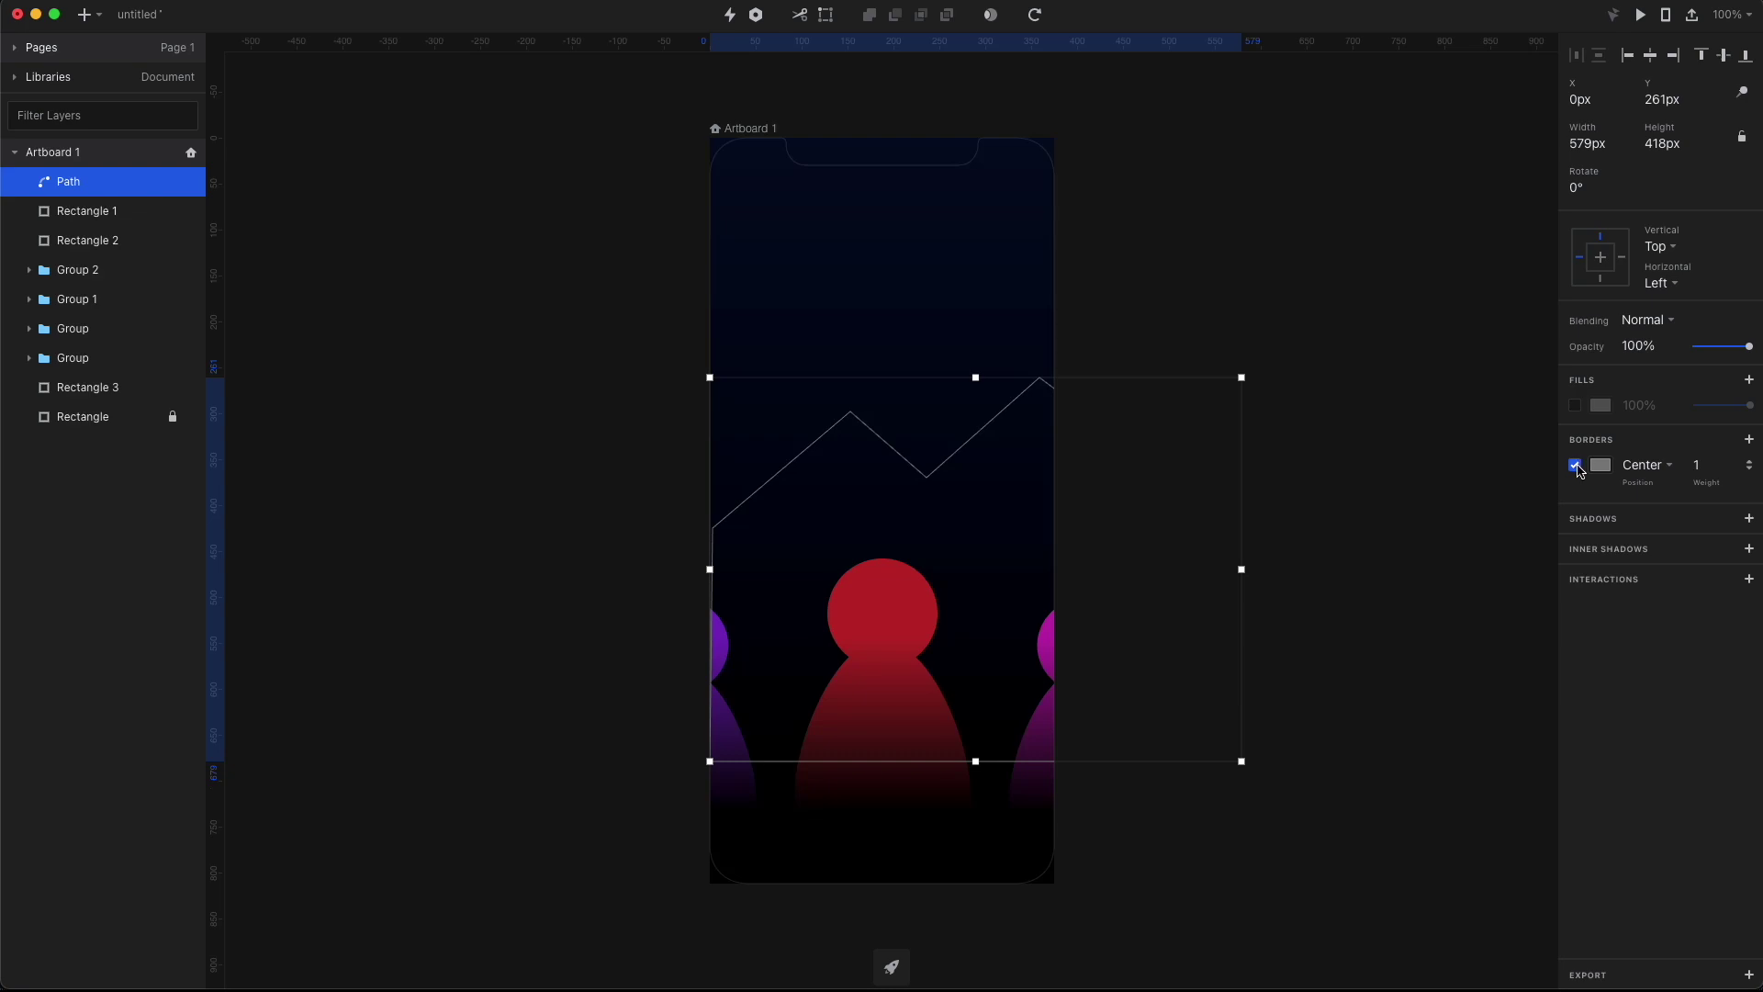
Step: Remove the mountain path's border and fill it with dark grey
click(1577, 466)
click(1575, 405)
click(1601, 405)
drag(1589, 514, 1552, 548)
Step: Move the mountain path's layer behind the figure groups and reposition it at X -5 px, Y 236 px
drag(1000, 523, 996, 523)
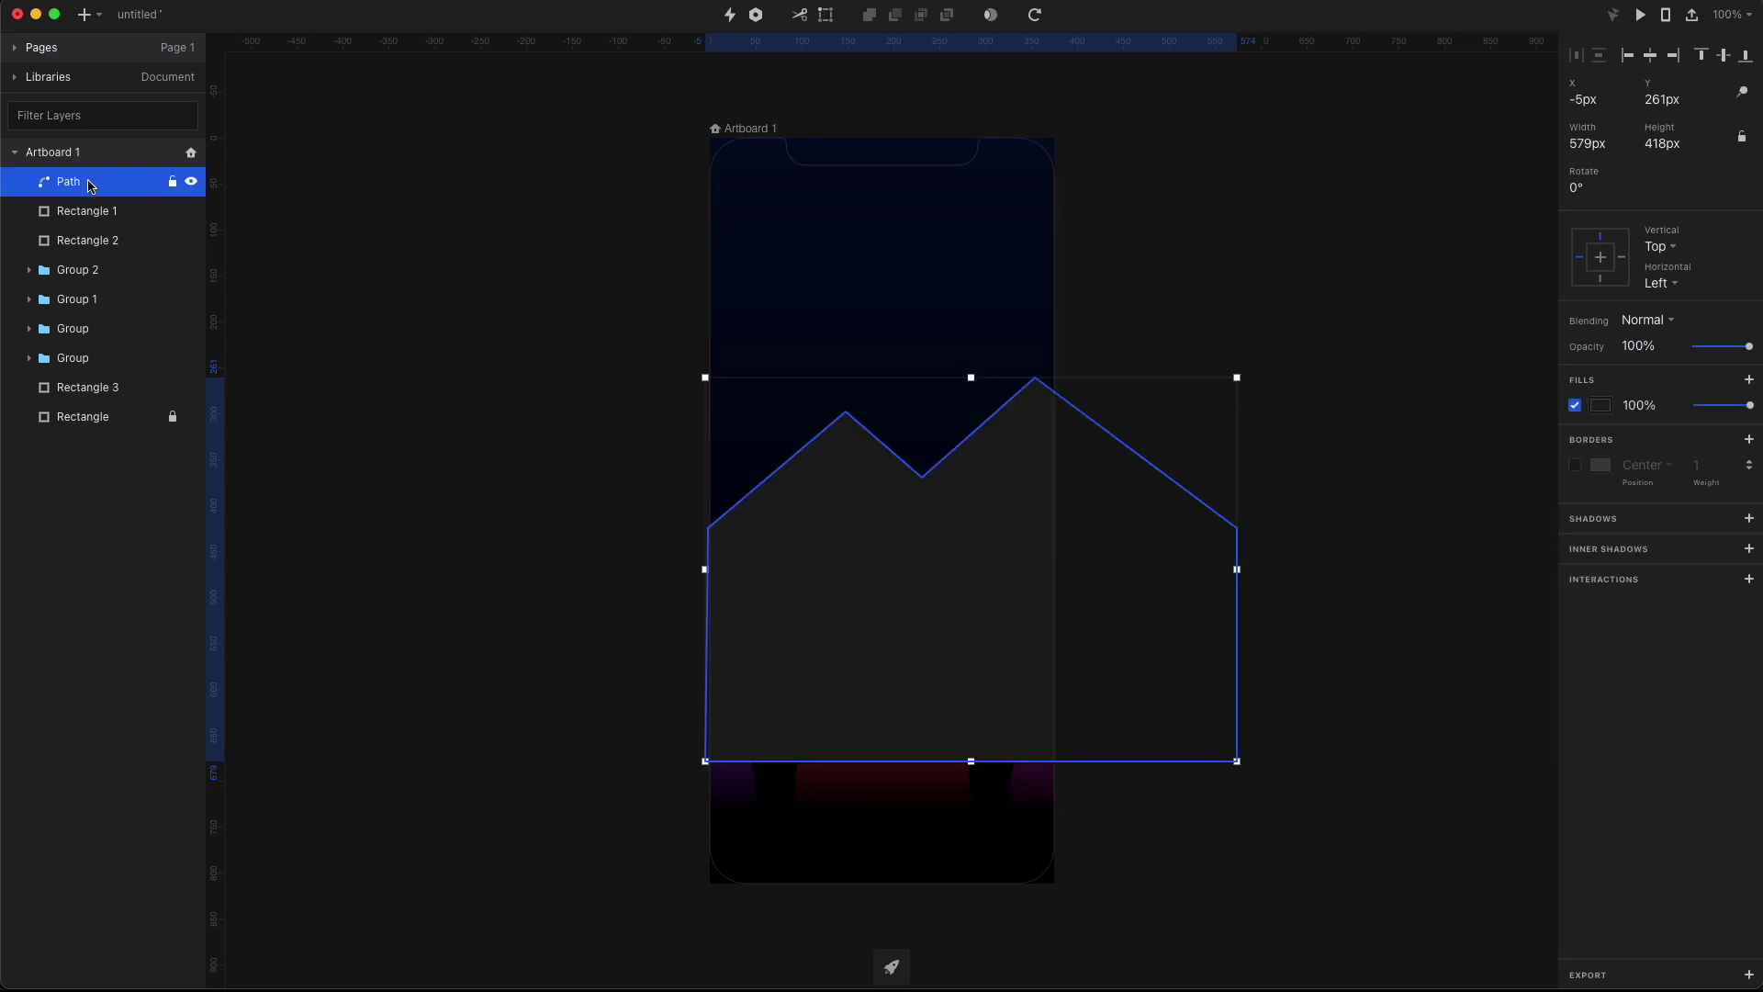
drag(91, 185, 92, 372)
mouse_move(1049, 473)
mouse_down()
mouse_move(1036, 502)
mouse_move(1038, 450)
mouse_up()
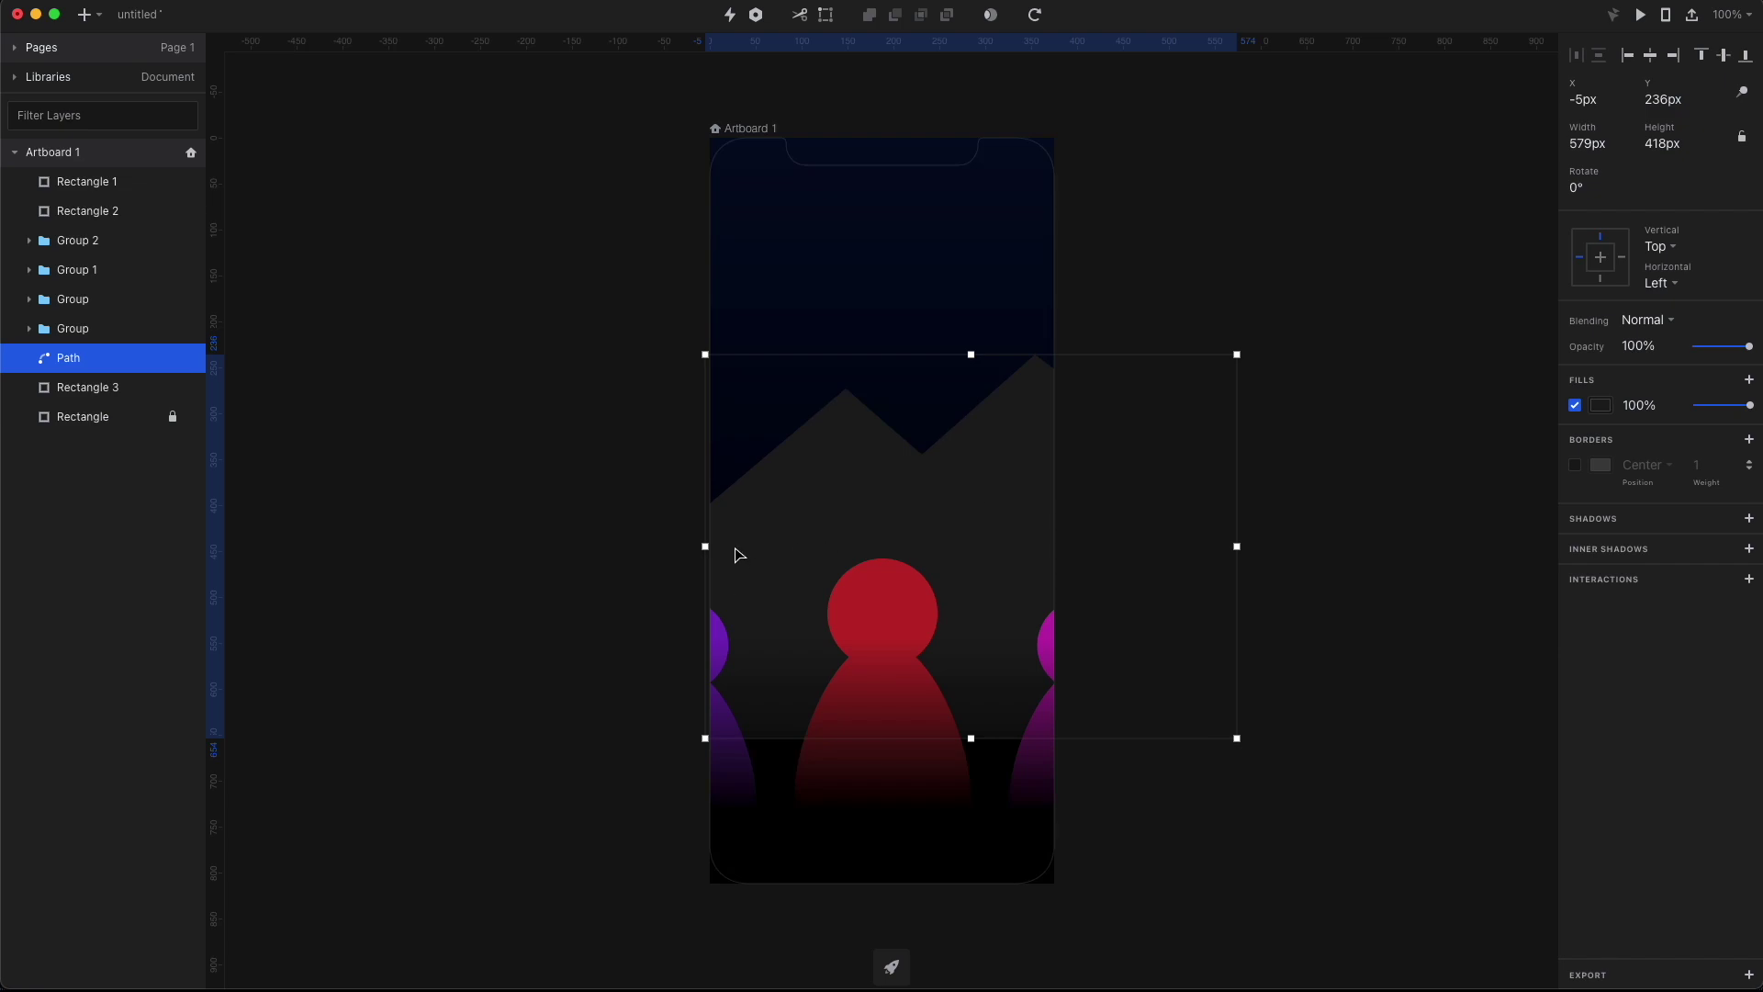
Step: Draw a second closed mountain path with many smaller peaks, about 494 × 333 px, in front of the first
key(v)
click(709, 582)
click(755, 542)
click(781, 582)
click(819, 541)
click(849, 570)
click(897, 520)
click(955, 566)
click(1166, 582)
click(1166, 814)
click(708, 815)
click(710, 582)
key(Return)
Step: Fill the smaller-peaked mountain path with a slightly darker grey than the one behind it
click(1601, 405)
click(1566, 435)
click(1003, 492)
key(Escape)
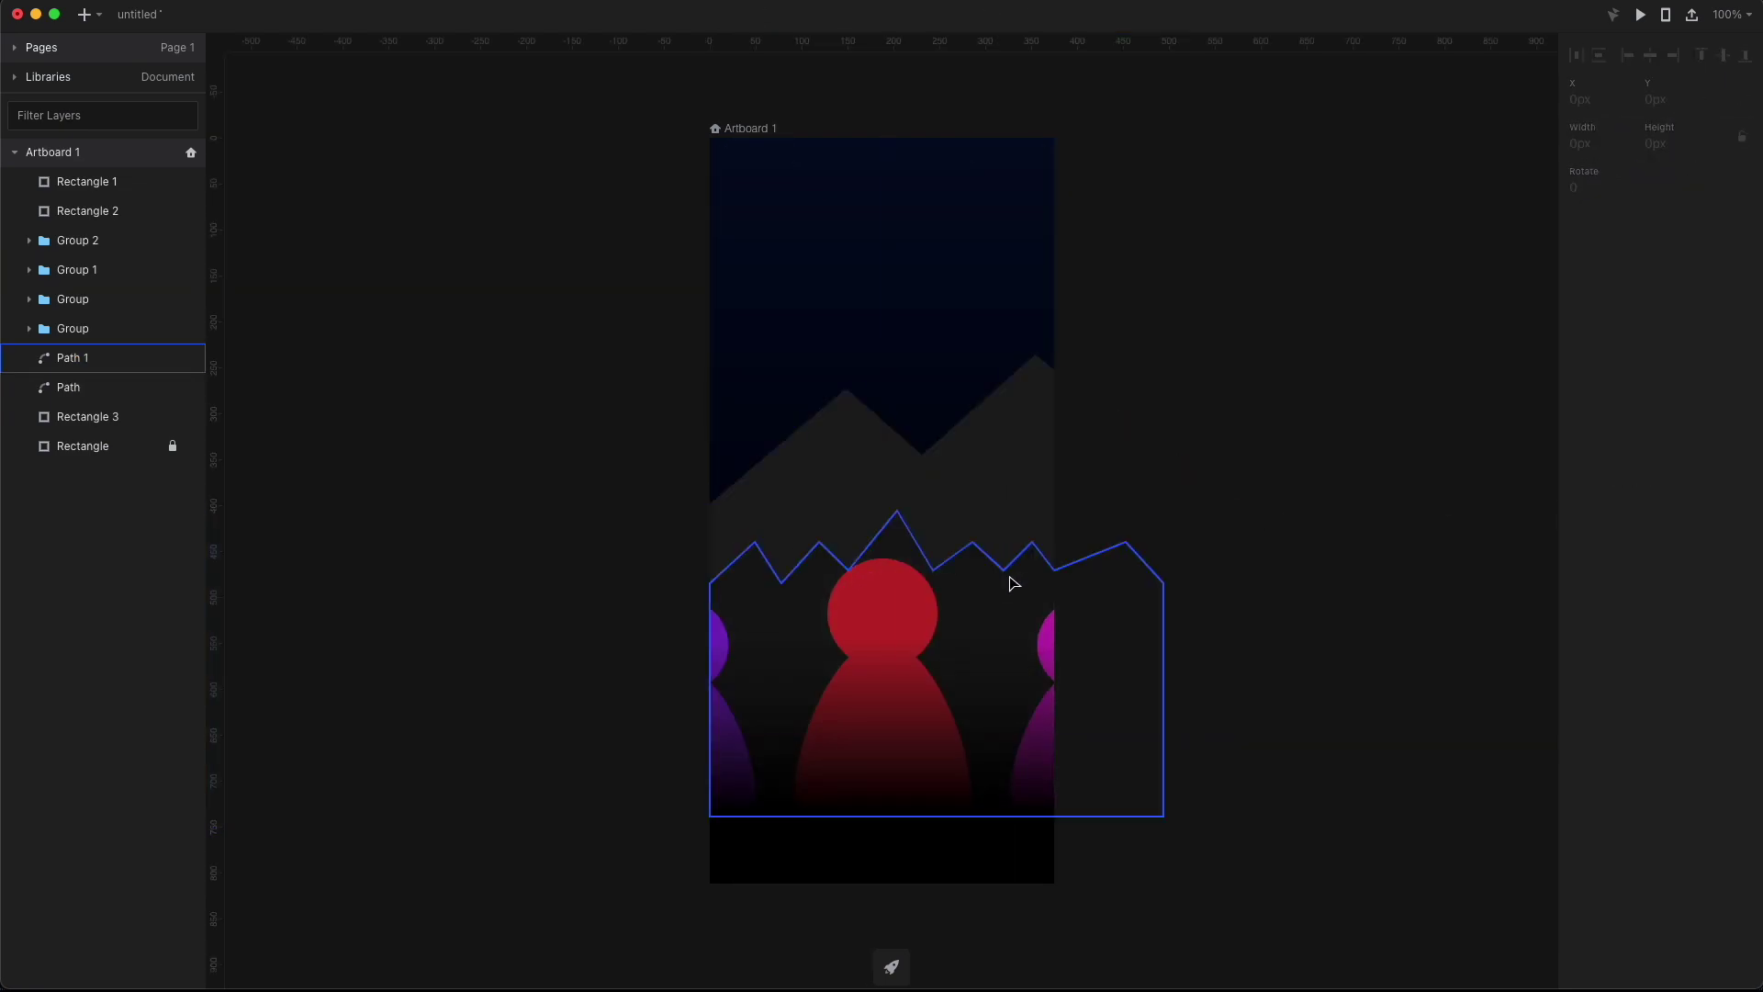
Step: Rename the purple figure's group Character 1 and the red figure's group Character 2
double_click(79, 269)
text(Character 1)
click(869, 615)
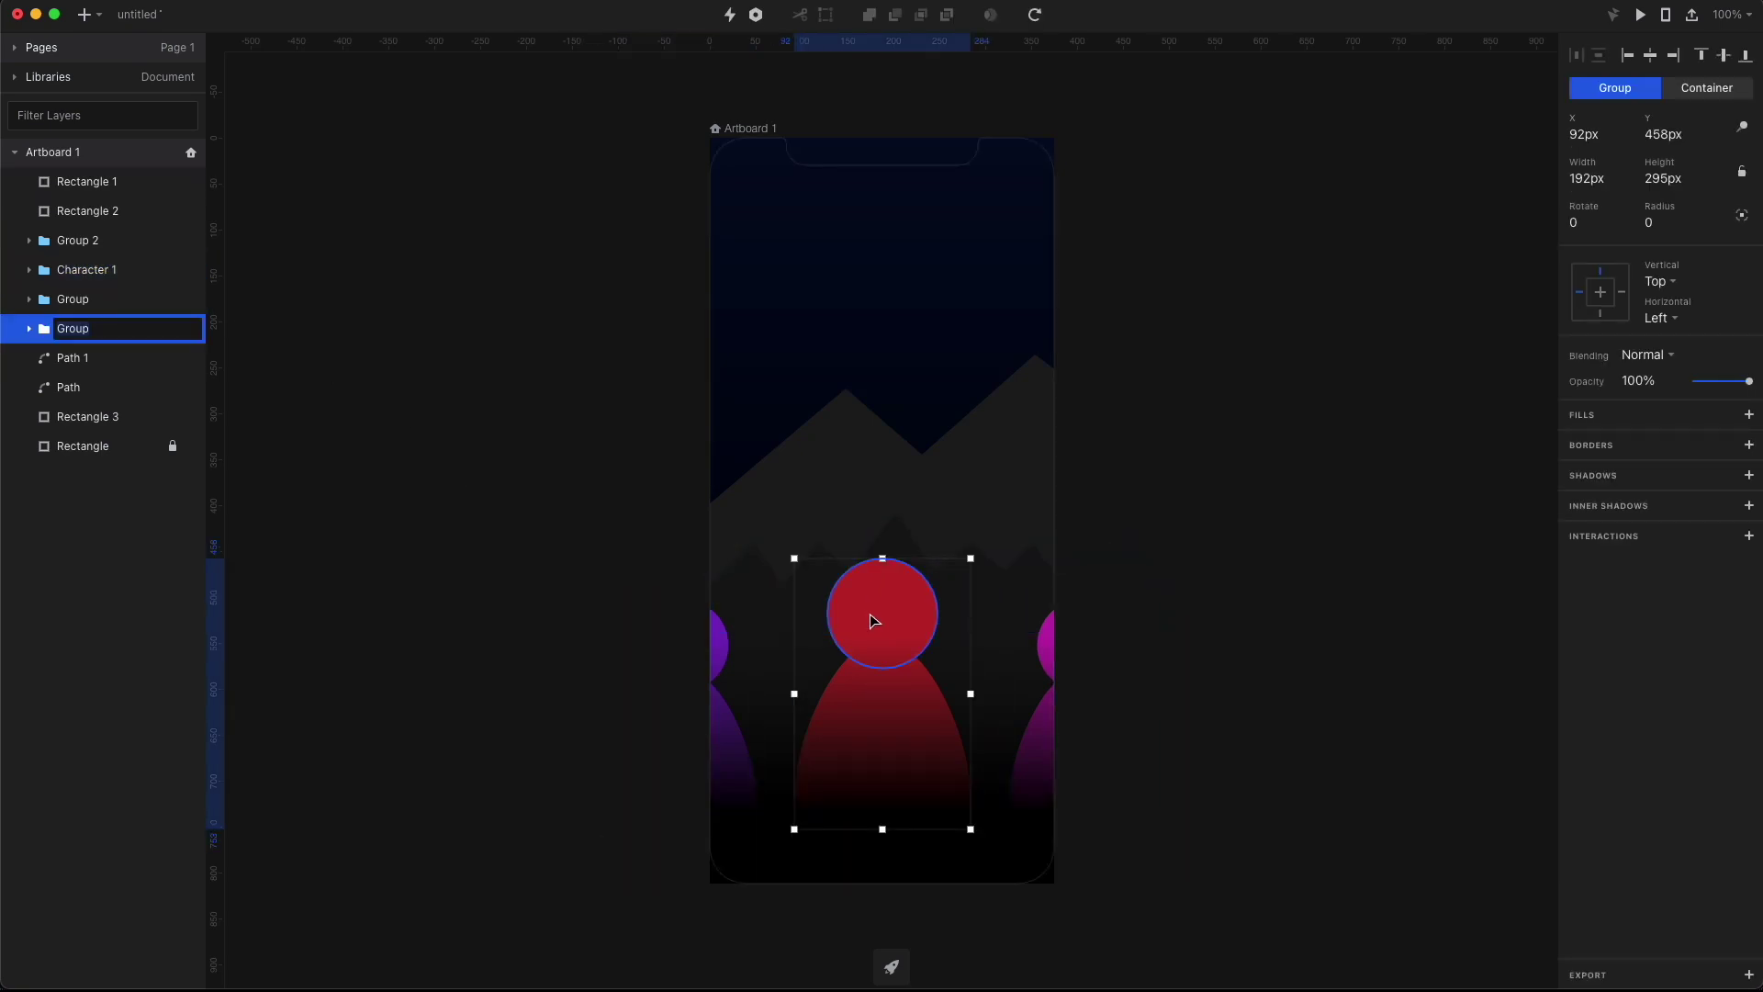
text(Character 2)
key(Return)
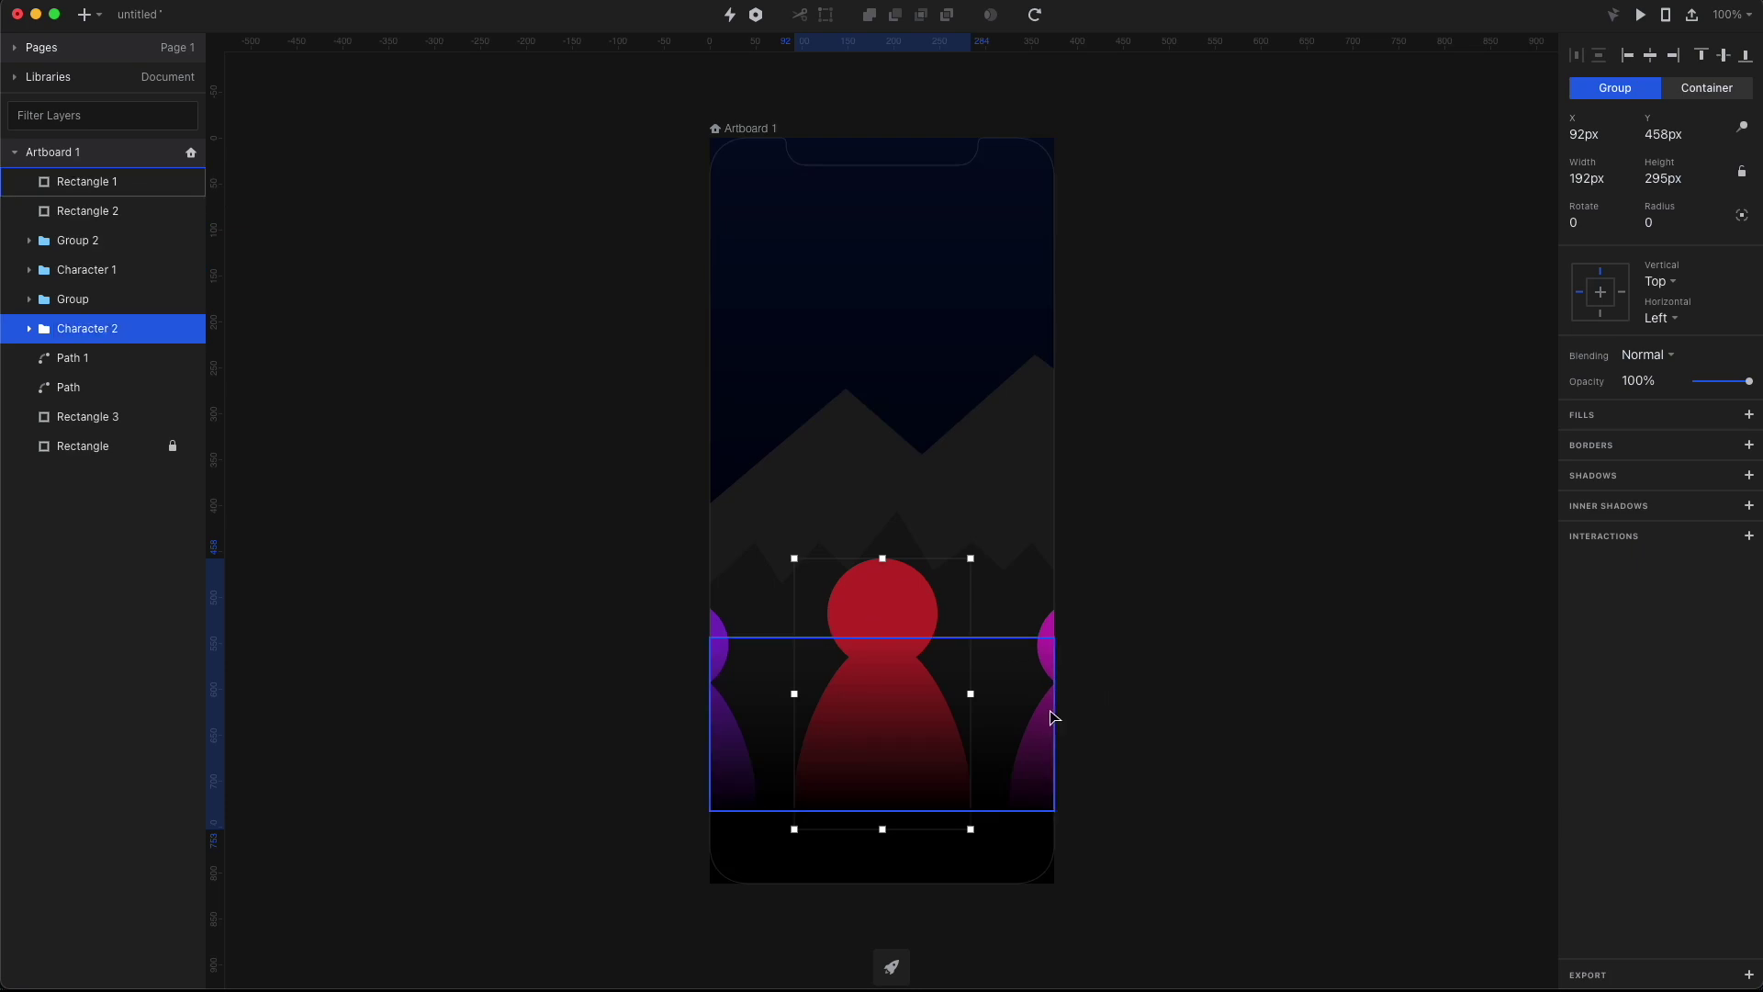
Step: Rename the magenta figure's group Character 3
click(87, 181)
click(74, 299)
key(super+r)
text(Ch)
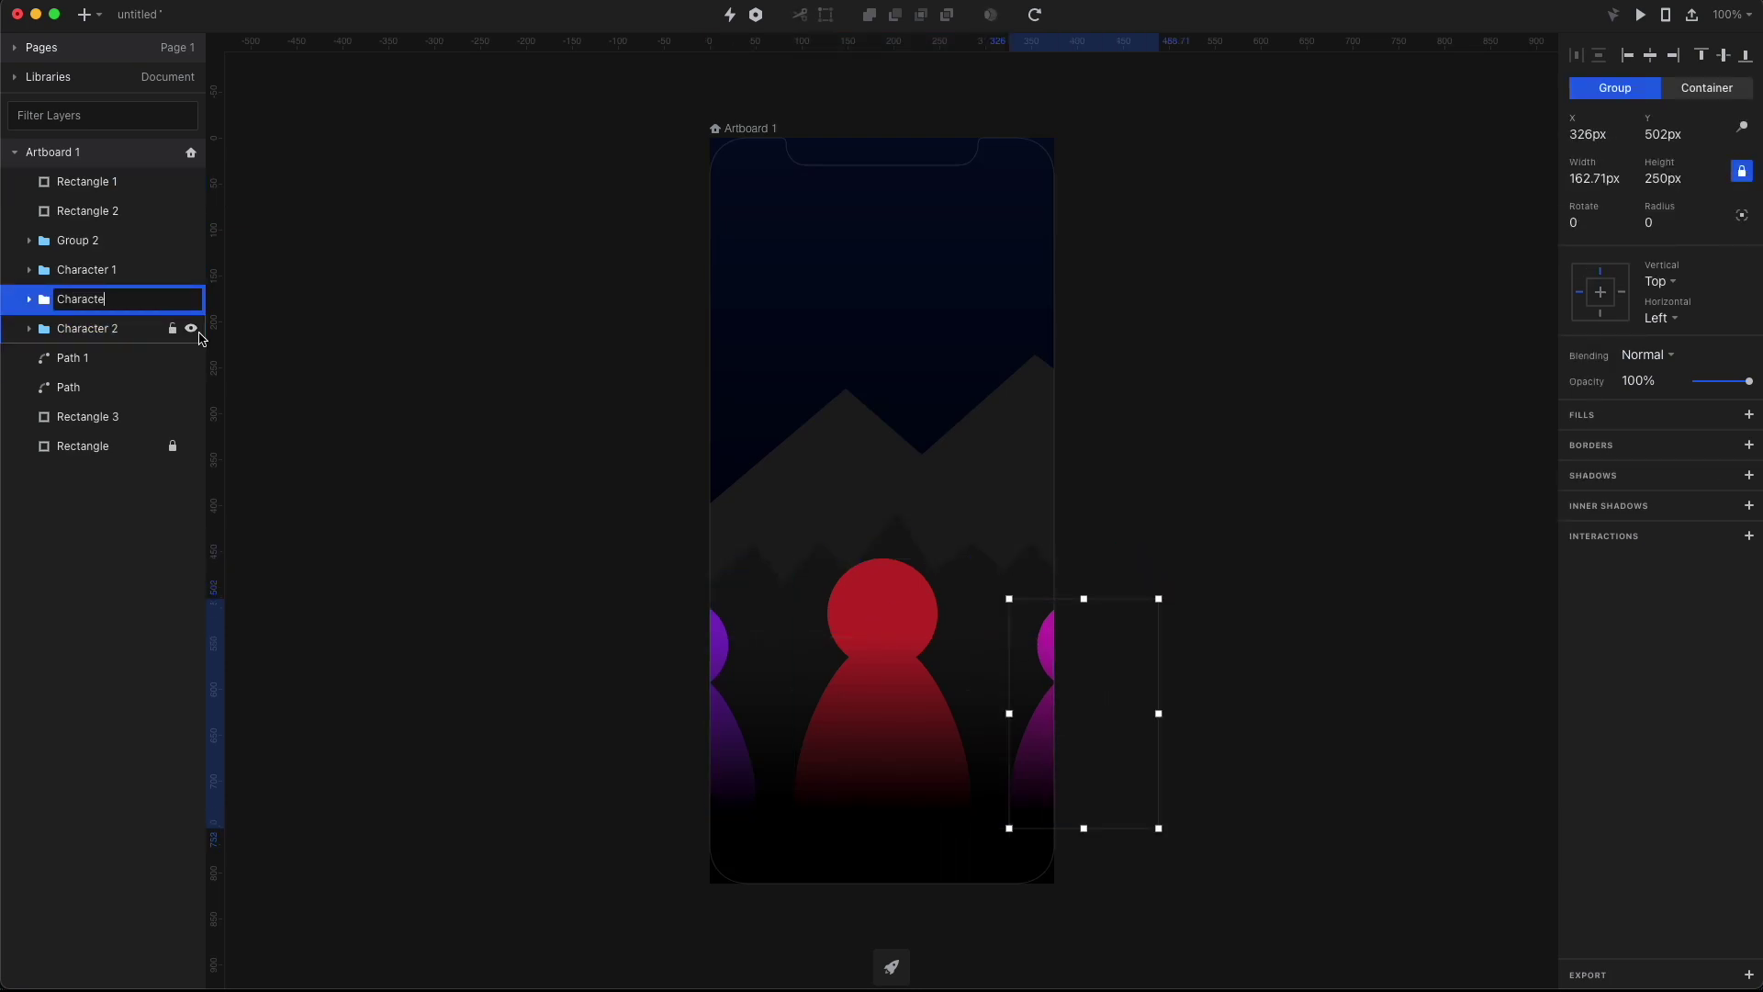
text(aracter 3)
key(Return)
Step: Rename the off-artboard figure's group, Group 2, as Character 4
click(74, 240)
key(super+r)
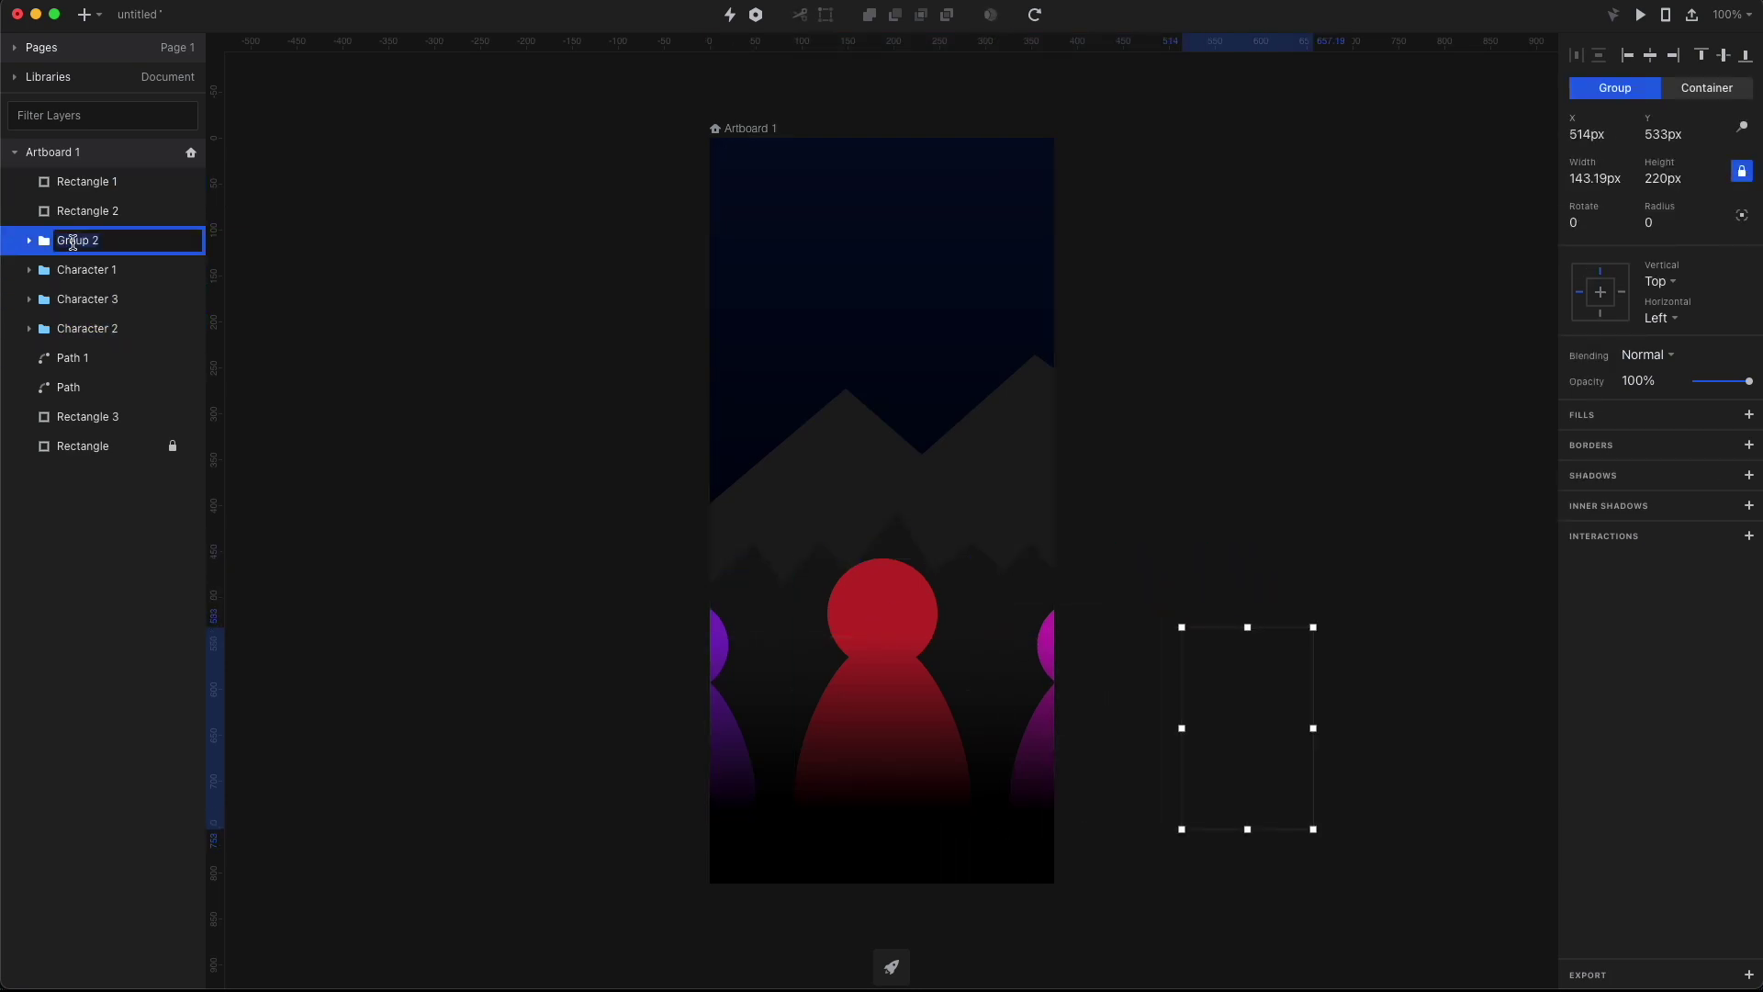
text(Character 4)
key(Return)
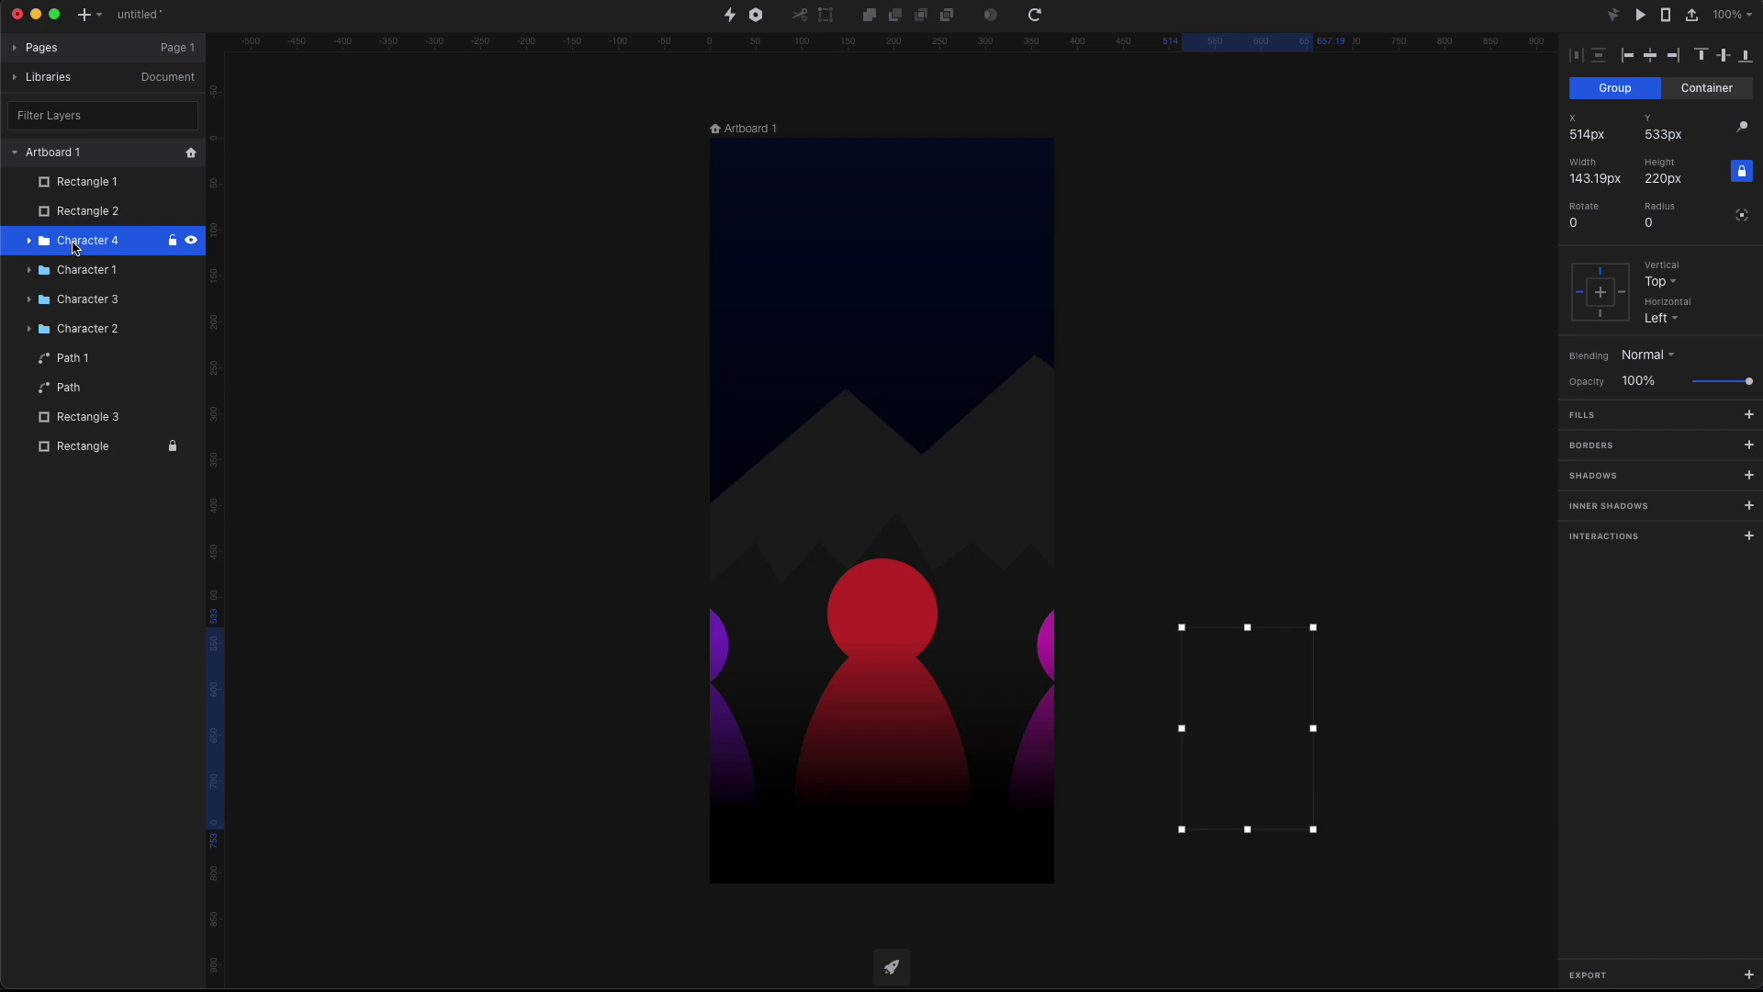
Step: Rename the artboard 1 and duplicate it to its right
key(Escape)
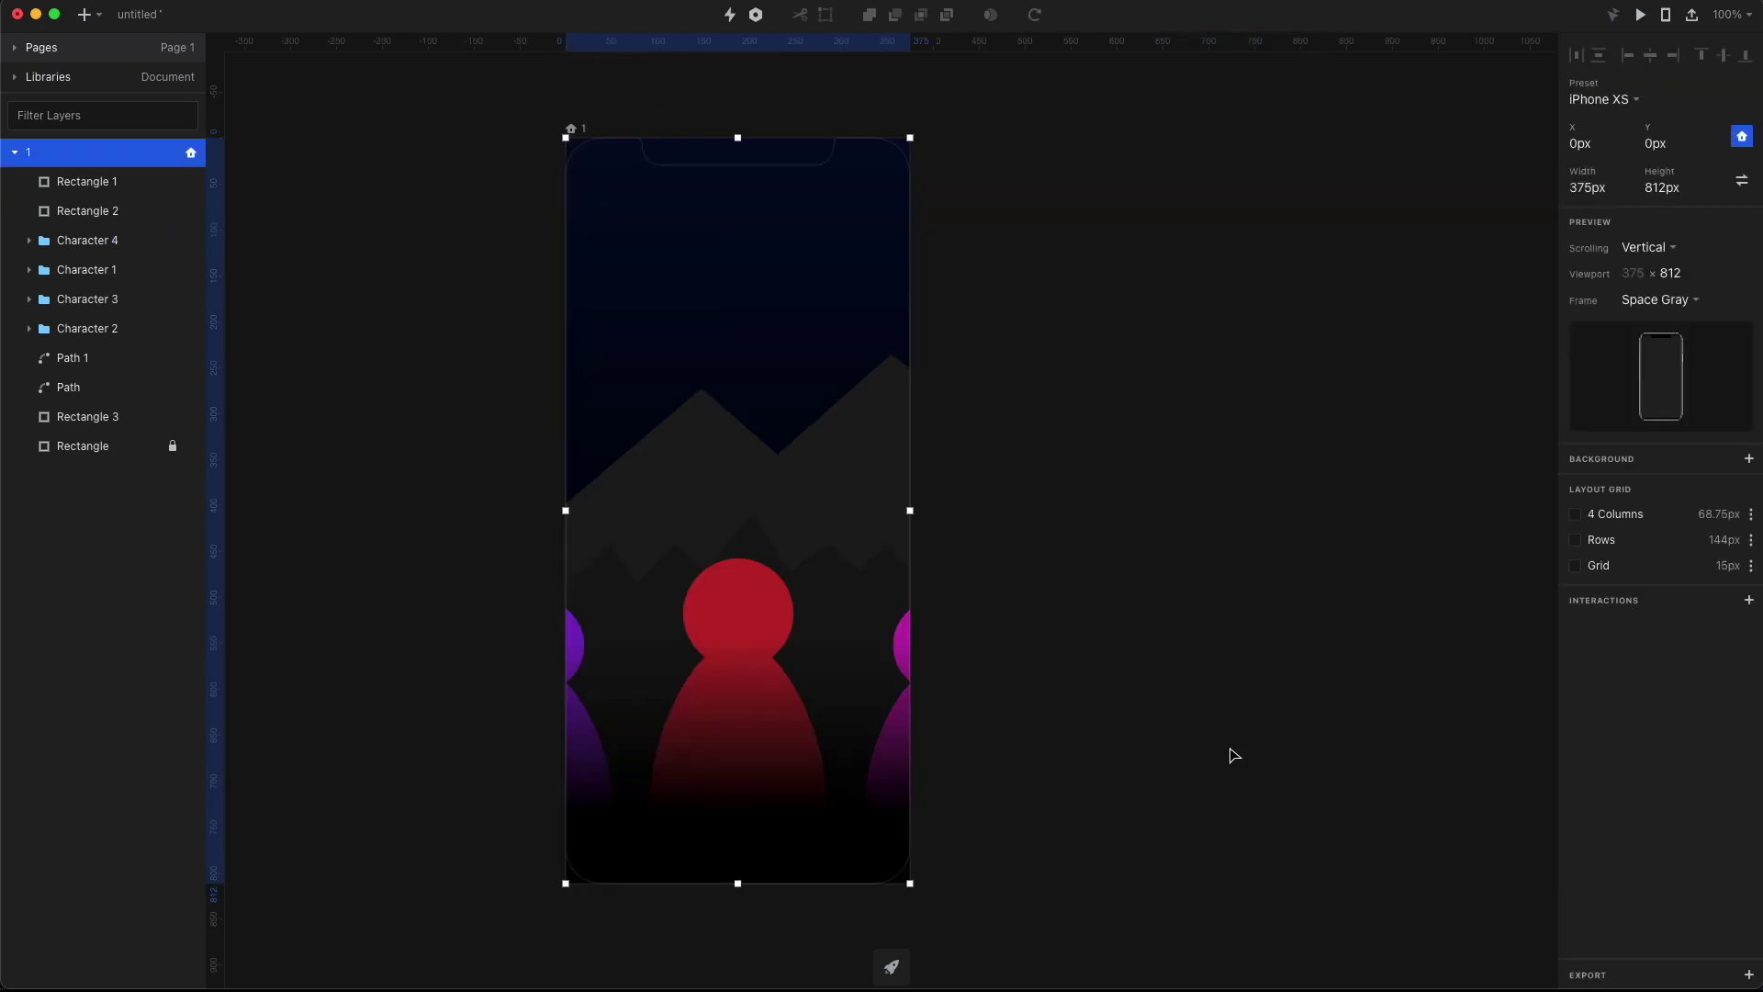
key(super+d)
click(1433, 753)
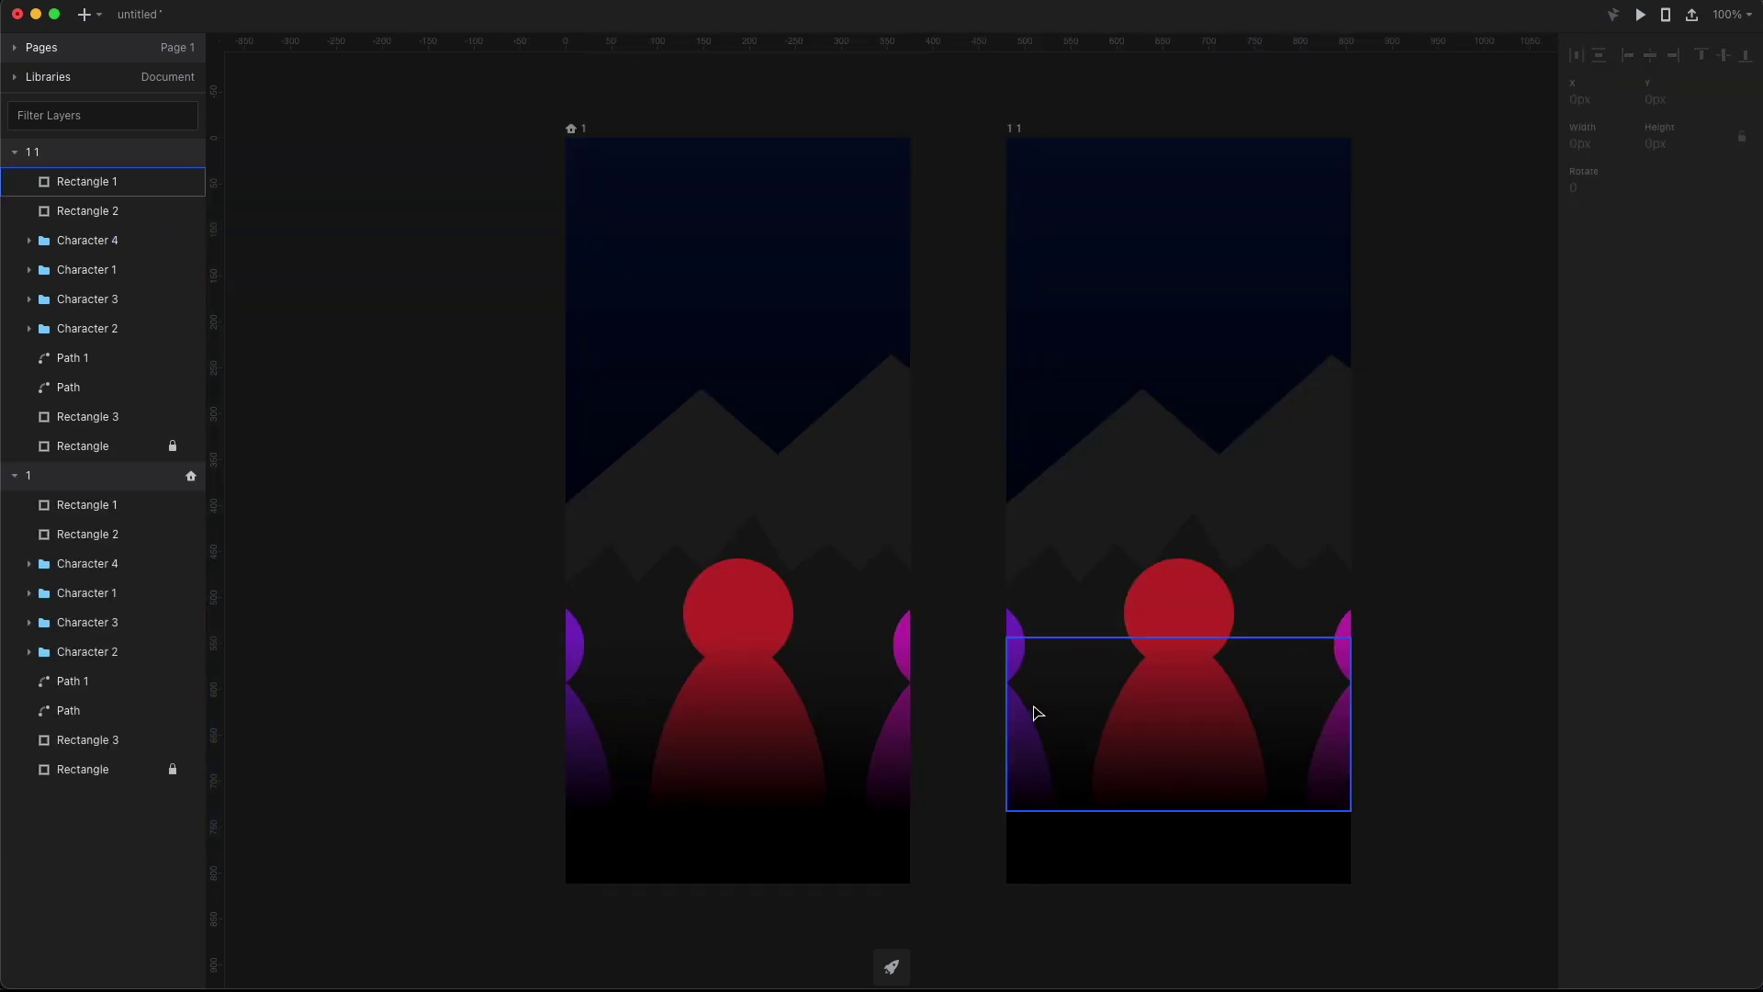
Step: Shift Character 1 on the duplicated artboard left to X -222 px, completely outside the artboard
click(1014, 627)
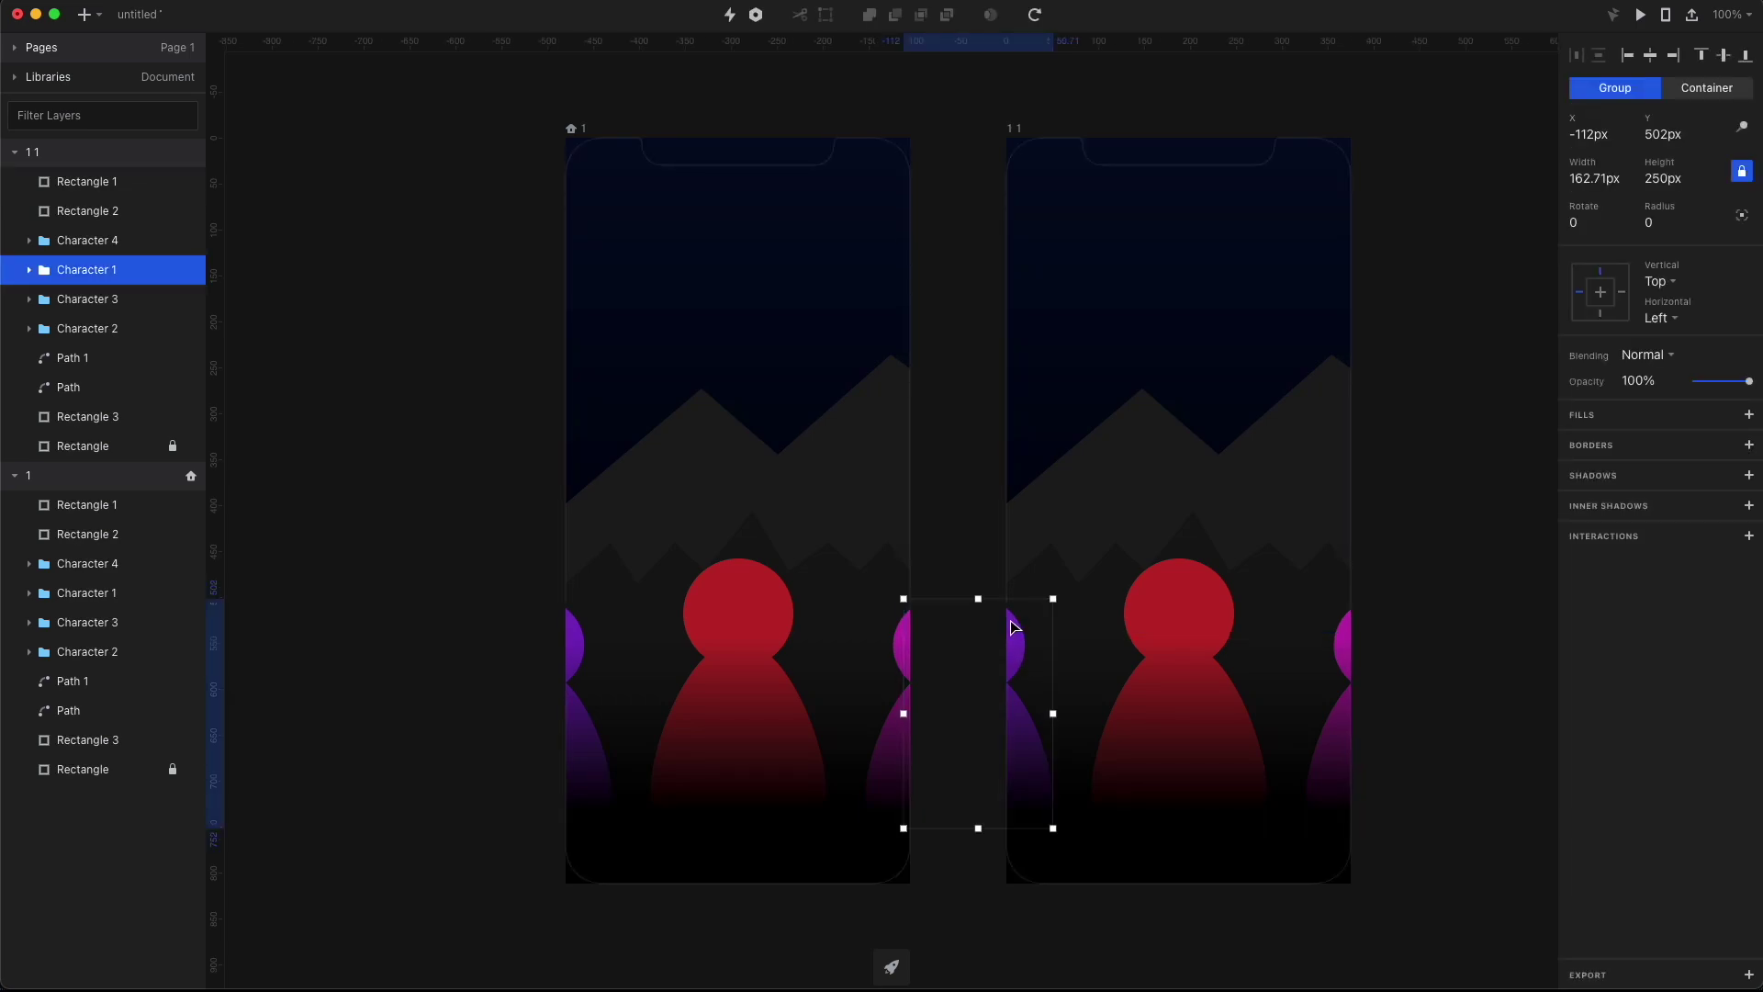
key(shift+Left)
key(shift+Left)
key(shift+Left)
key(shift+Left)
key(shift+Left)
key(shift+Left)
key(shift+Left)
key(shift+Left)
key(shift+Left)
key(shift+Left)
key(shift+Left)
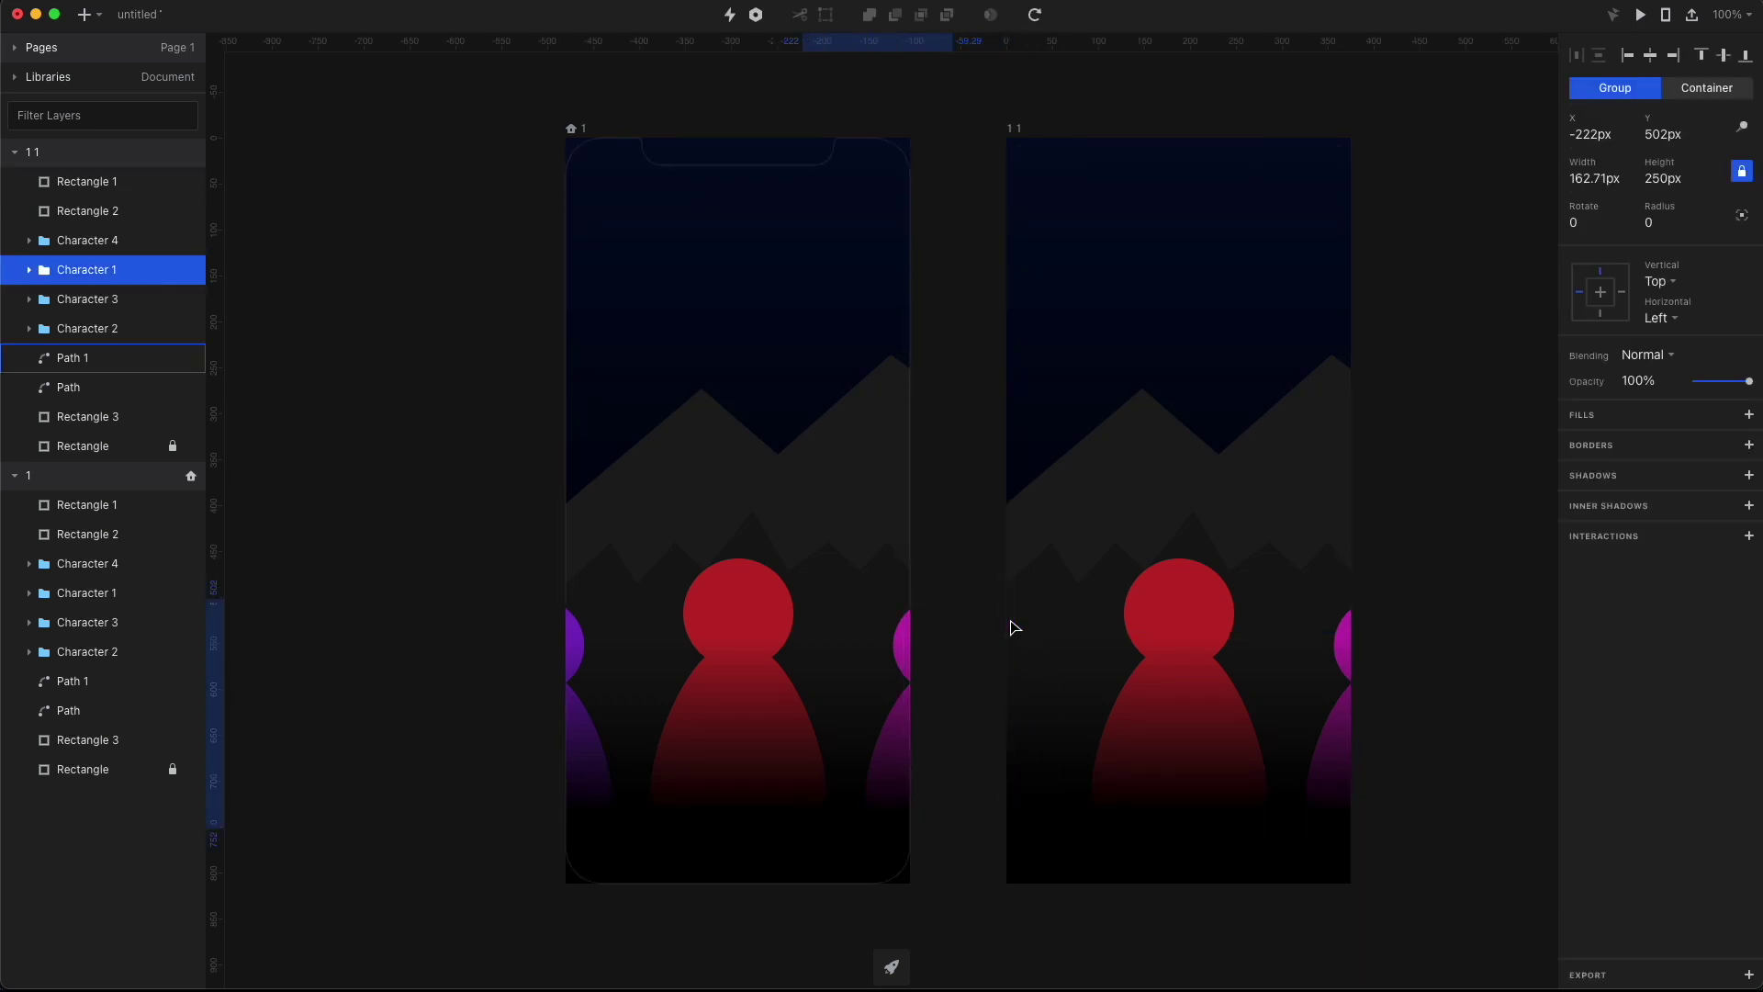
Step: Try to set the height of the duplicated artboard's Character 2 to 250 px without locked proportions, and undo it
click(1180, 611)
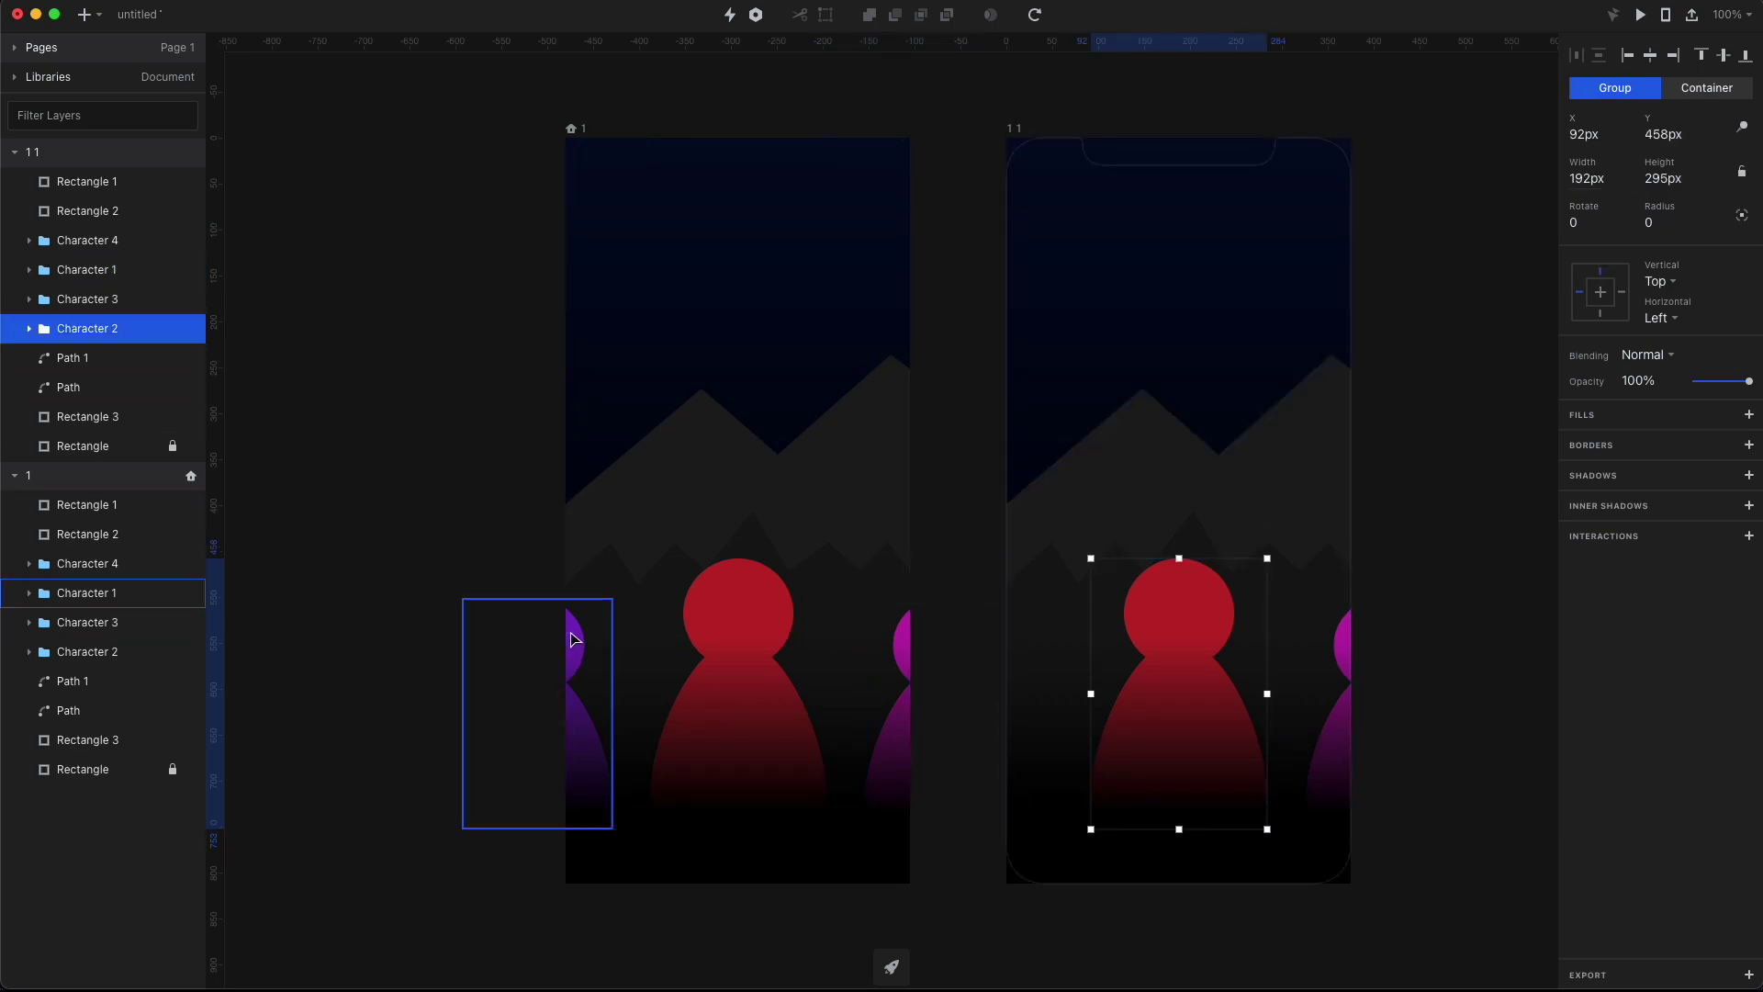
click(539, 715)
click(1159, 616)
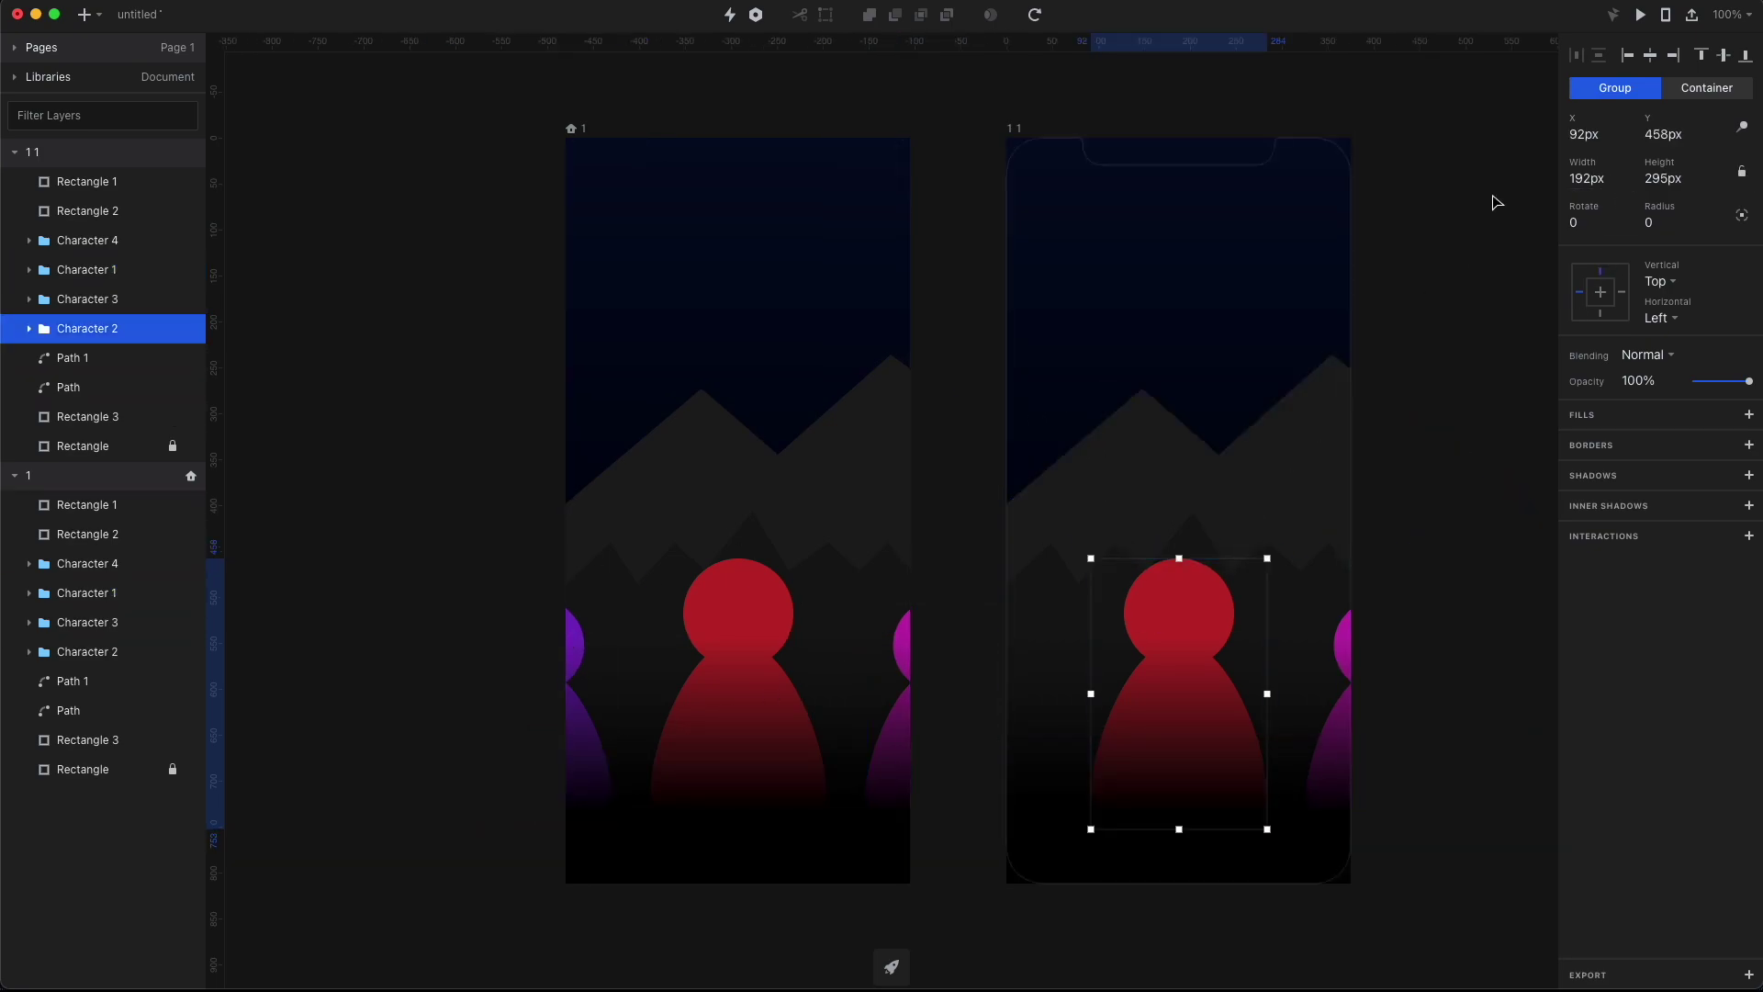
click(1662, 181)
text(250)
key(Return)
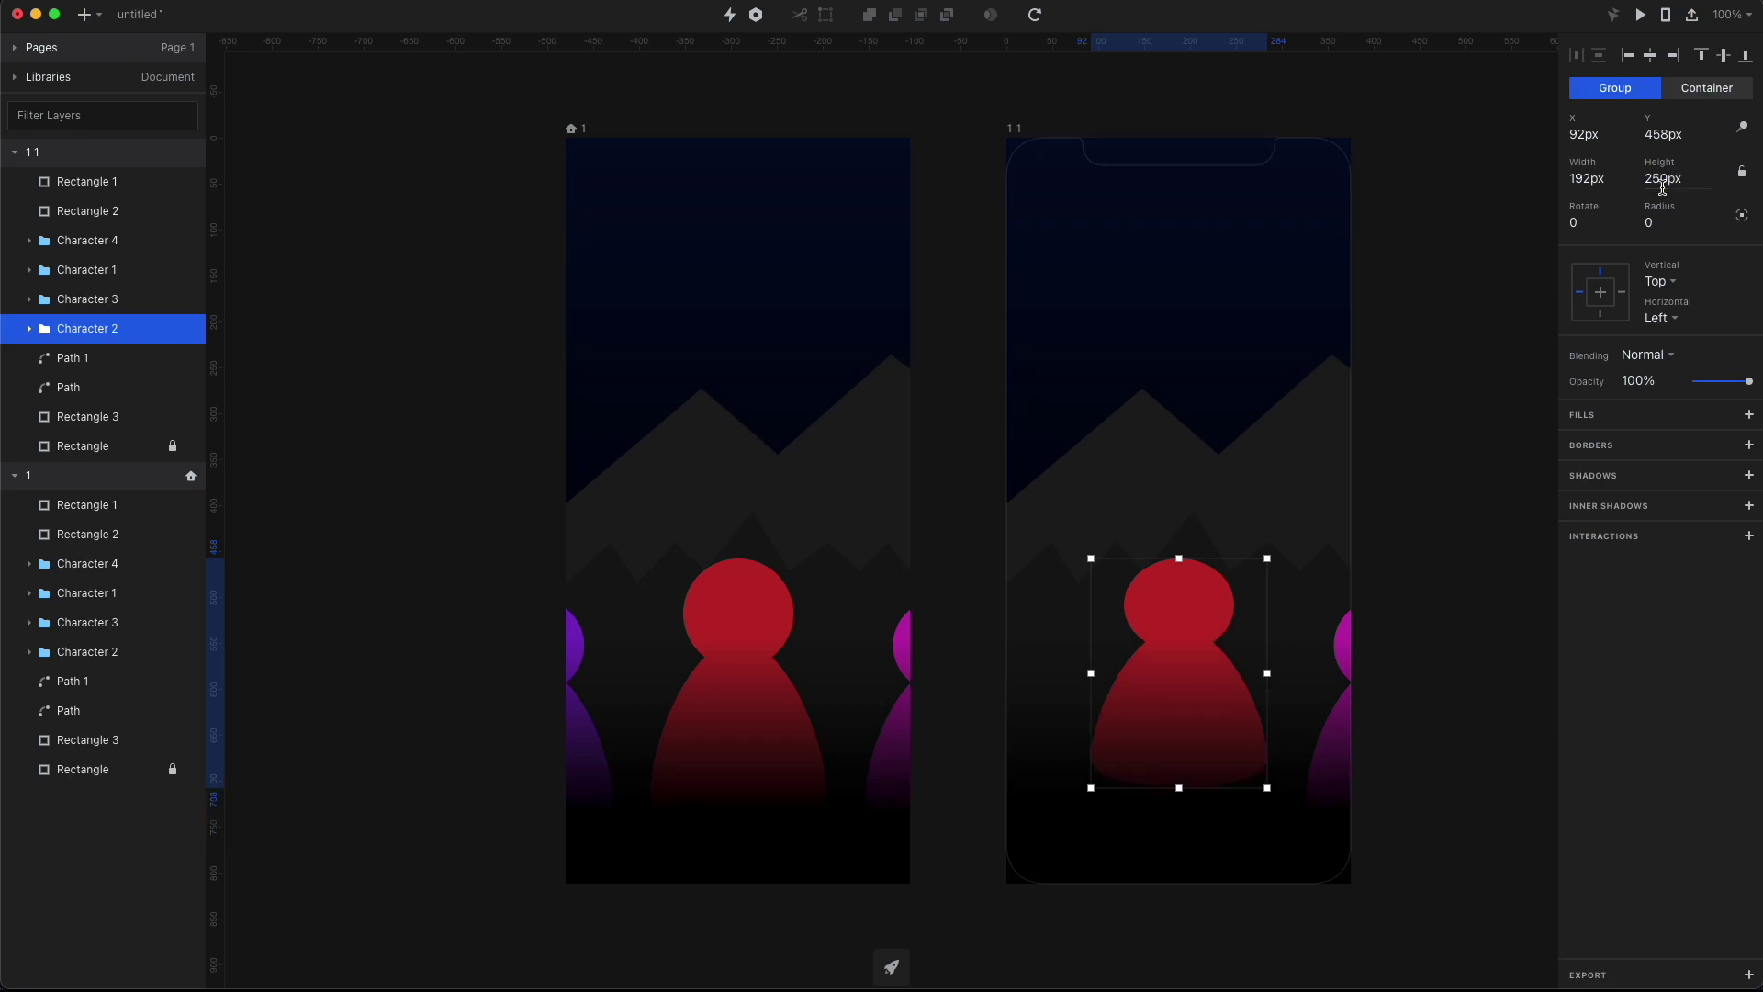
key(ctrl+z)
Step: Scale Character 2 proportionally to a height of 250 px and move it partly past the duplicated artboard's left edge
click(1665, 178)
text(250)
key(Return)
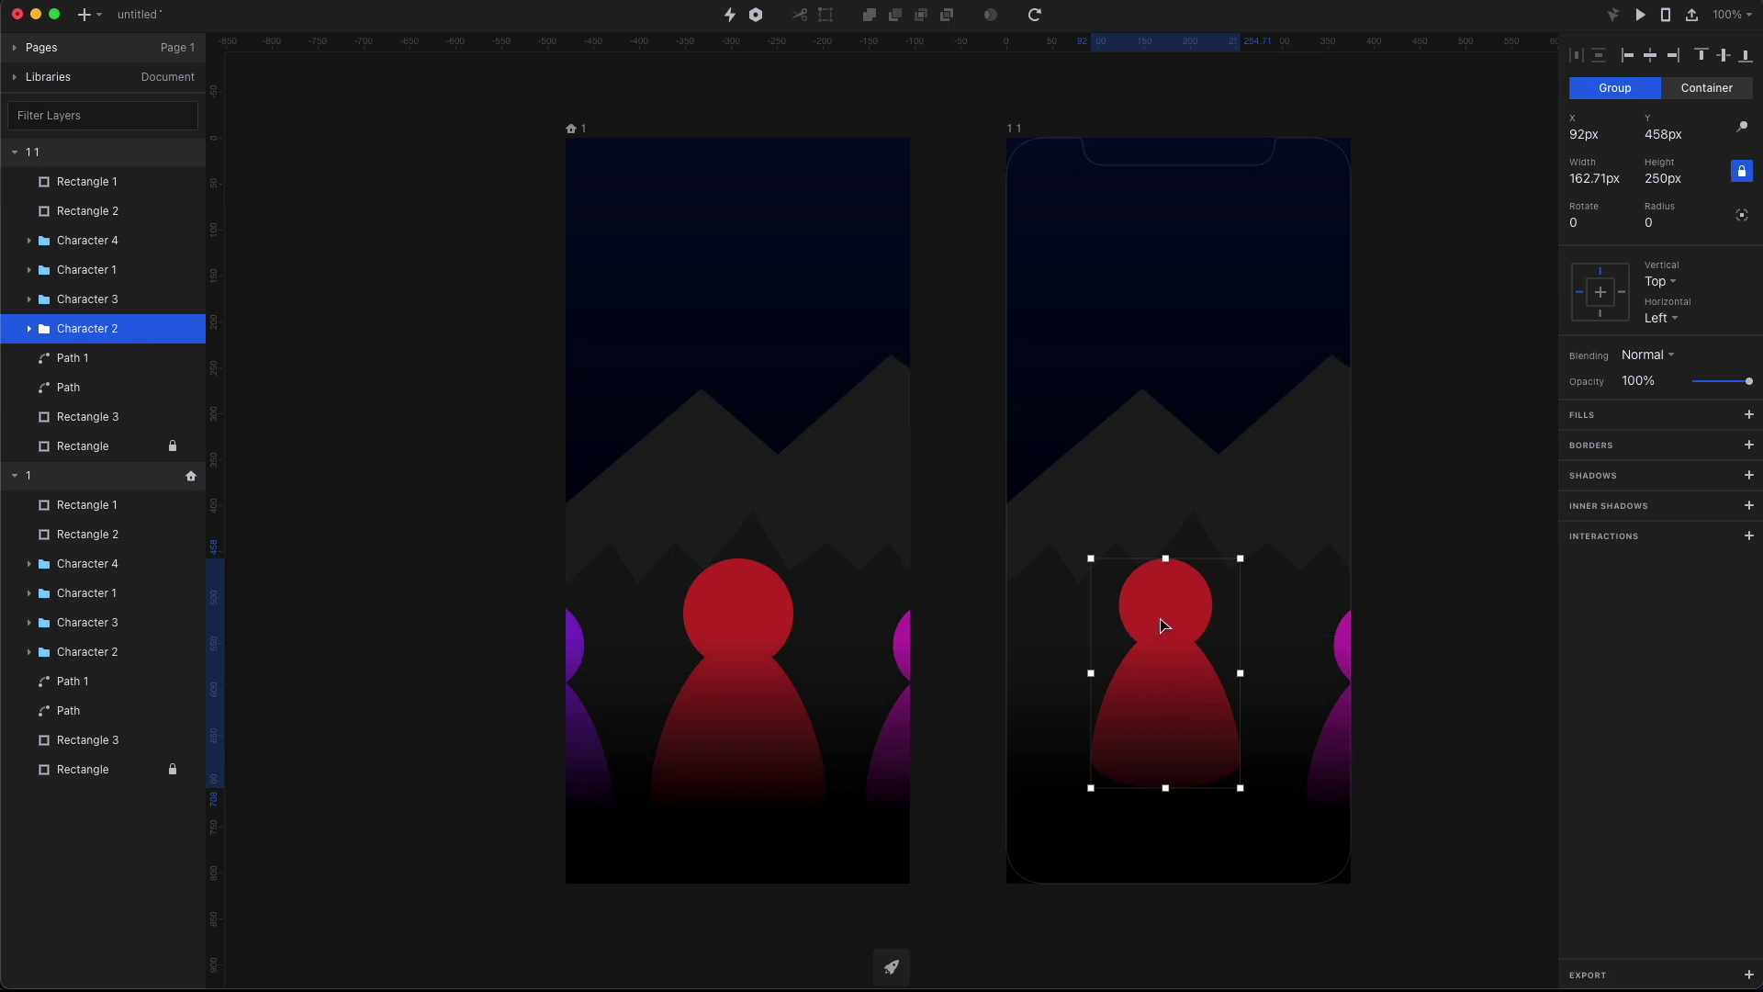
drag(1161, 622, 991, 663)
Step: Shift Character 3 on the duplicated artboard left to X 113 px, near the middle
click(1343, 629)
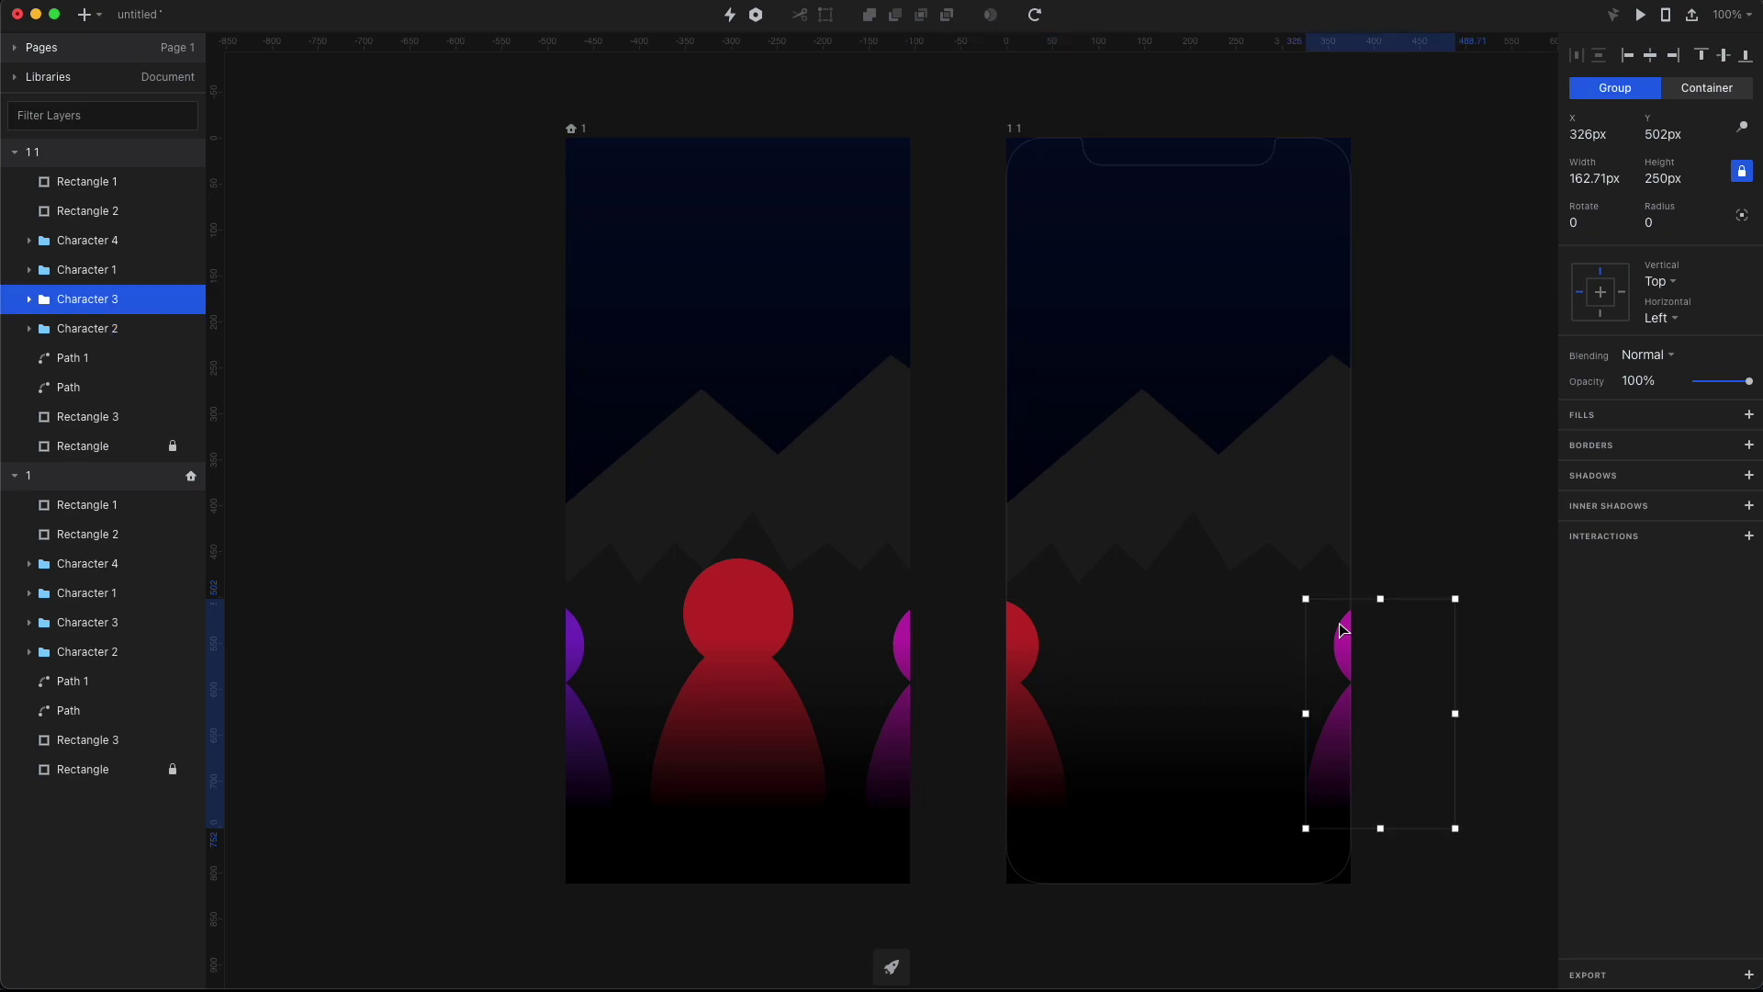
key(shift+Left)
key(shift+Left)
key(shift+Left)
key(shift+Left)
key(shift+Left)
key(shift+Left)
key(shift+Left)
key(shift+Left)
key(shift+Left)
key(shift+Left)
key(shift+Left)
key(shift+Left)
key(shift+Left)
key(shift+Left)
key(shift+Left)
key(shift+Left)
key(shift+Left)
key(shift+Left)
key(shift+Left)
key(shift+Left)
key(Left)
key(Left)
key(Left)
Step: Scale Character 3 proportionally to a height of 295 px and recentre it on the duplicated artboard
click(1653, 180)
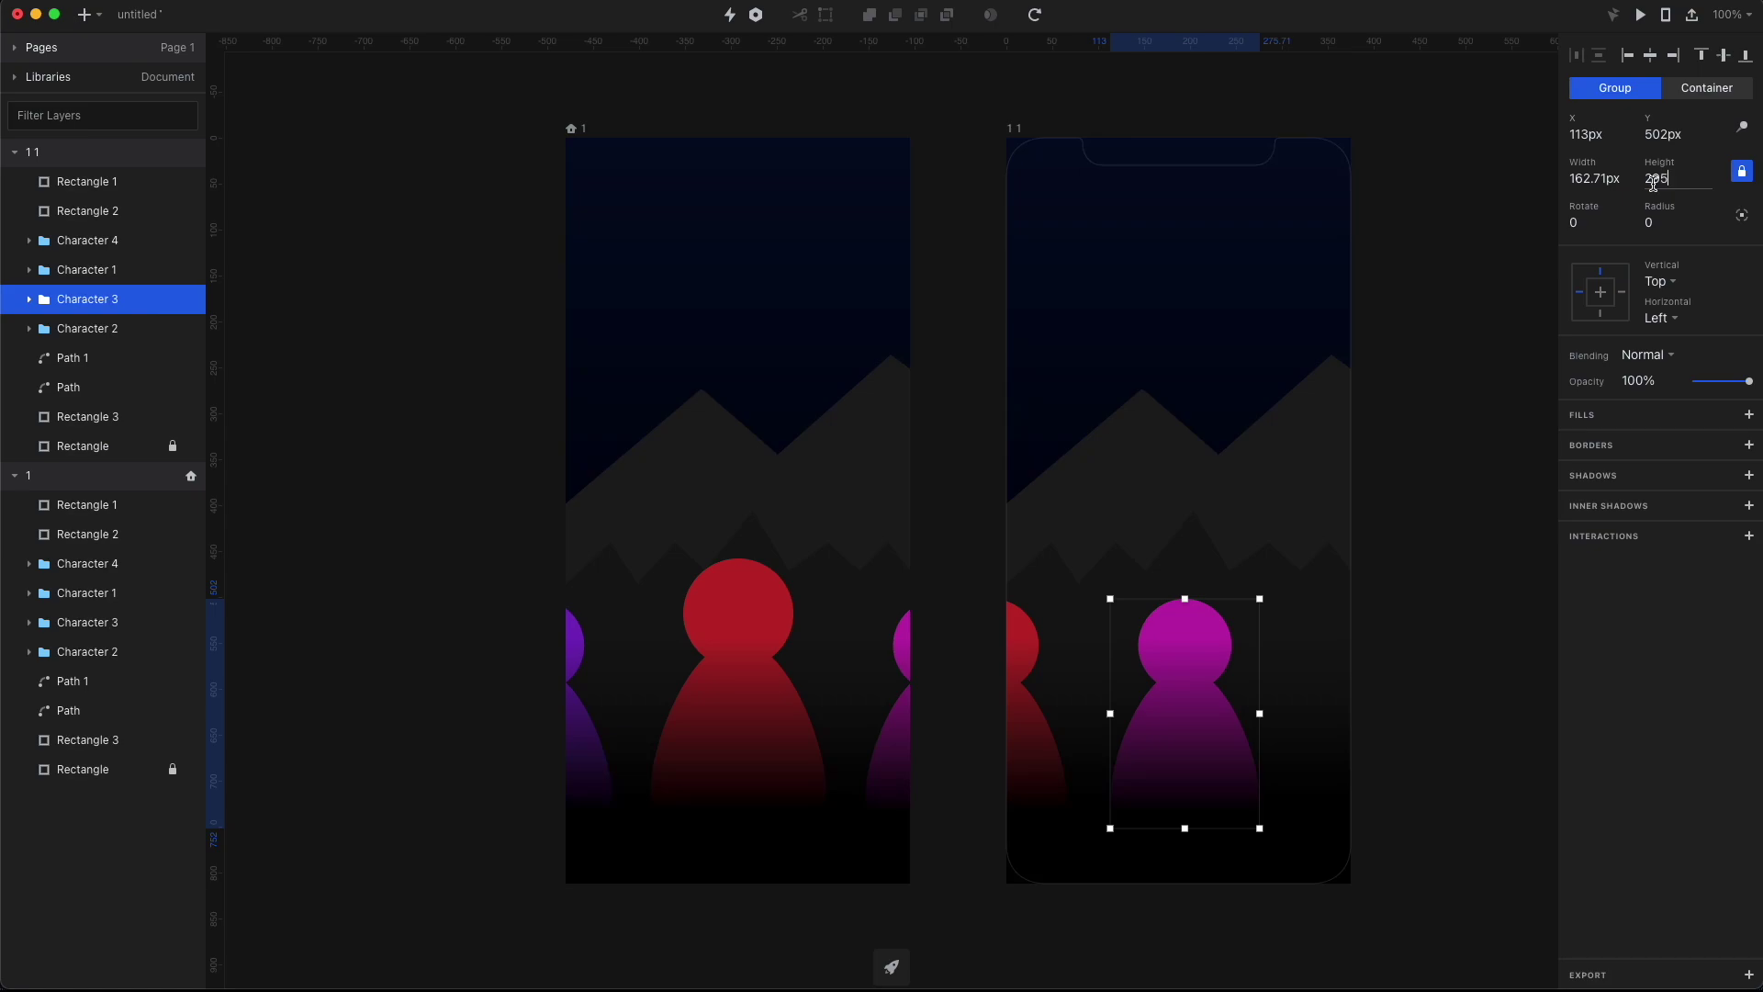
text(295)
key(Return)
drag(1208, 648, 1182, 563)
Step: Shift Character 4 left to X 314 px so it partly enters the duplicated artboard's right edge
click(98, 242)
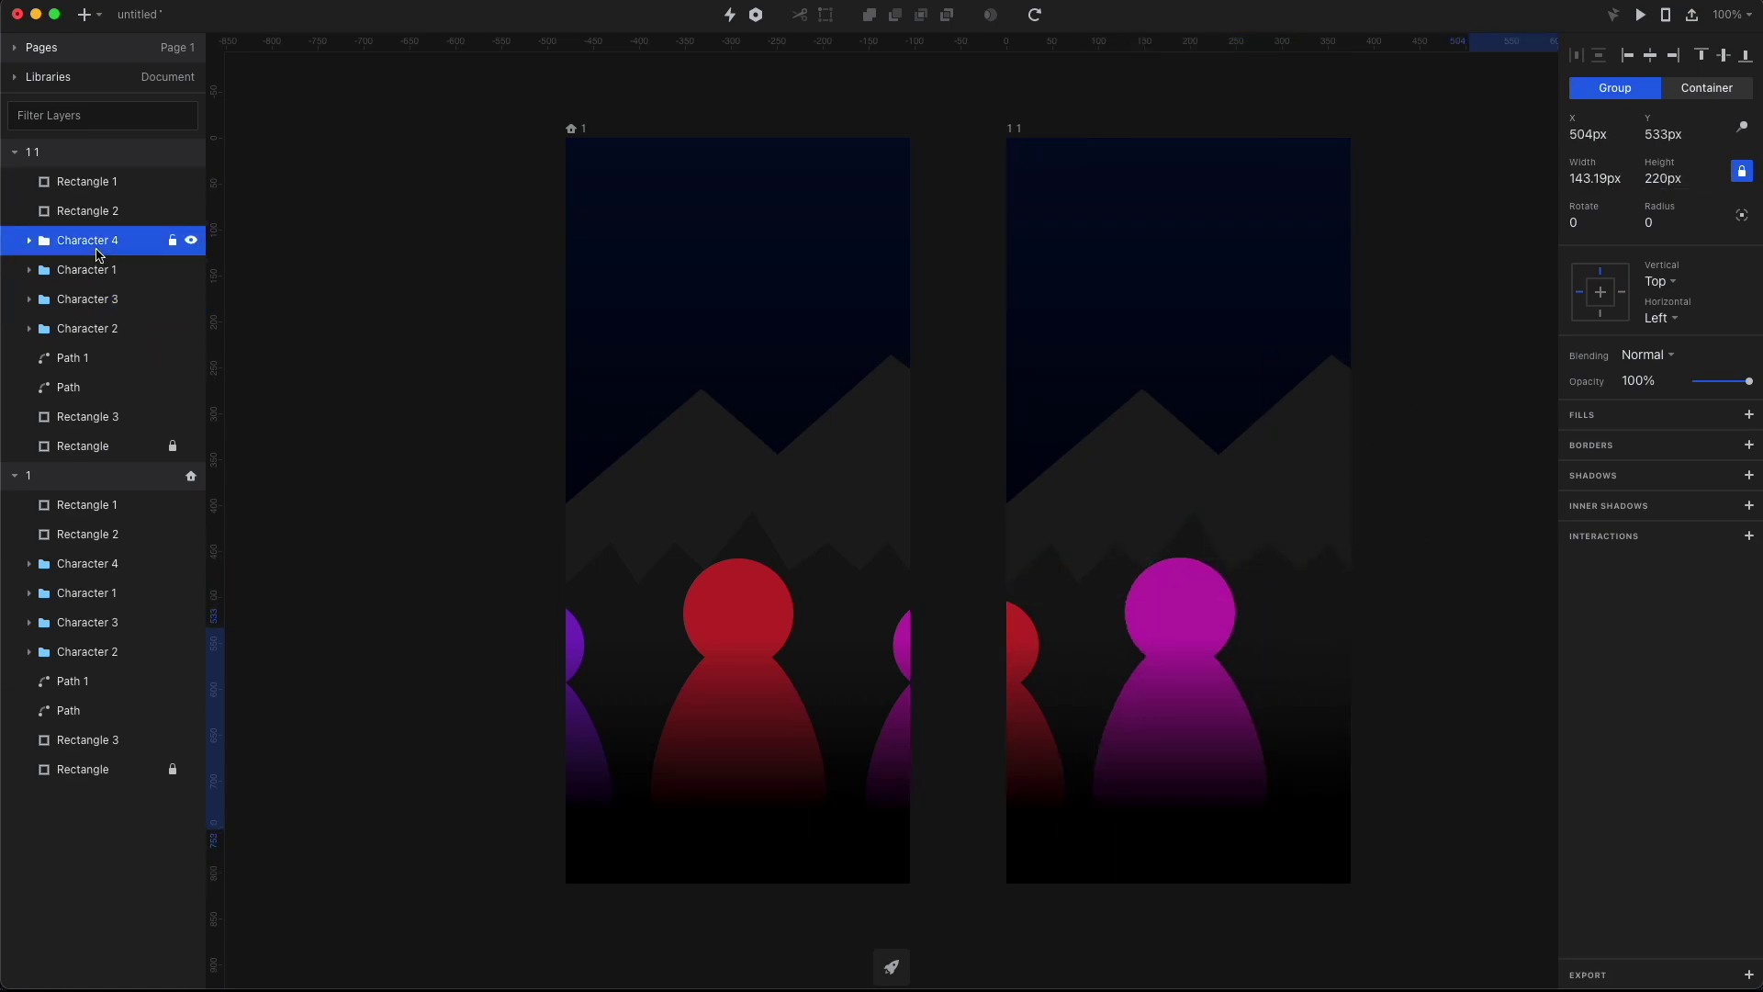
key(shift+Left)
key(shift+Left)
key(shift+Left)
key(shift+Left)
key(shift+Left)
key(shift+Left)
key(shift+Left)
key(shift+Left)
key(shift+Left)
key(shift+Left)
key(shift+Left)
key(shift+Left)
key(shift+Left)
key(shift+Left)
key(shift+Left)
key(shift+Left)
key(shift+Left)
key(shift+Left)
key(shift+Left)
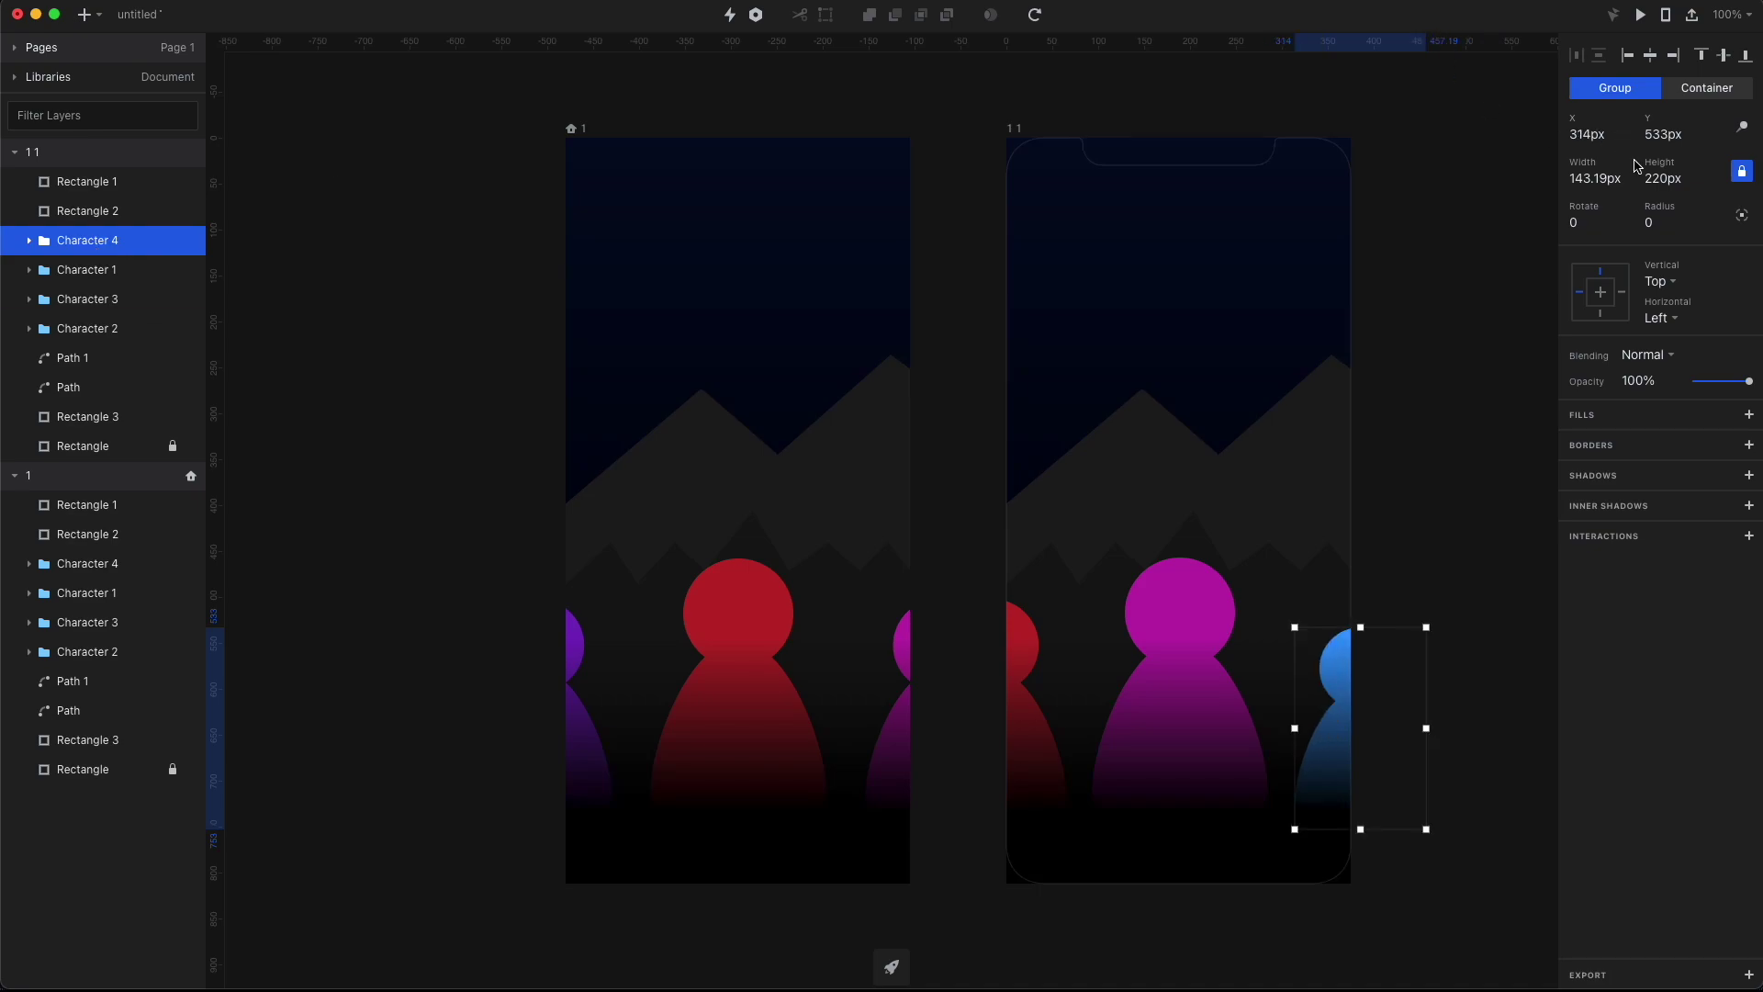
Step: Scale Character 4 proportionally to a height of 250 px and raise it to about X 316 px, Y 489 px
click(1660, 178)
text(250)
key(Return)
drag(1348, 642, 1350, 602)
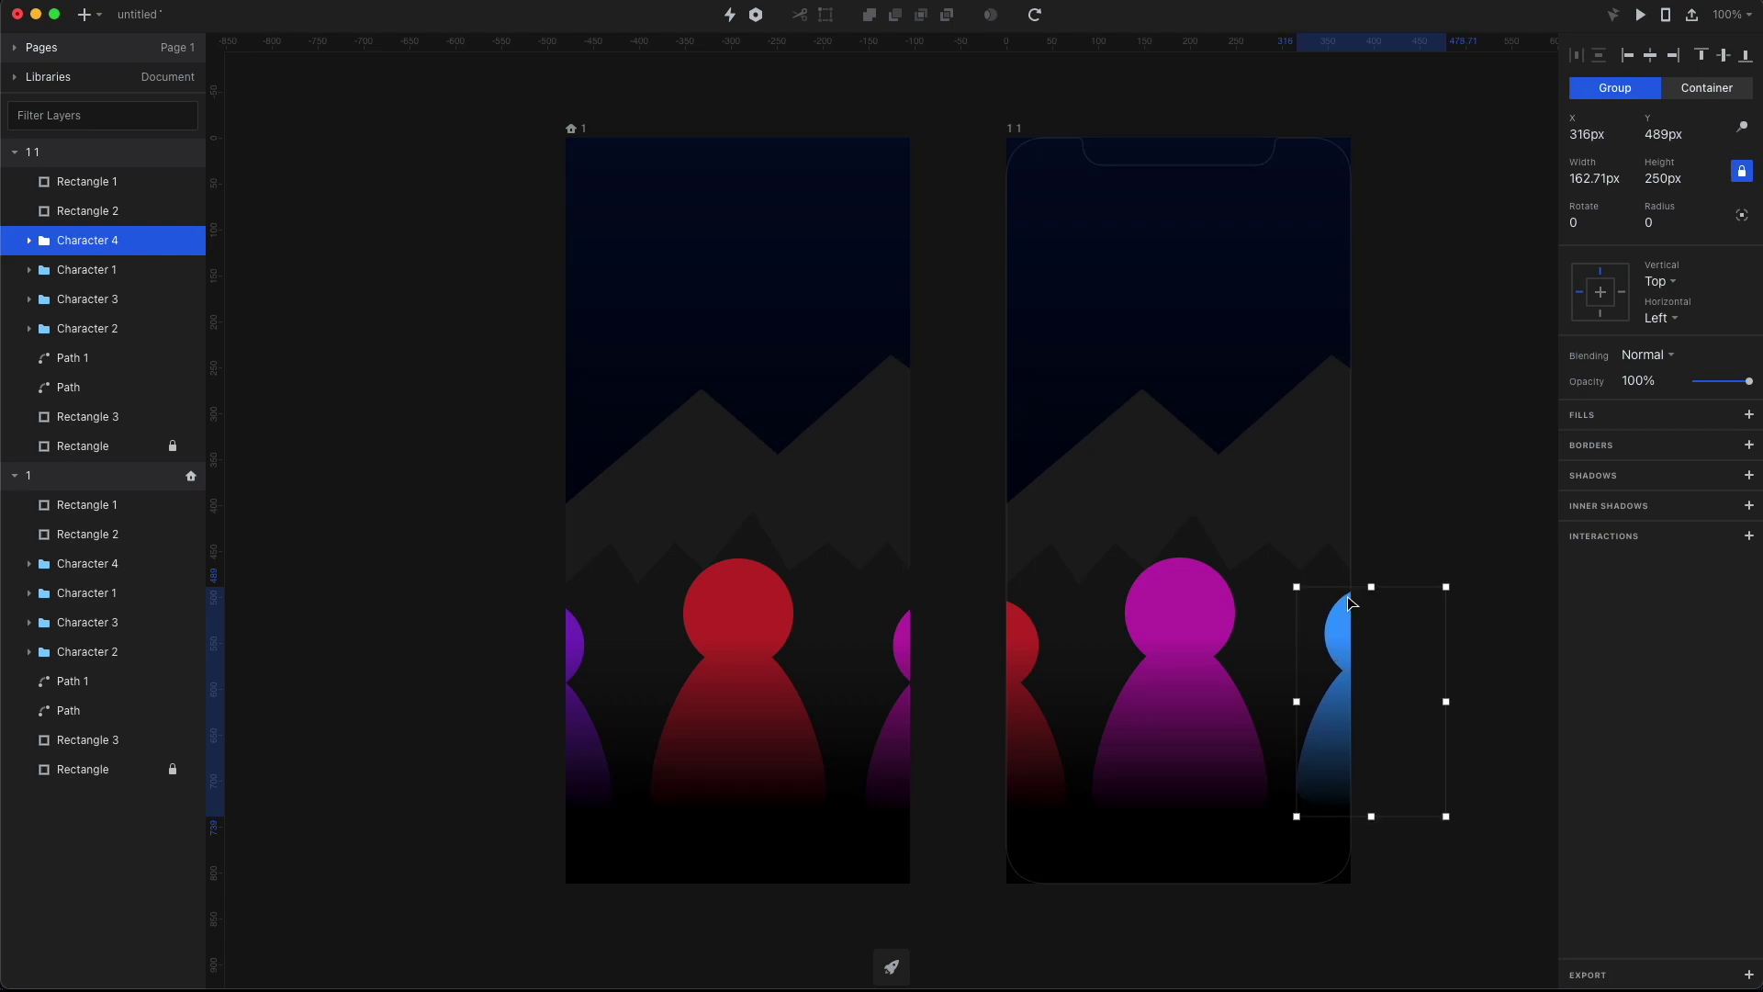
Step: Shift the duplicated artboard's front mountain path left to X -60 px and its back mountain path to X -35 px
click(1087, 591)
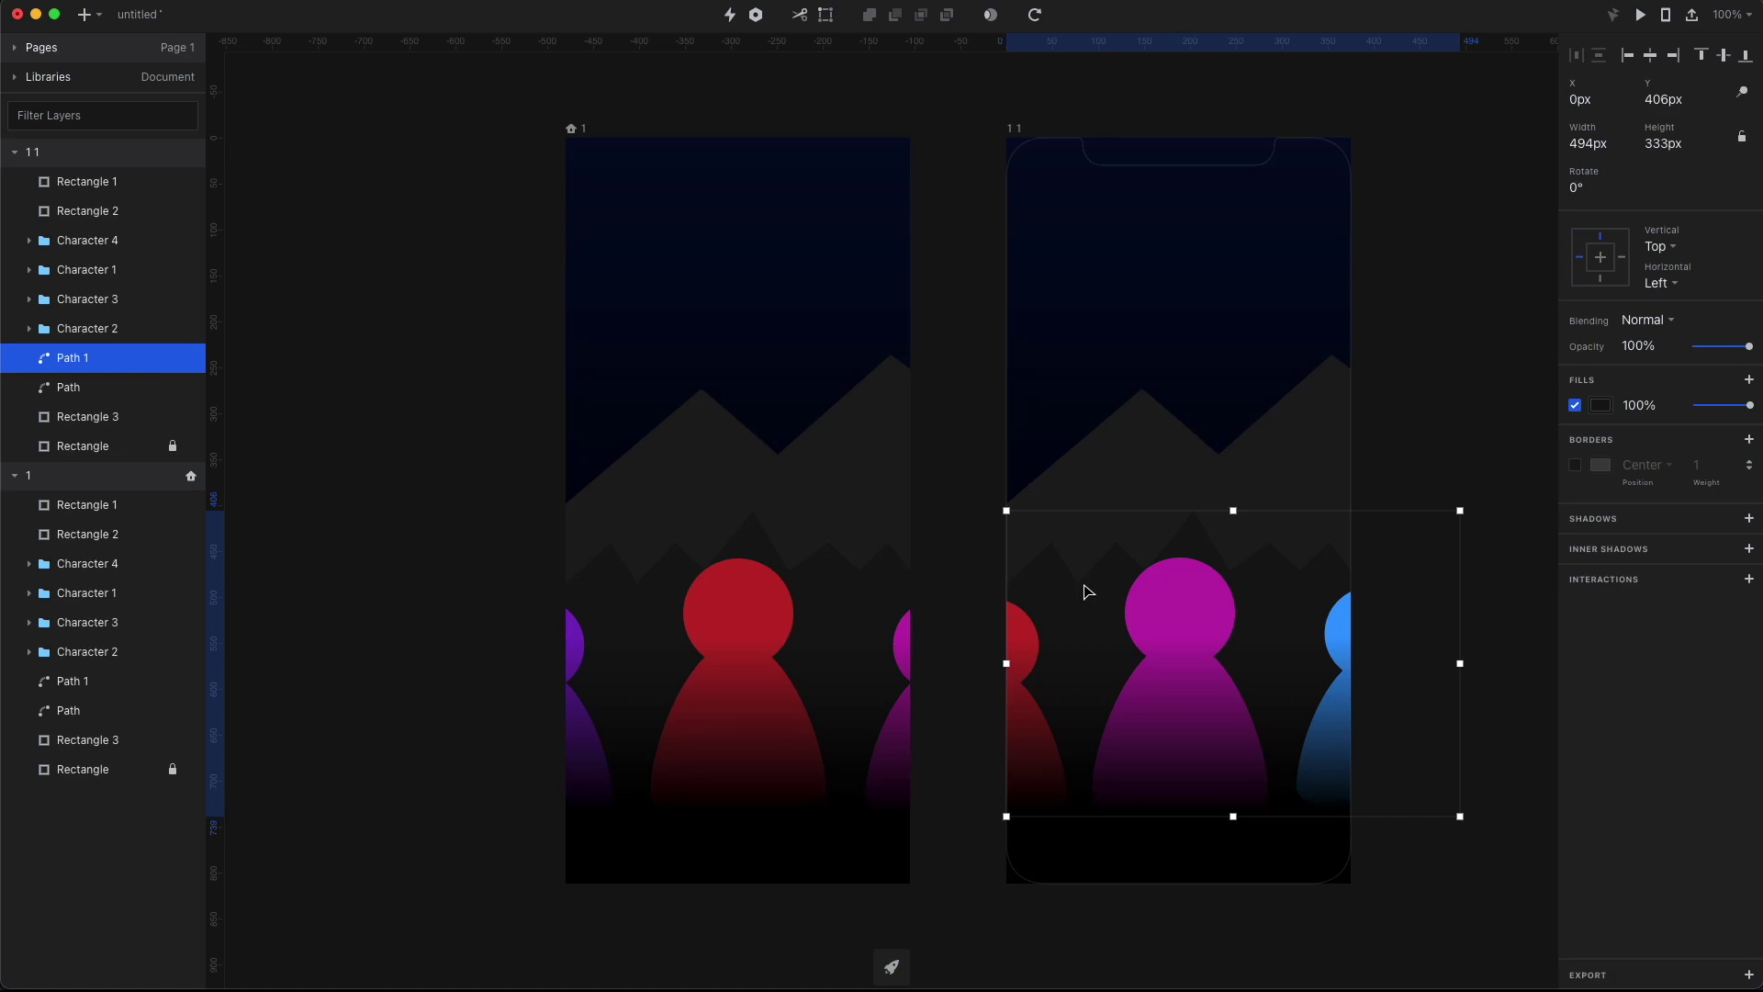
key(shift+Left)
key(shift+Left)
key(shift+Left)
key(shift+Left)
key(shift+Left)
key(shift+Left)
key(shift+Left)
key(shift+Left)
key(shift+Left)
key(shift+Left)
key(shift+Left)
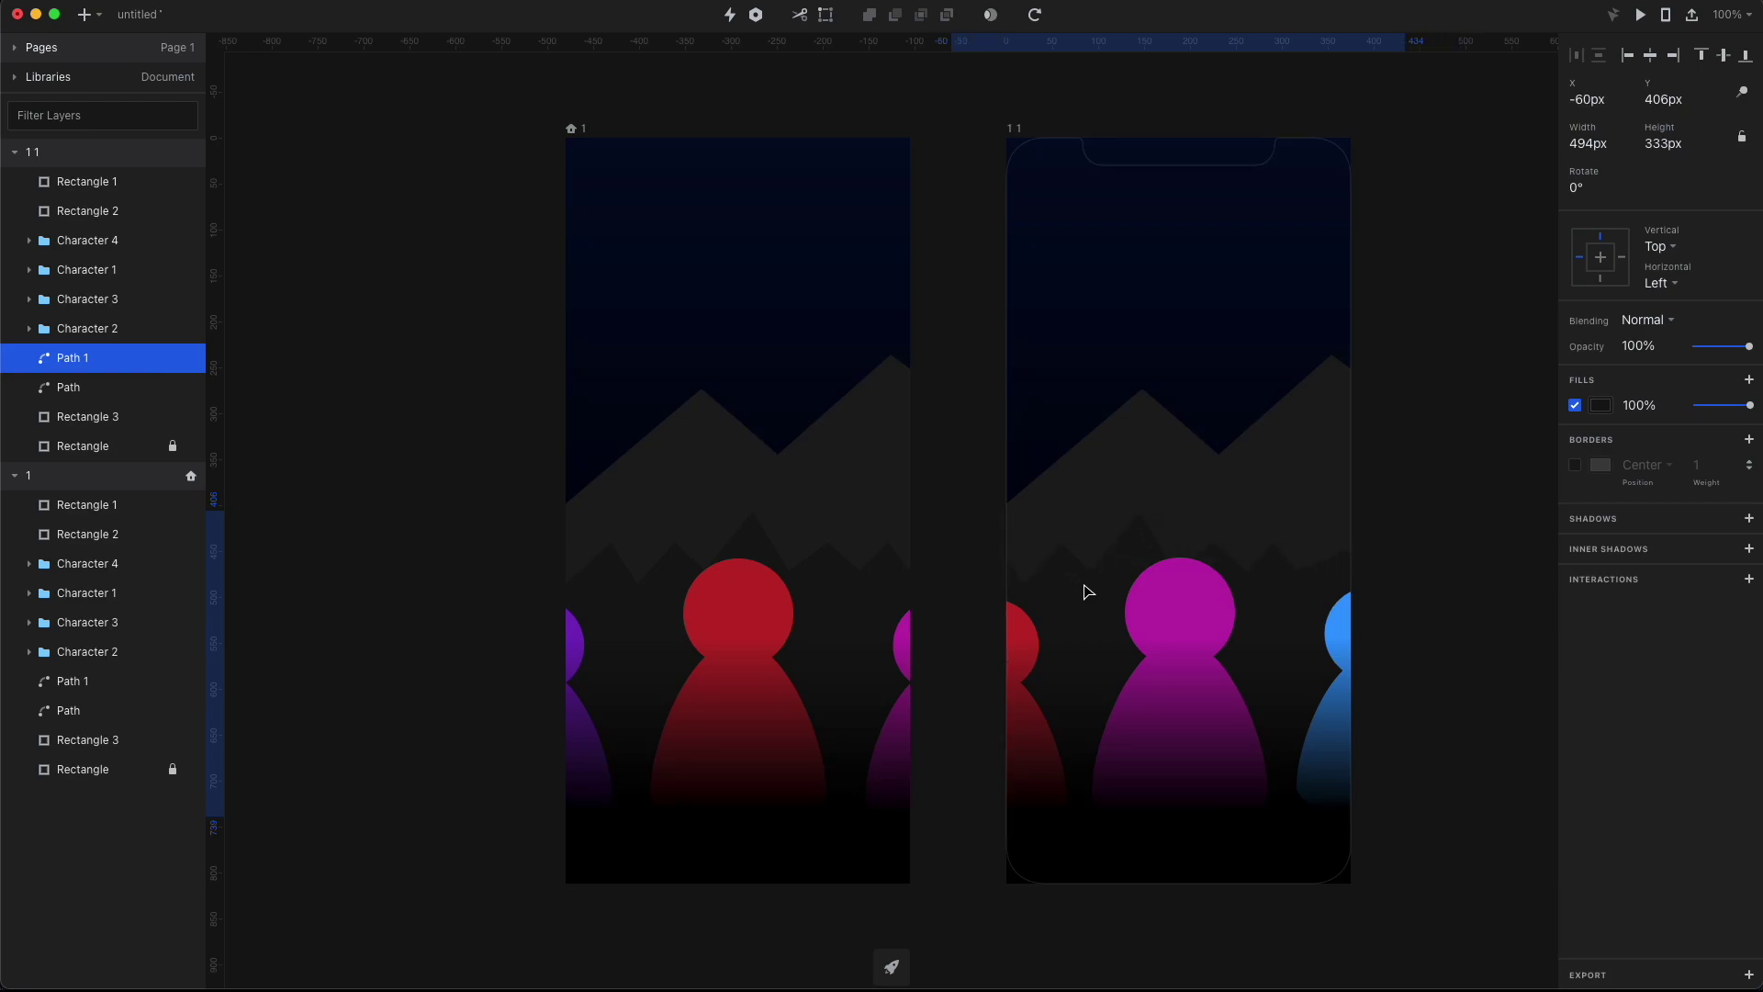
click(1319, 399)
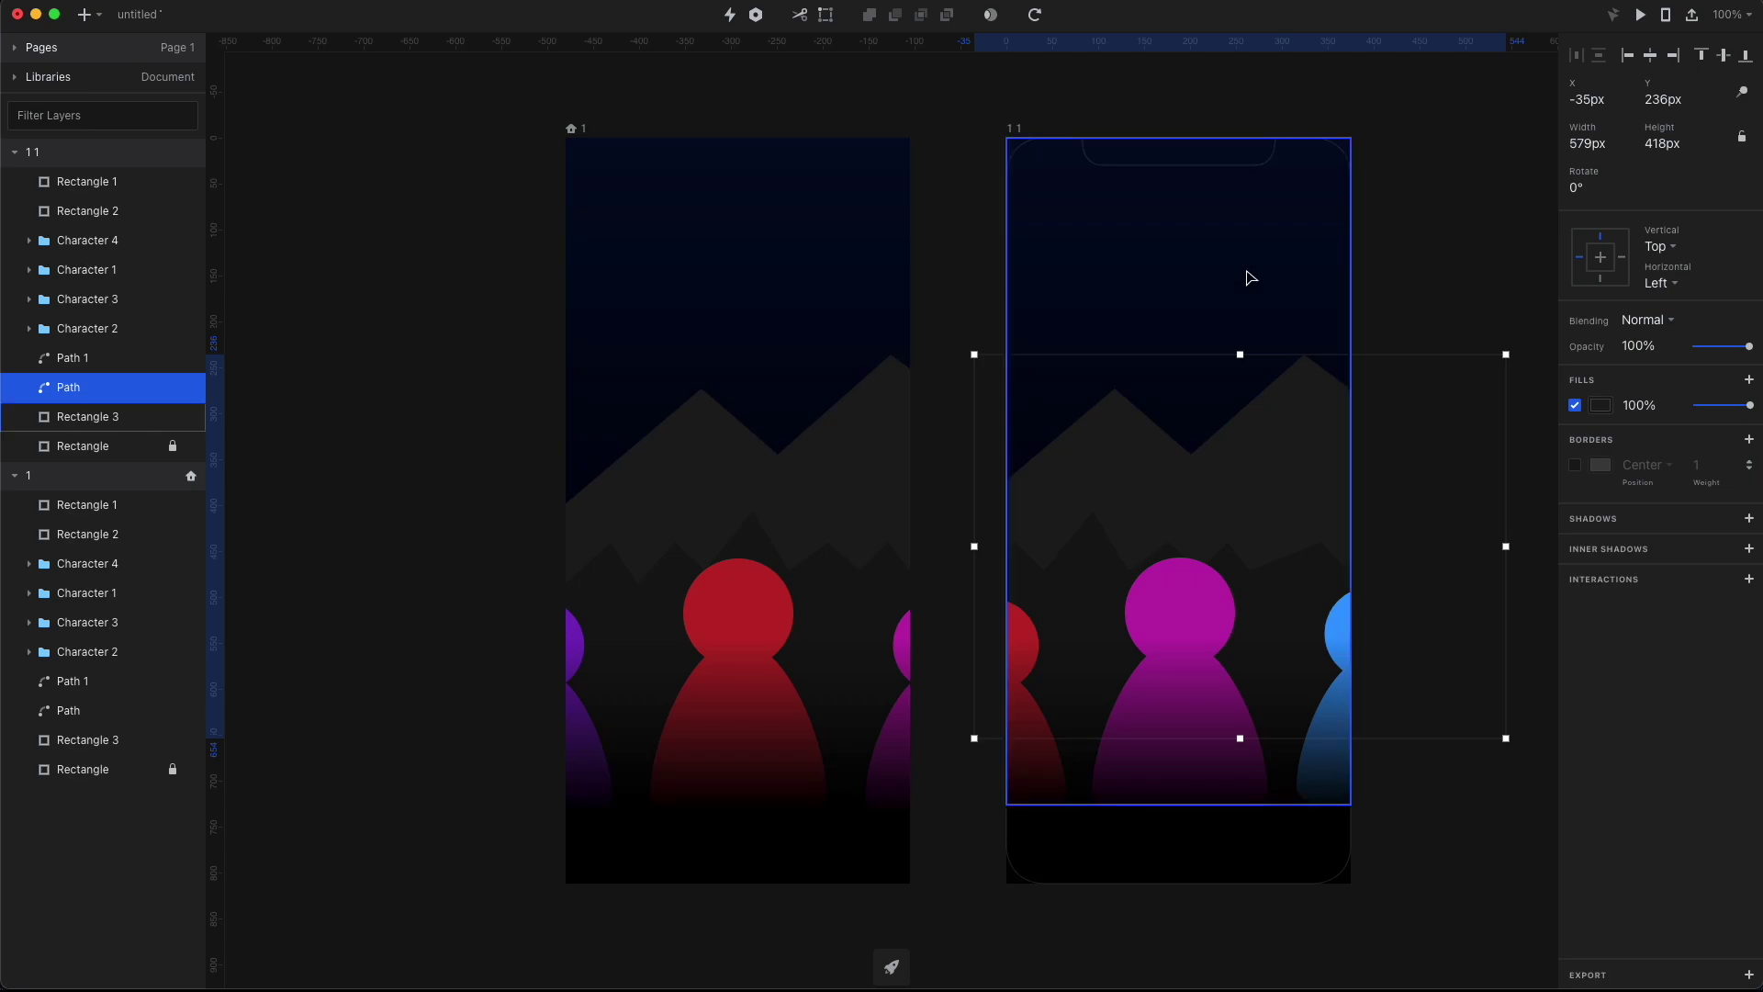
click(1231, 327)
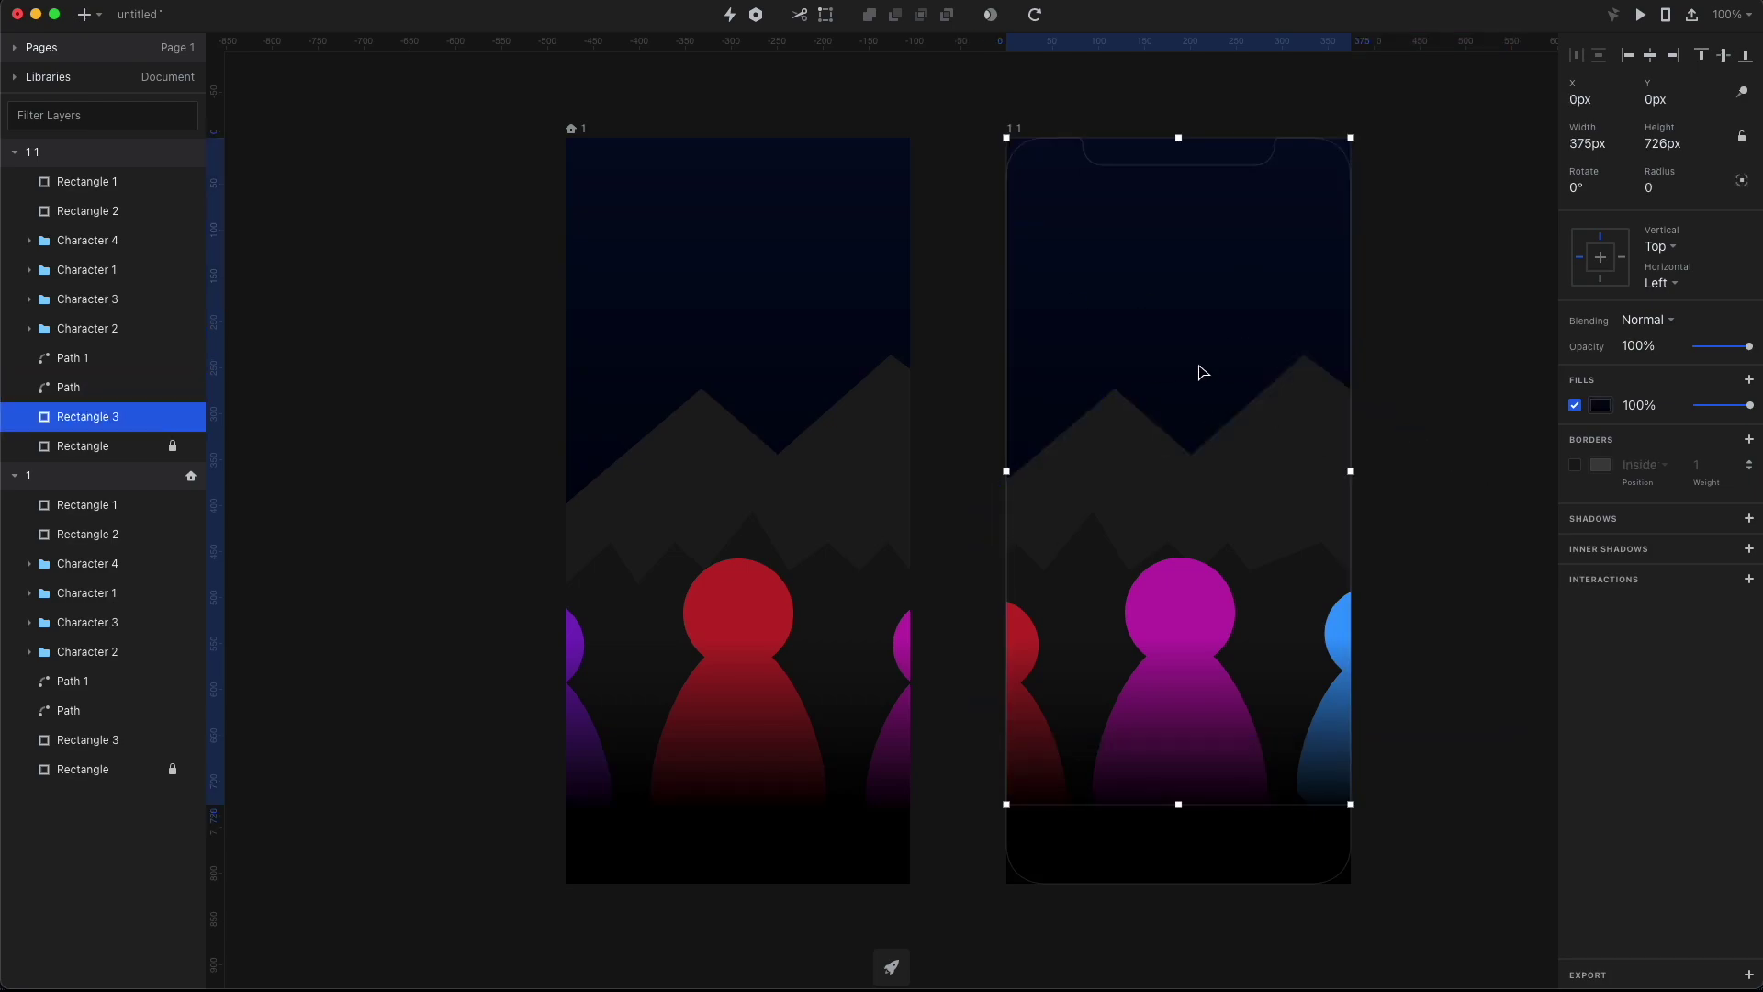
click(584, 134)
click(1750, 600)
click(1749, 599)
key(super+z)
key(super+z)
Step: Rename the duplicated artboard 2
double_click(1014, 128)
text(2)
key(Return)
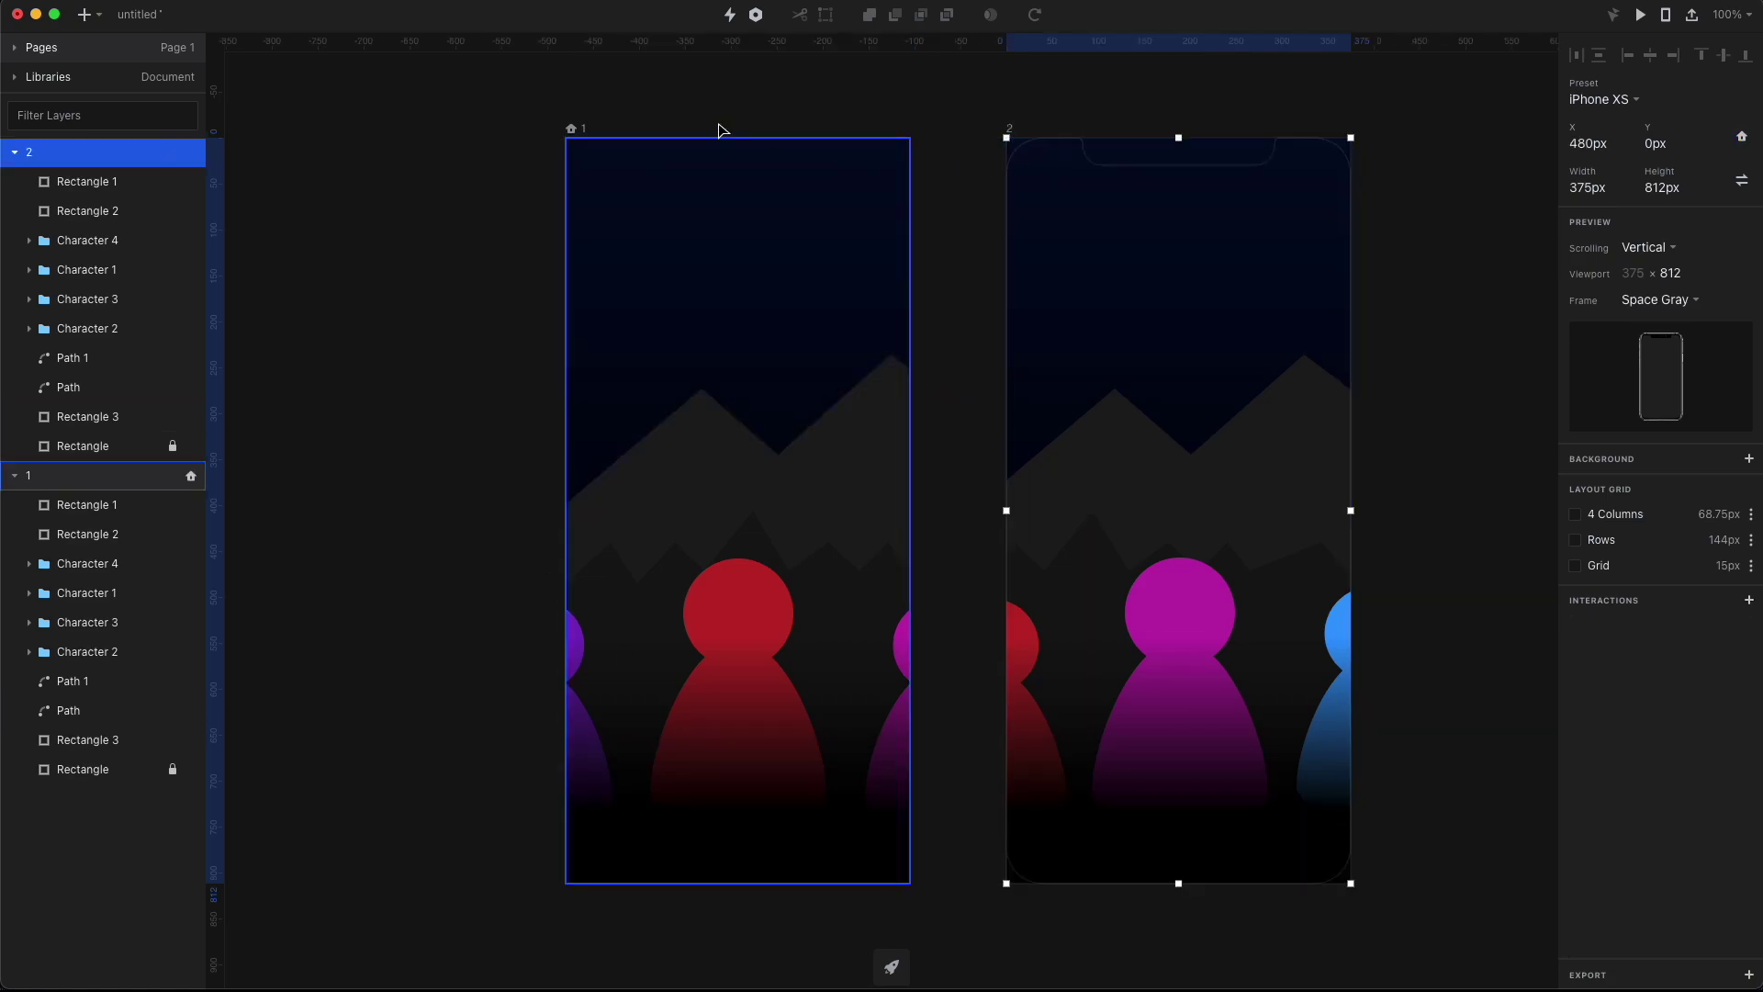
Step: Add an interaction with a Timer trigger to artboard 1
click(584, 129)
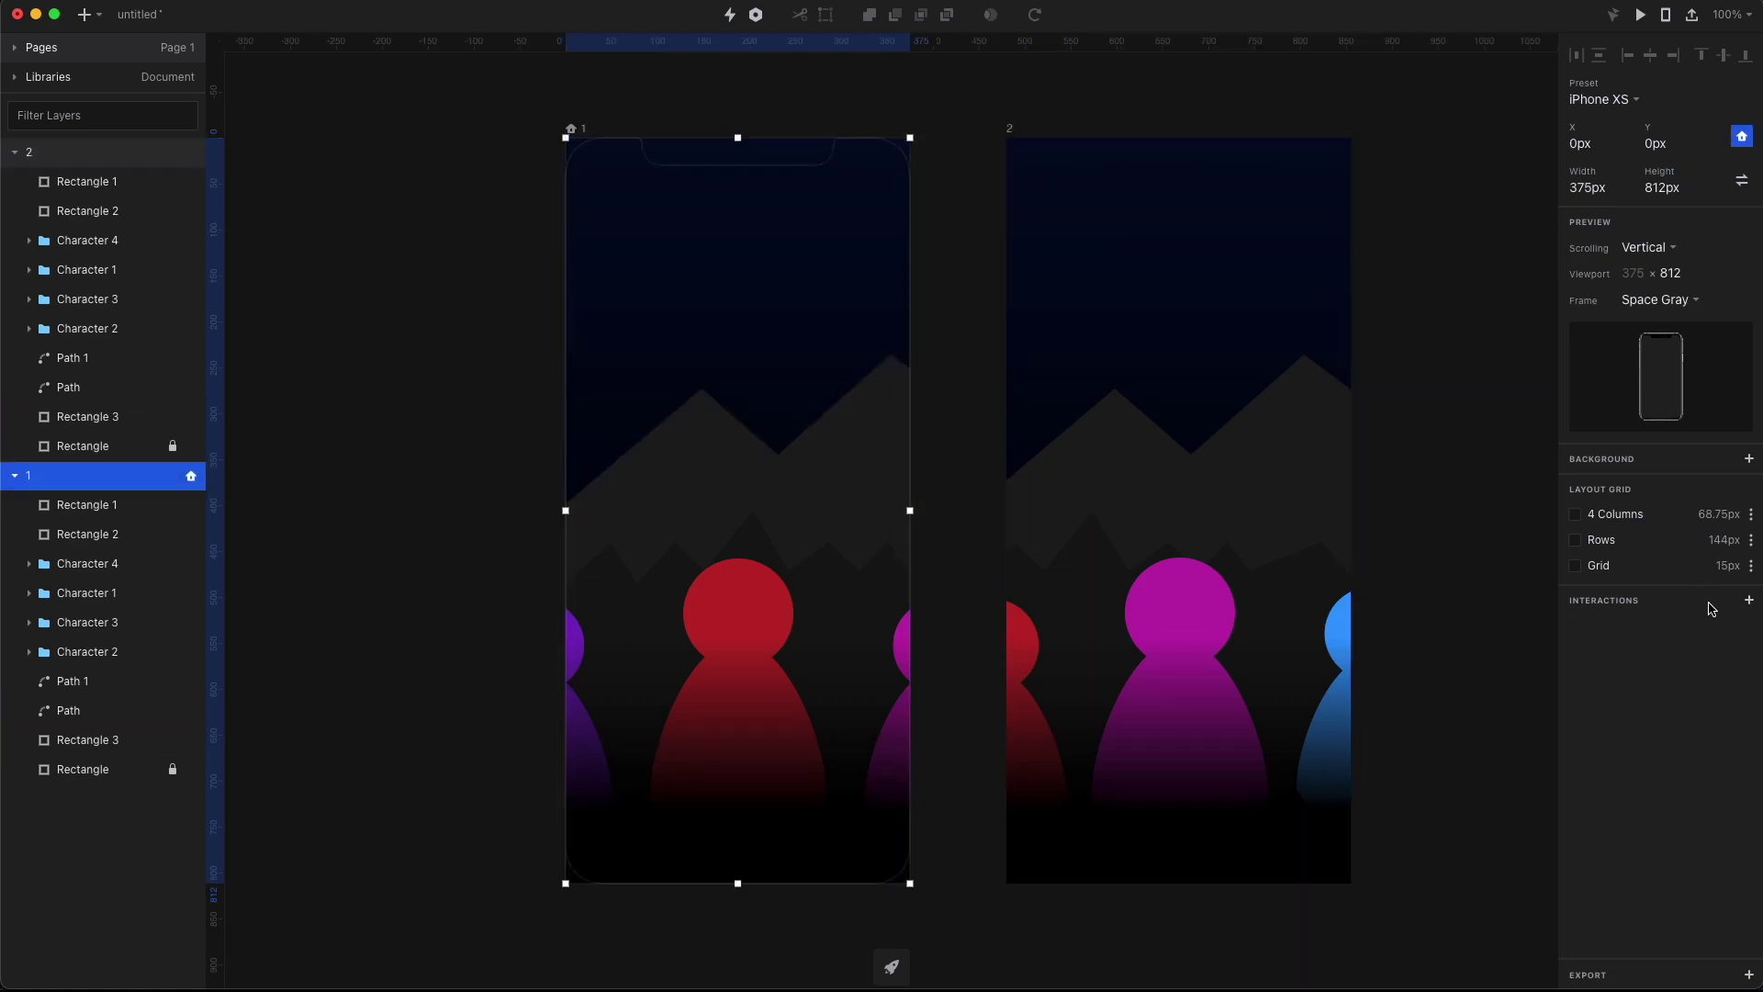
click(1750, 600)
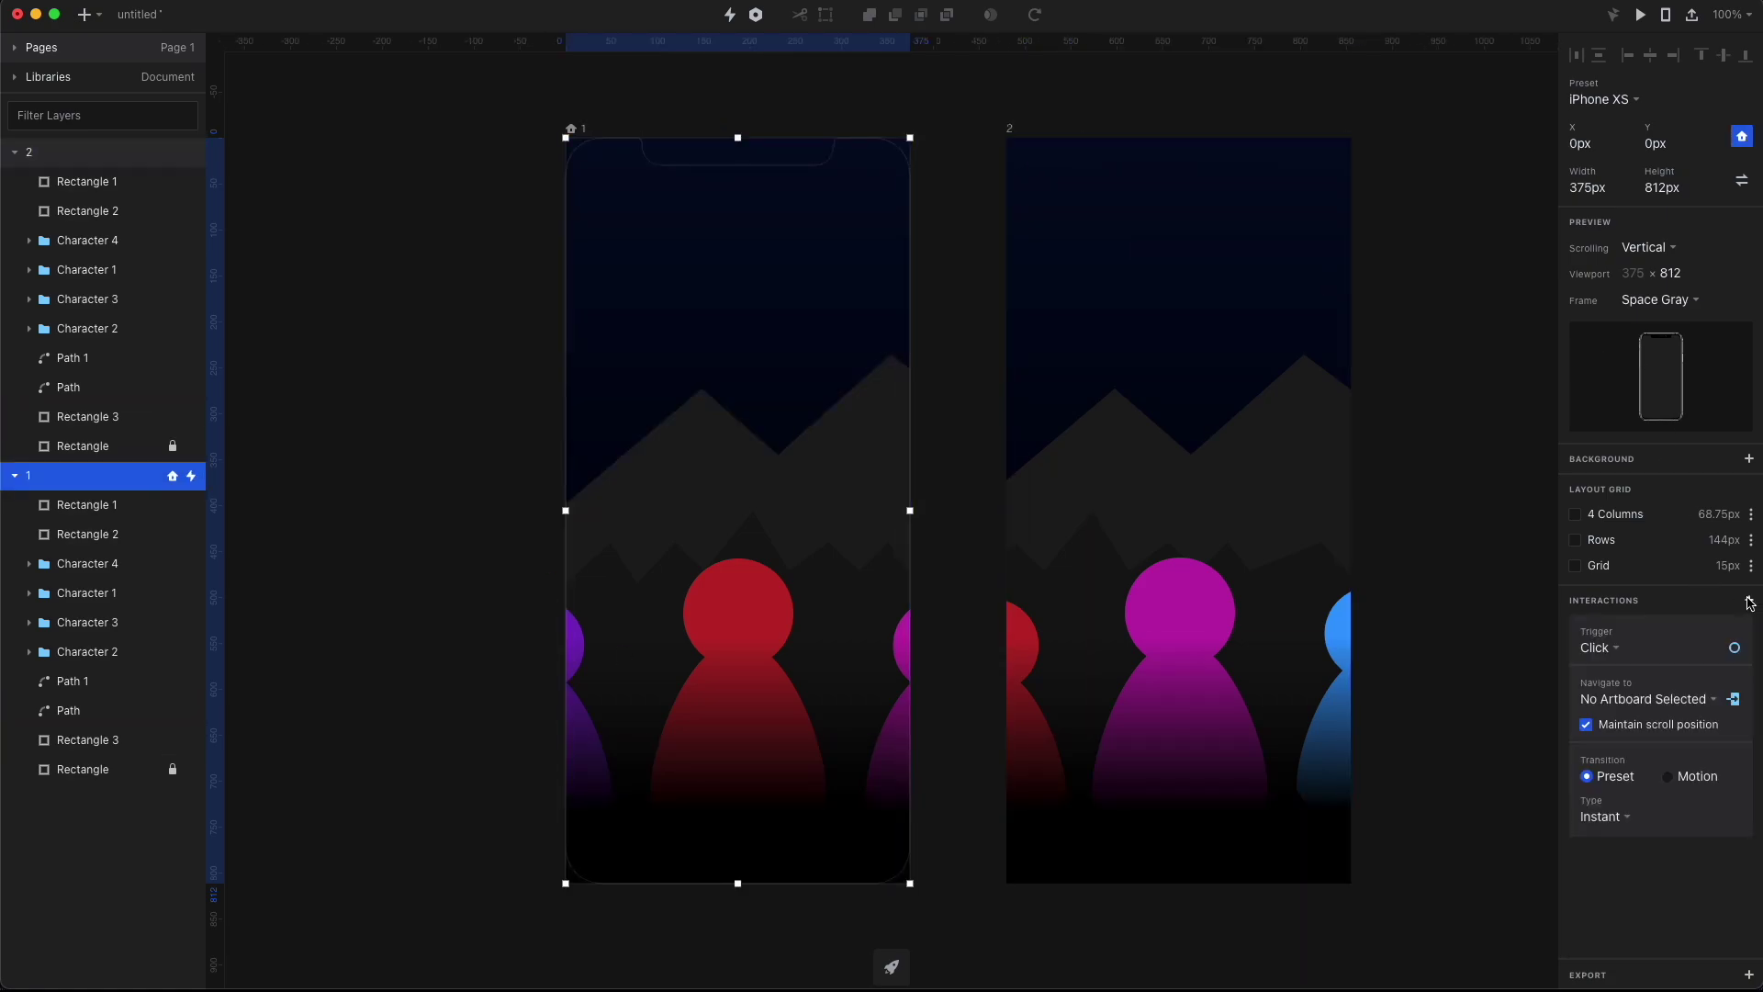
click(1616, 649)
click(1730, 637)
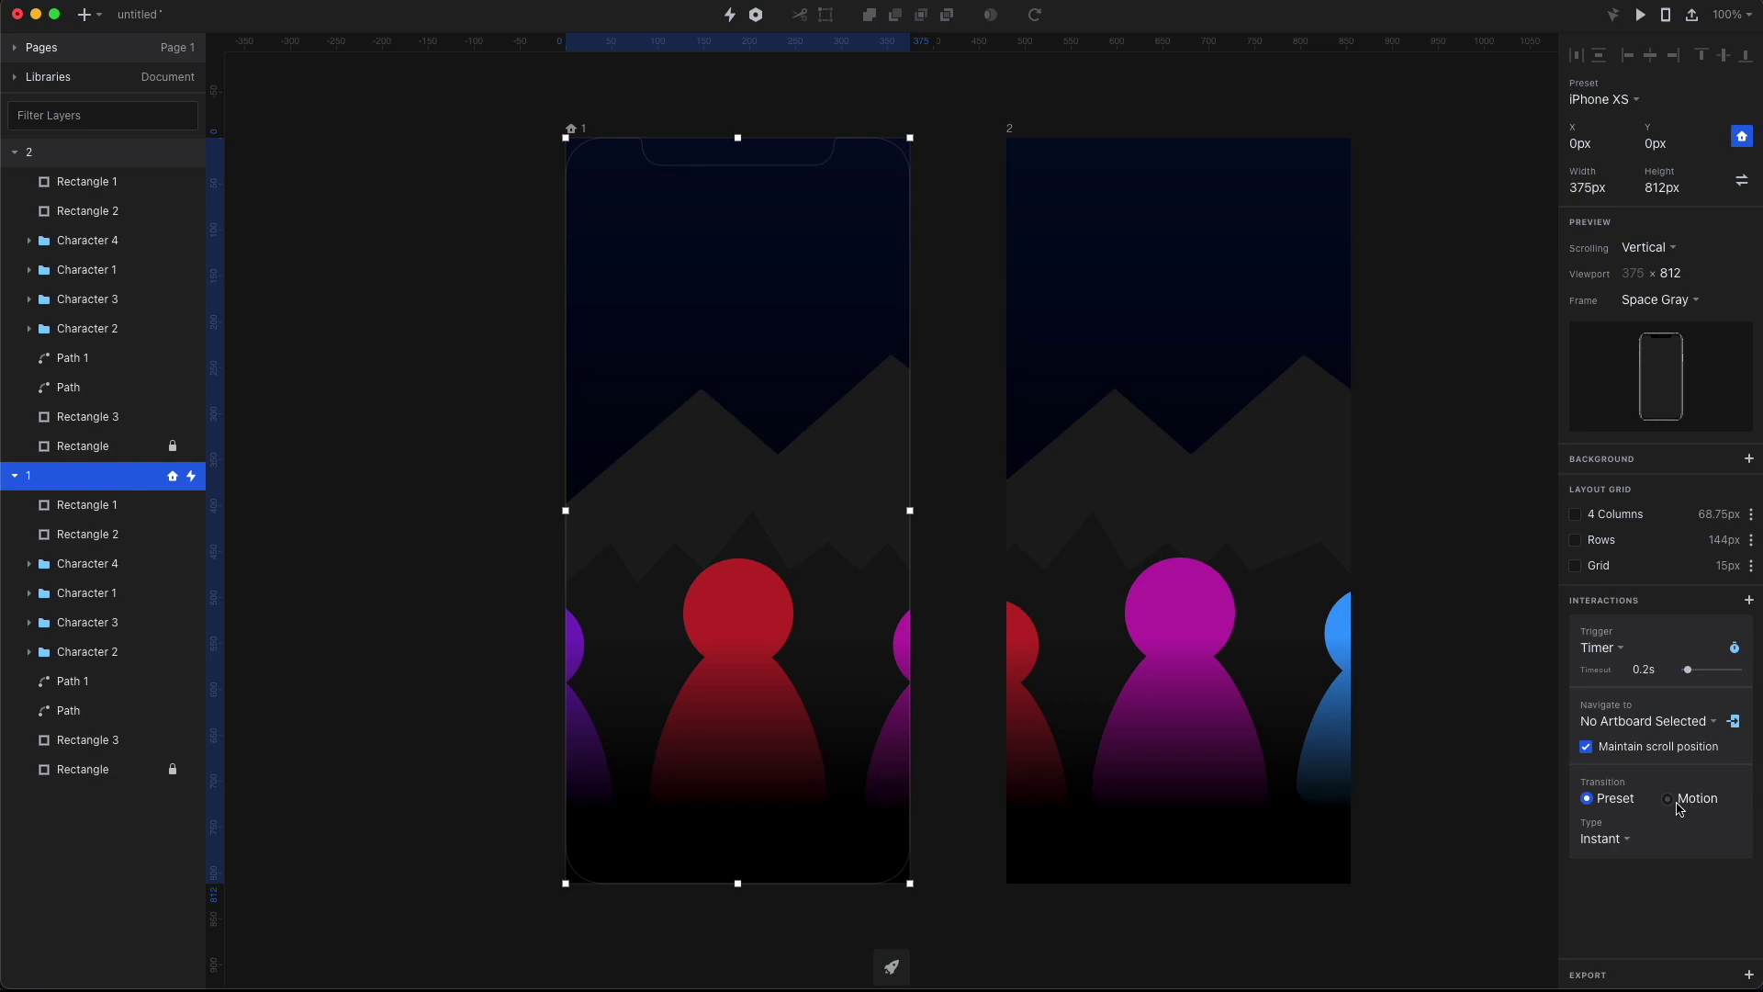
Step: Make artboard 1's timer interaction navigate to artboard 2 with a Motion transition lasting 3 s
click(1668, 799)
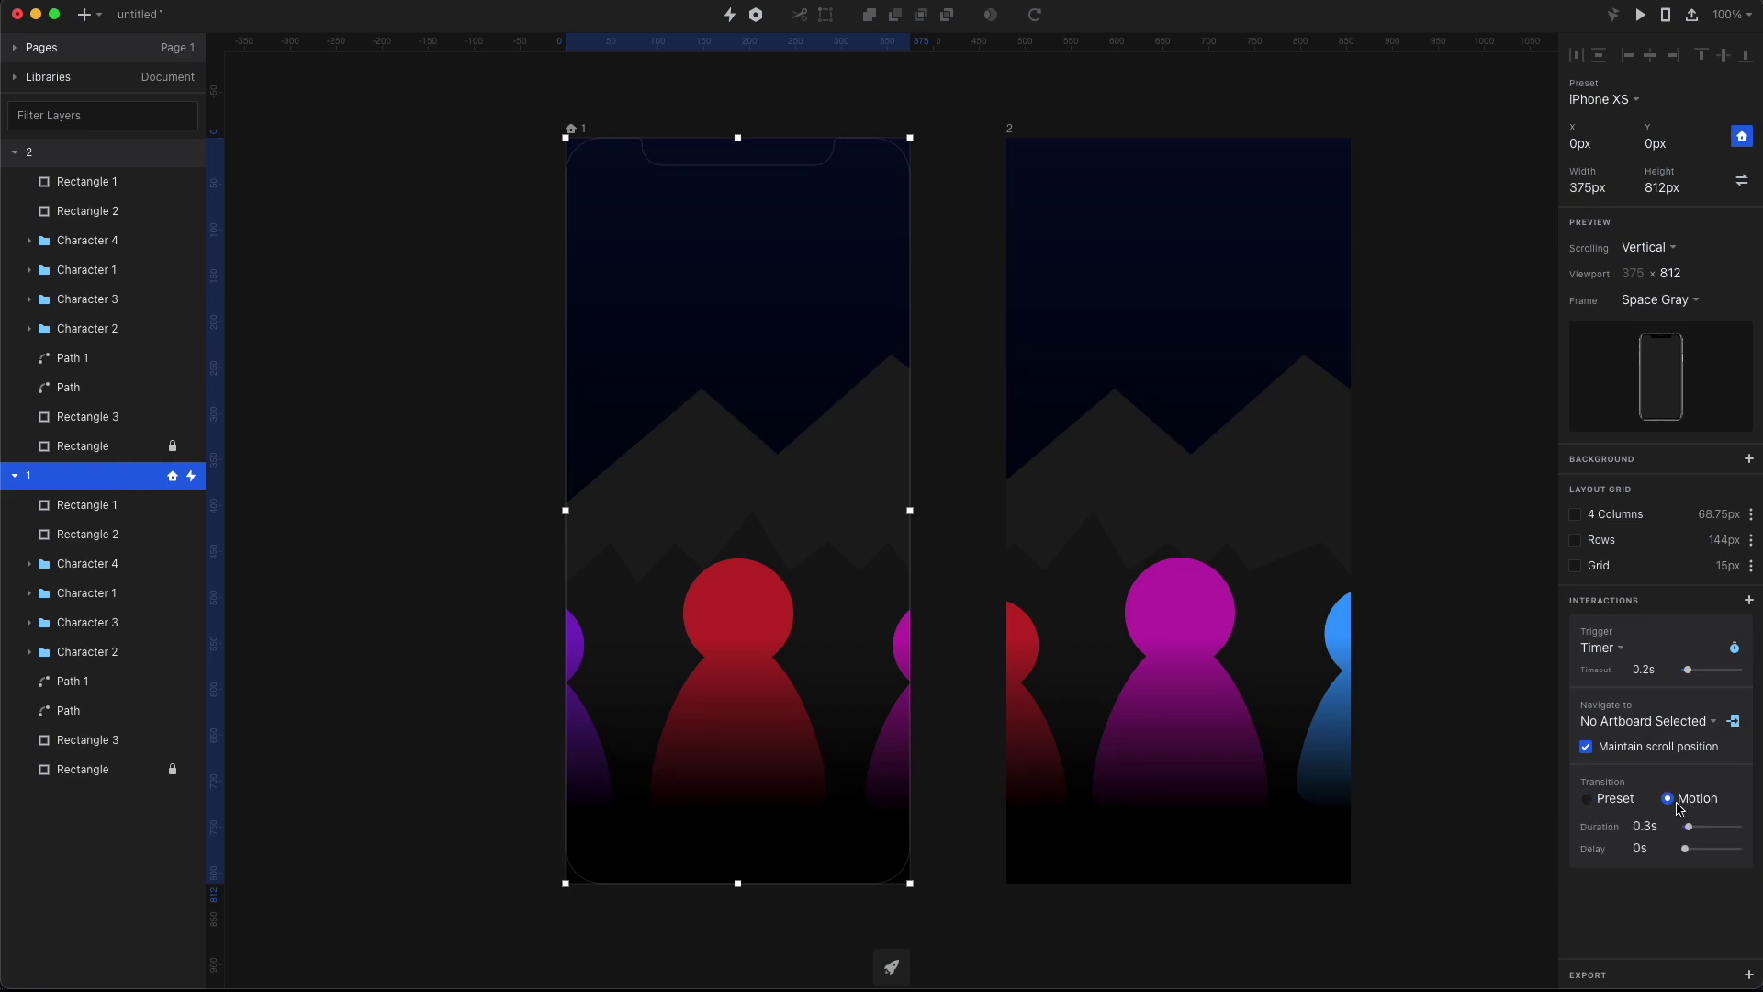
click(1690, 723)
click(1653, 718)
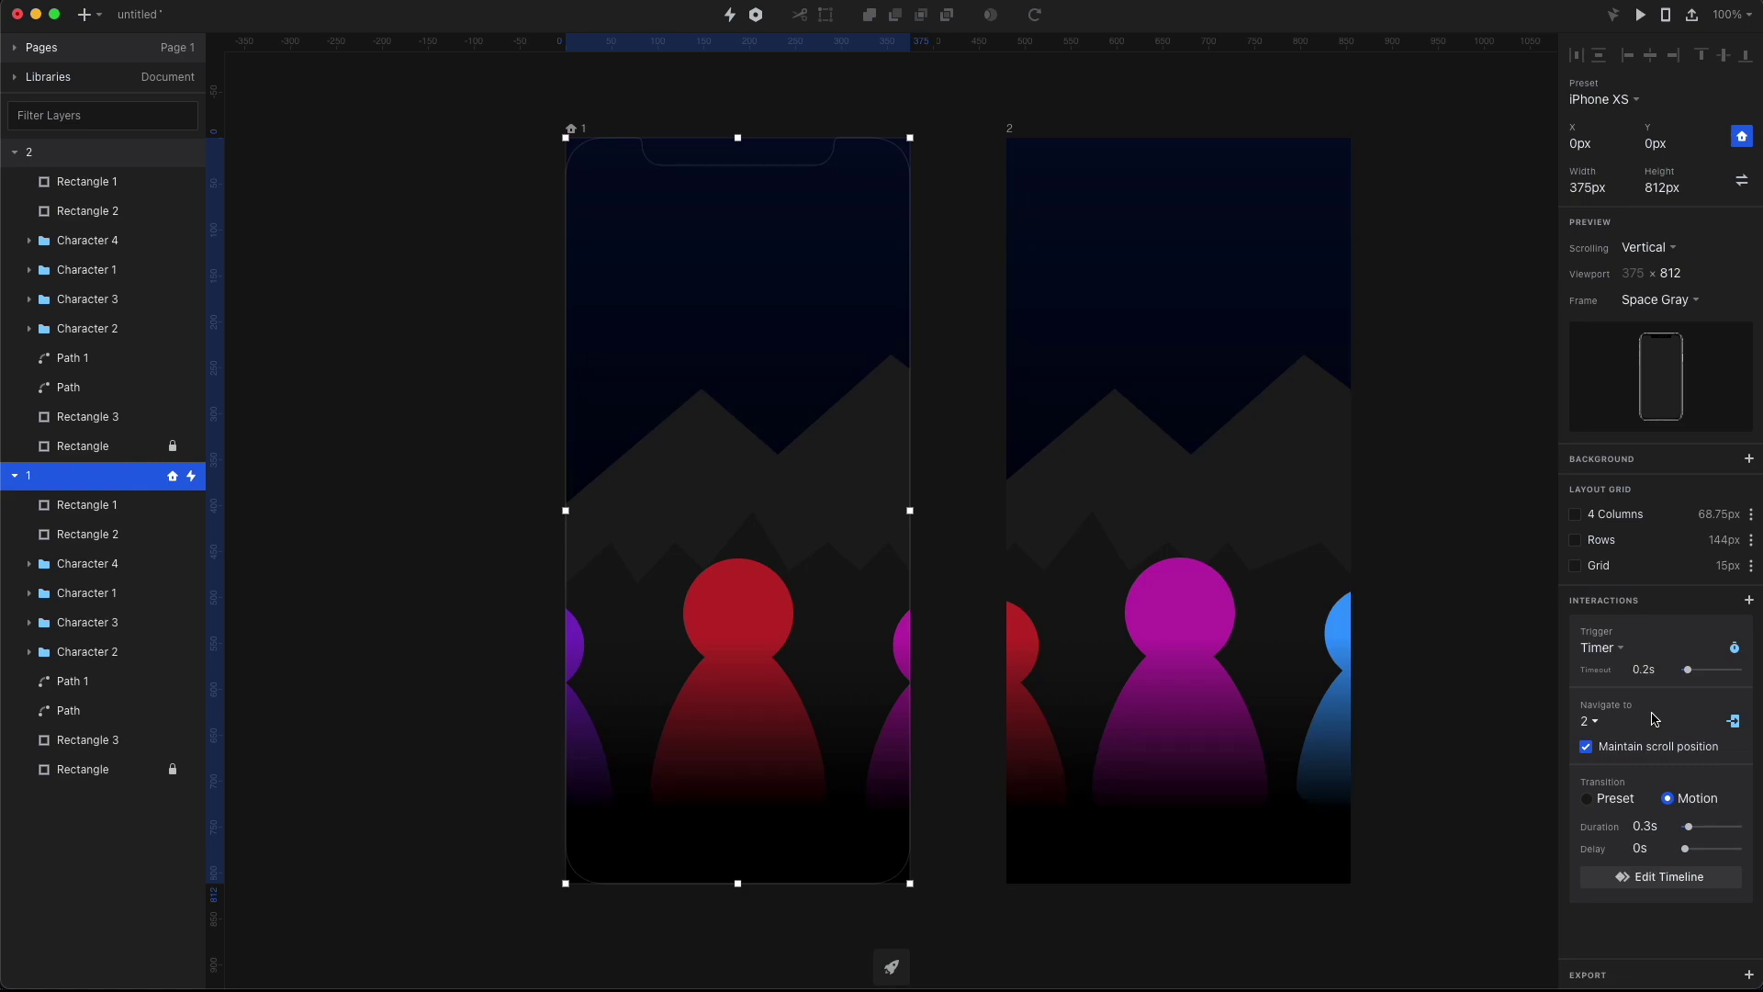
click(1652, 826)
key(Return)
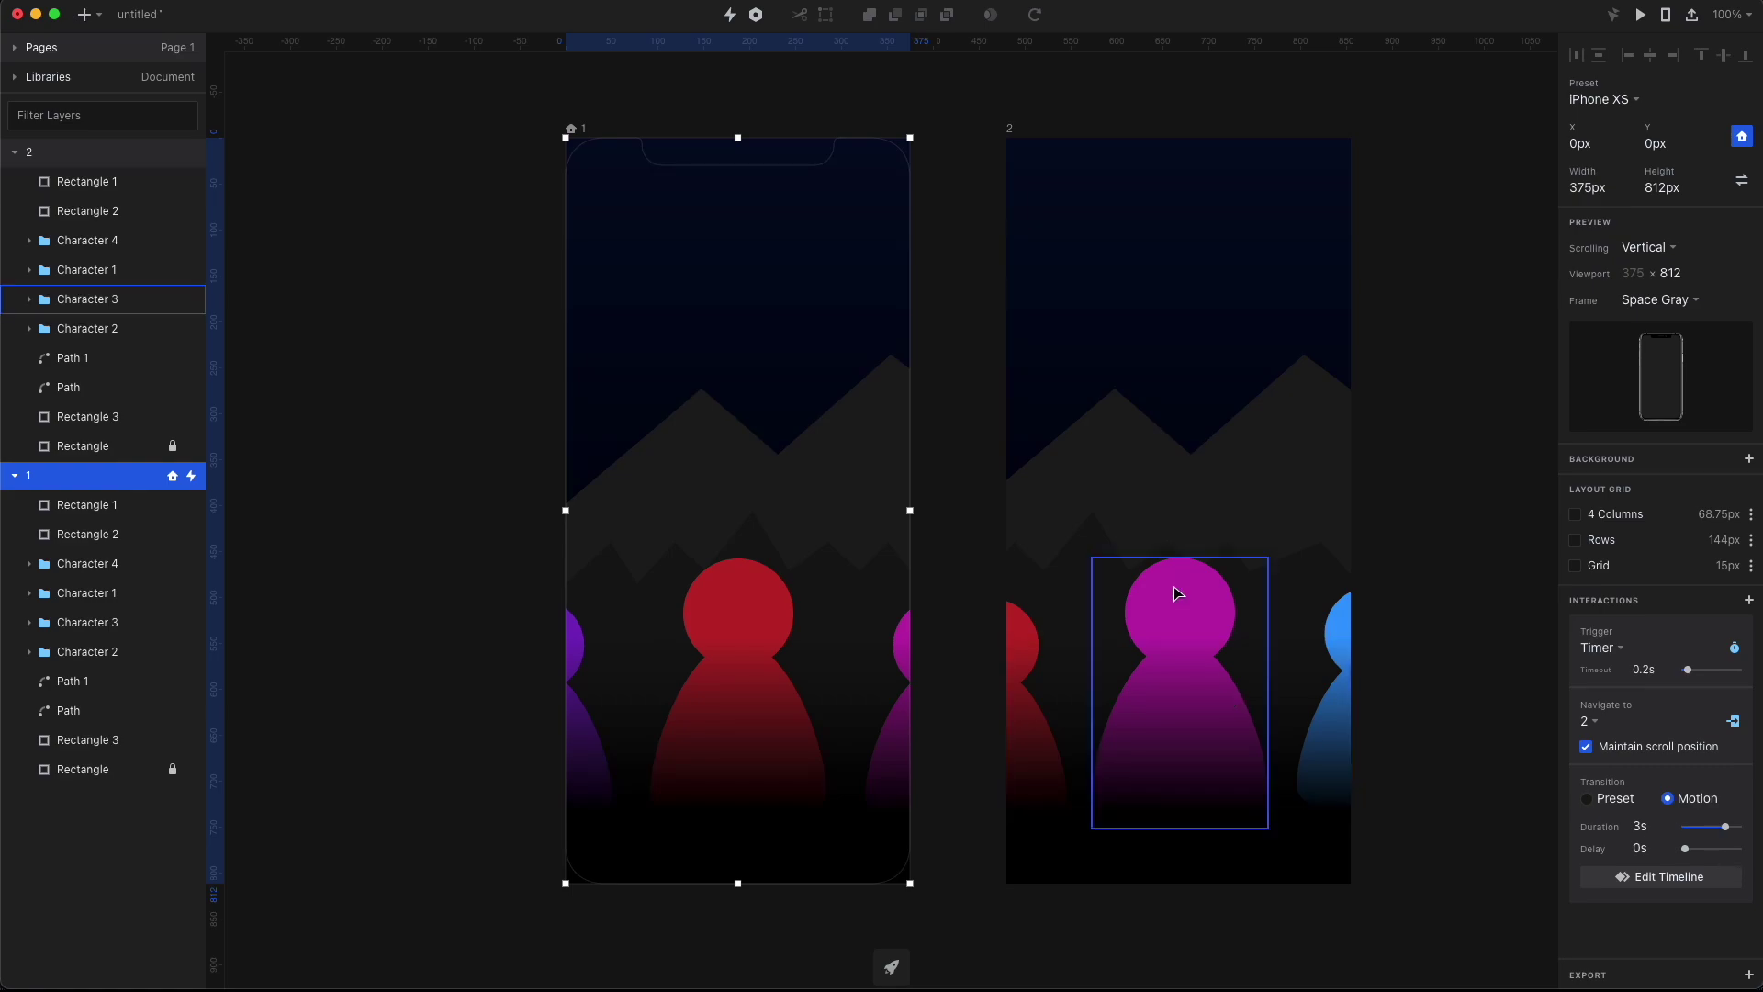
Step: Give artboard 2 a Timer interaction navigating to artboard 1 with a 3 s Motion transition, and preview the prototype
click(1009, 132)
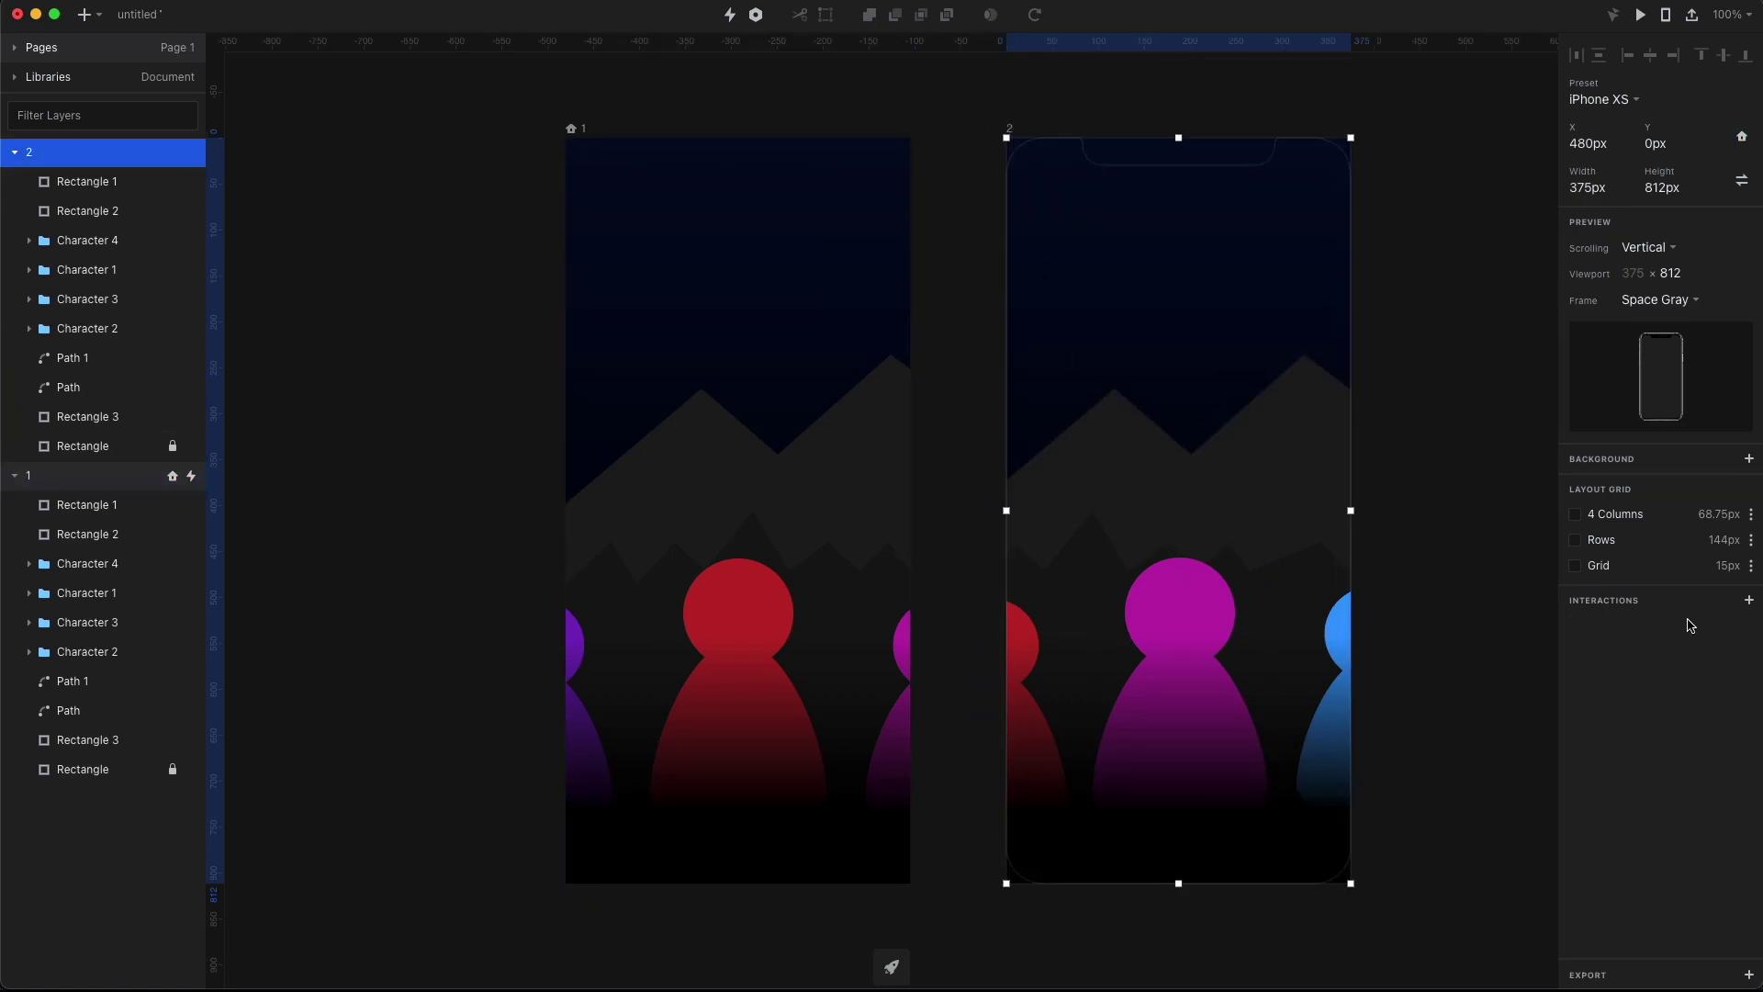
click(1750, 601)
click(1611, 655)
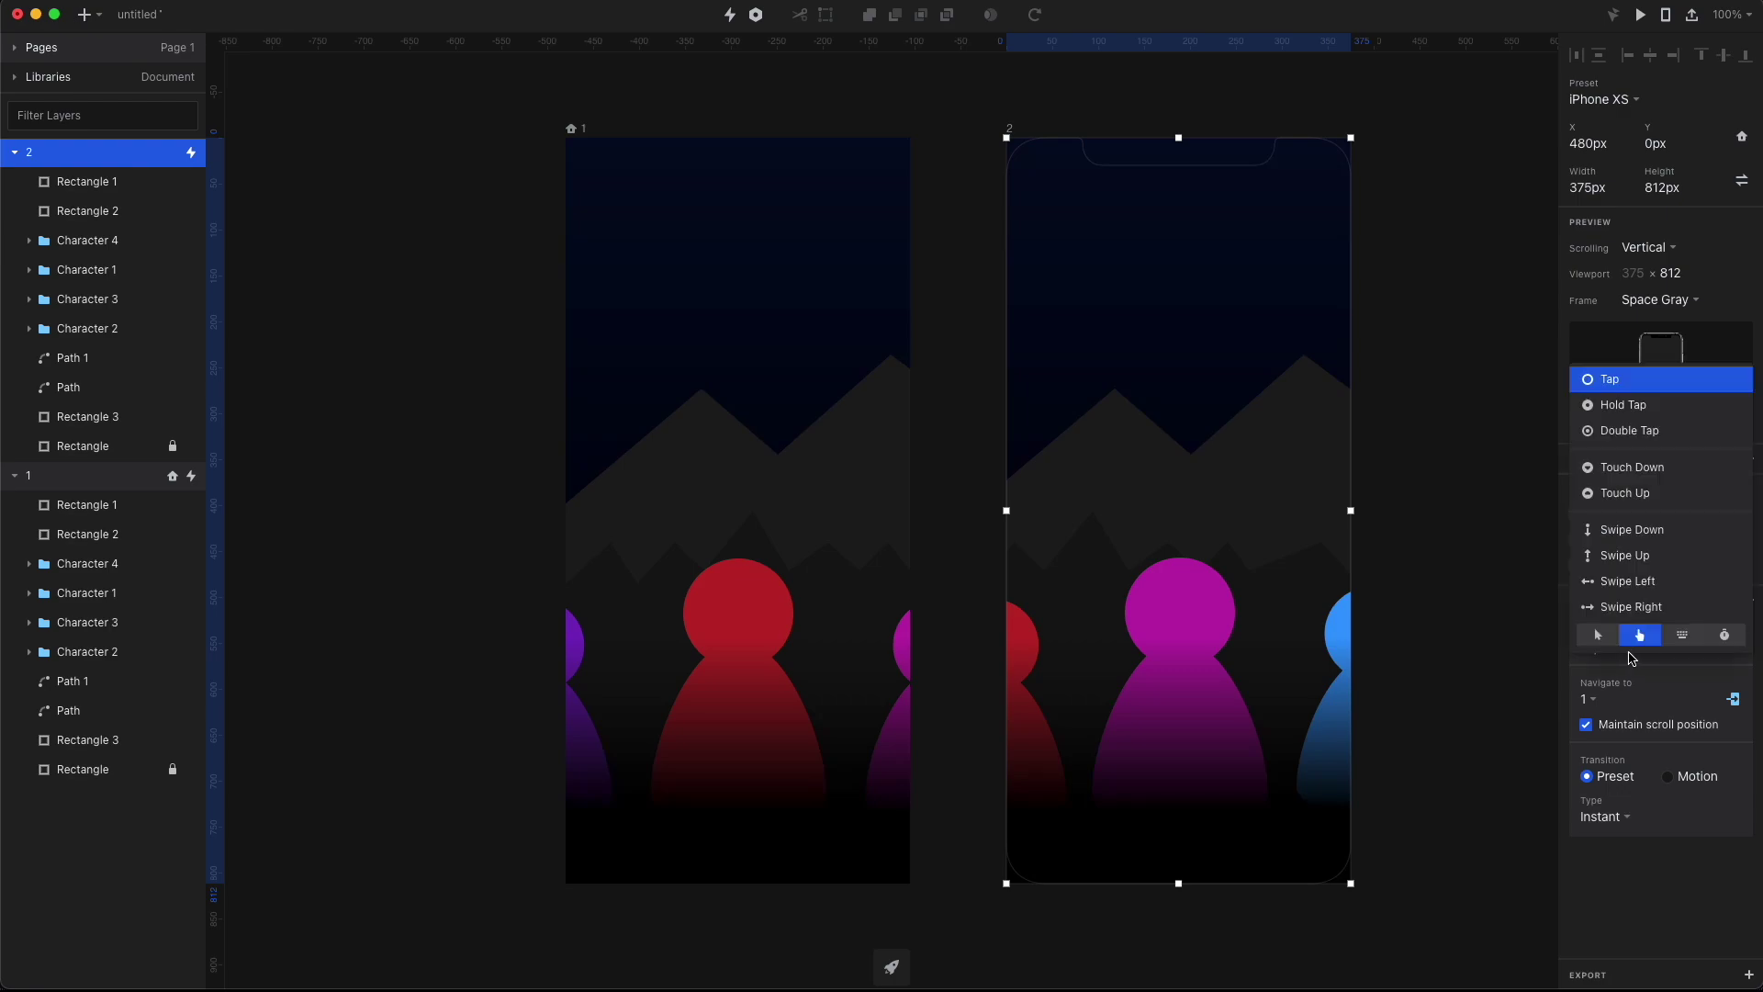
click(1725, 637)
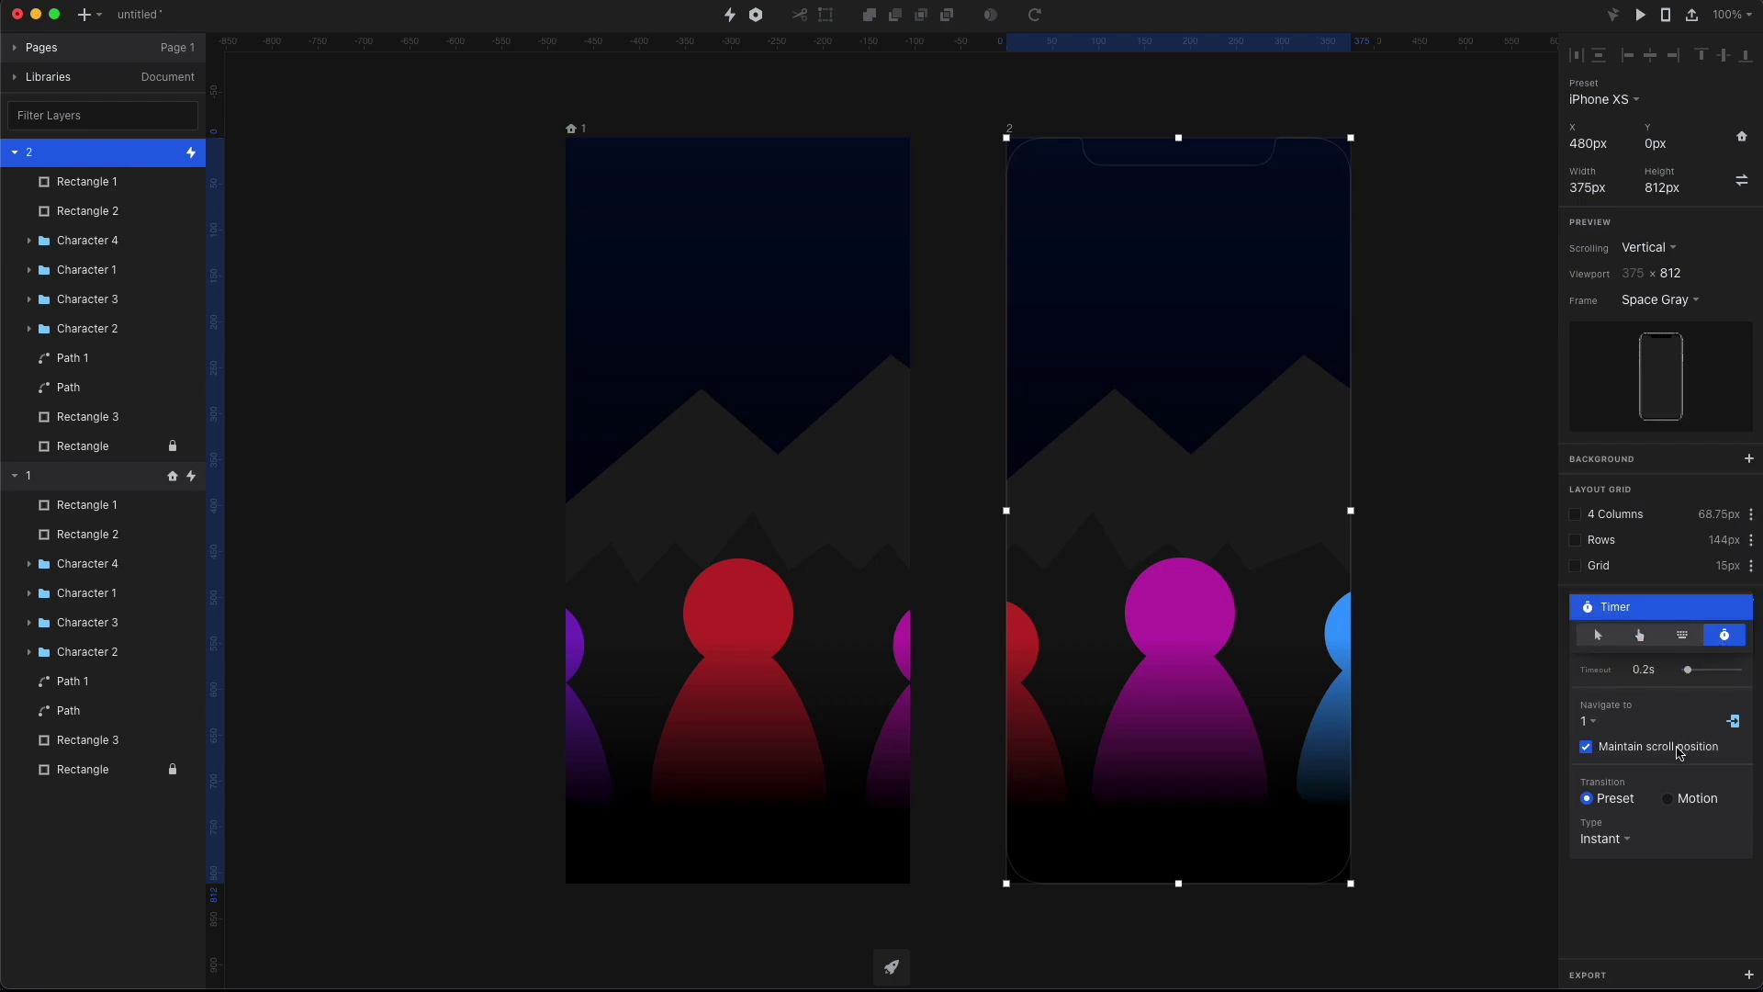
click(1688, 801)
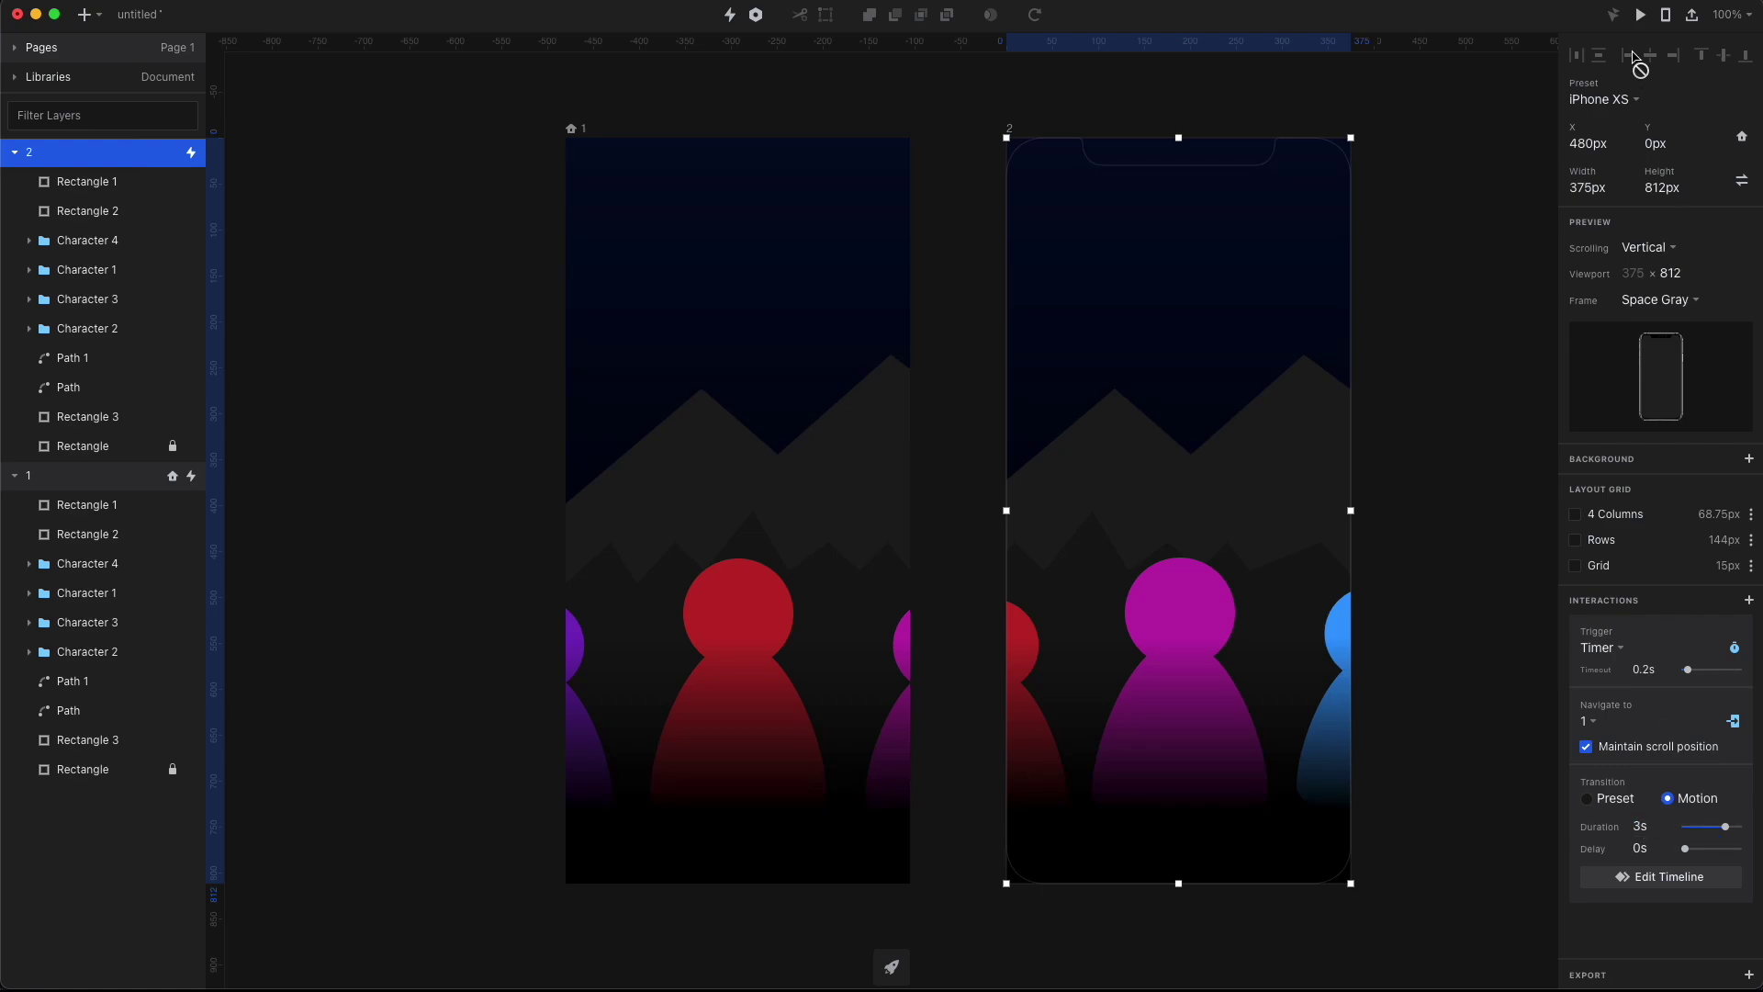
click(1640, 14)
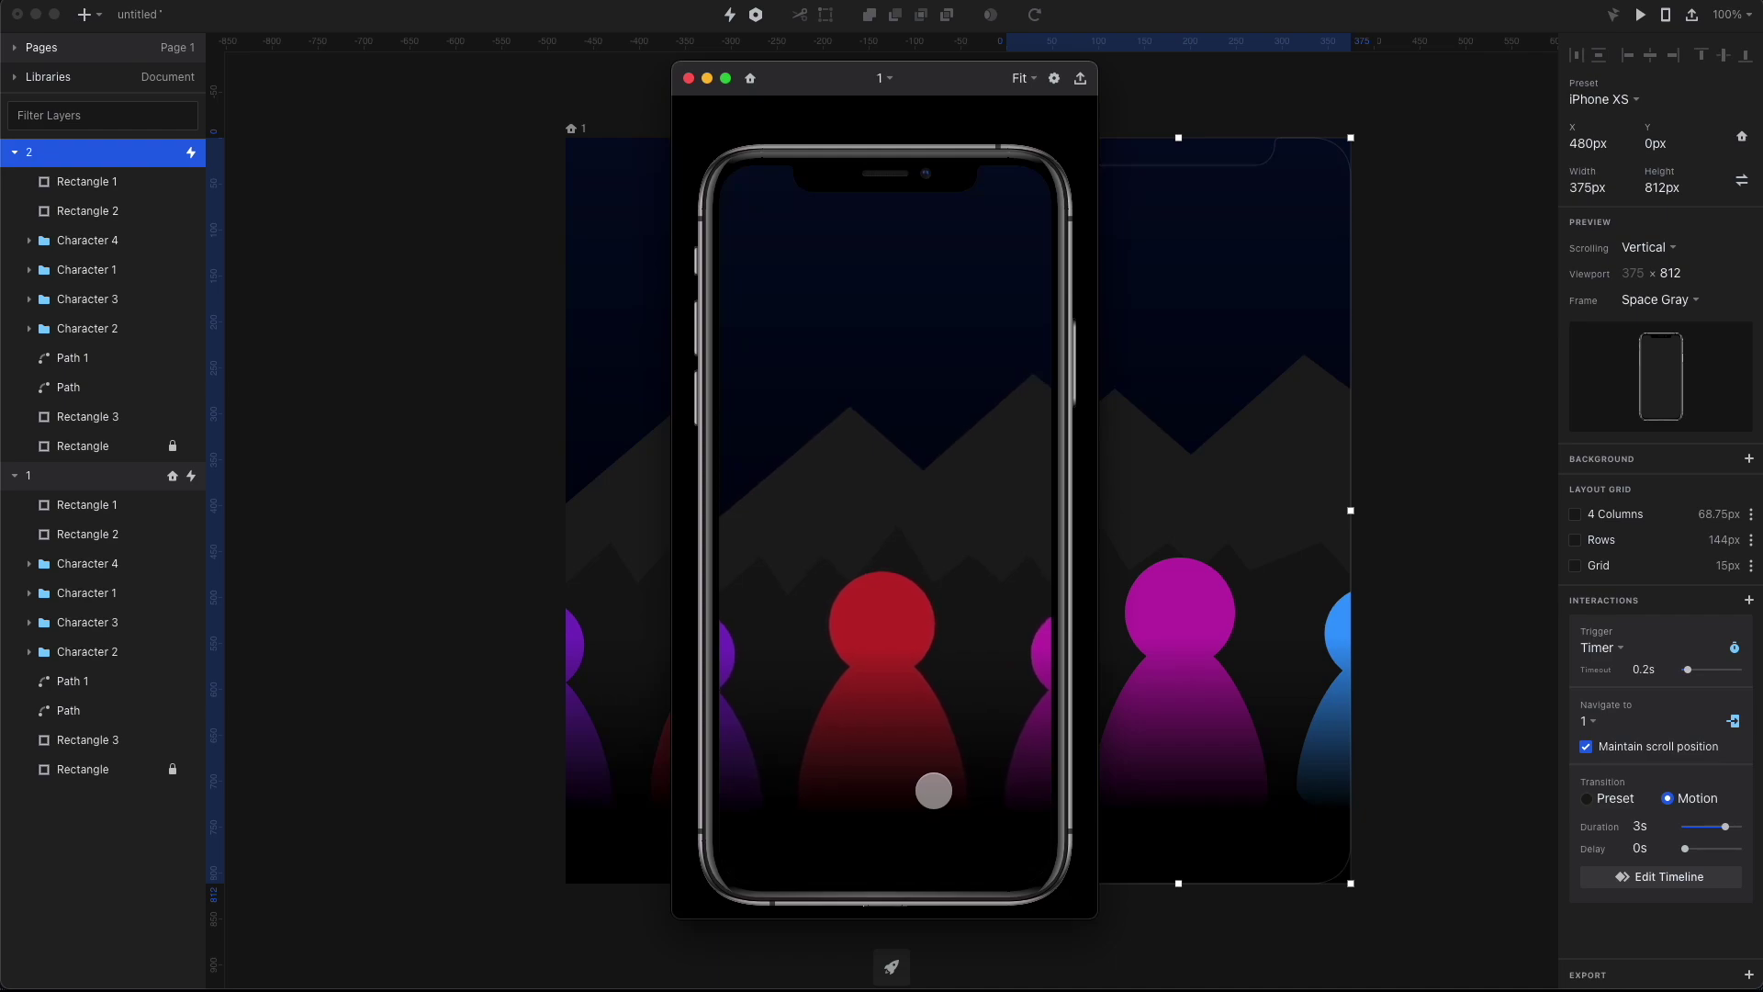
key(Escape)
Step: Paste the 2 plan dym and Góry w tle images into artboard 1 above its mountain paths and move them down to the artboard's top edge
click(439, 661)
click(824, 606)
key(super+v)
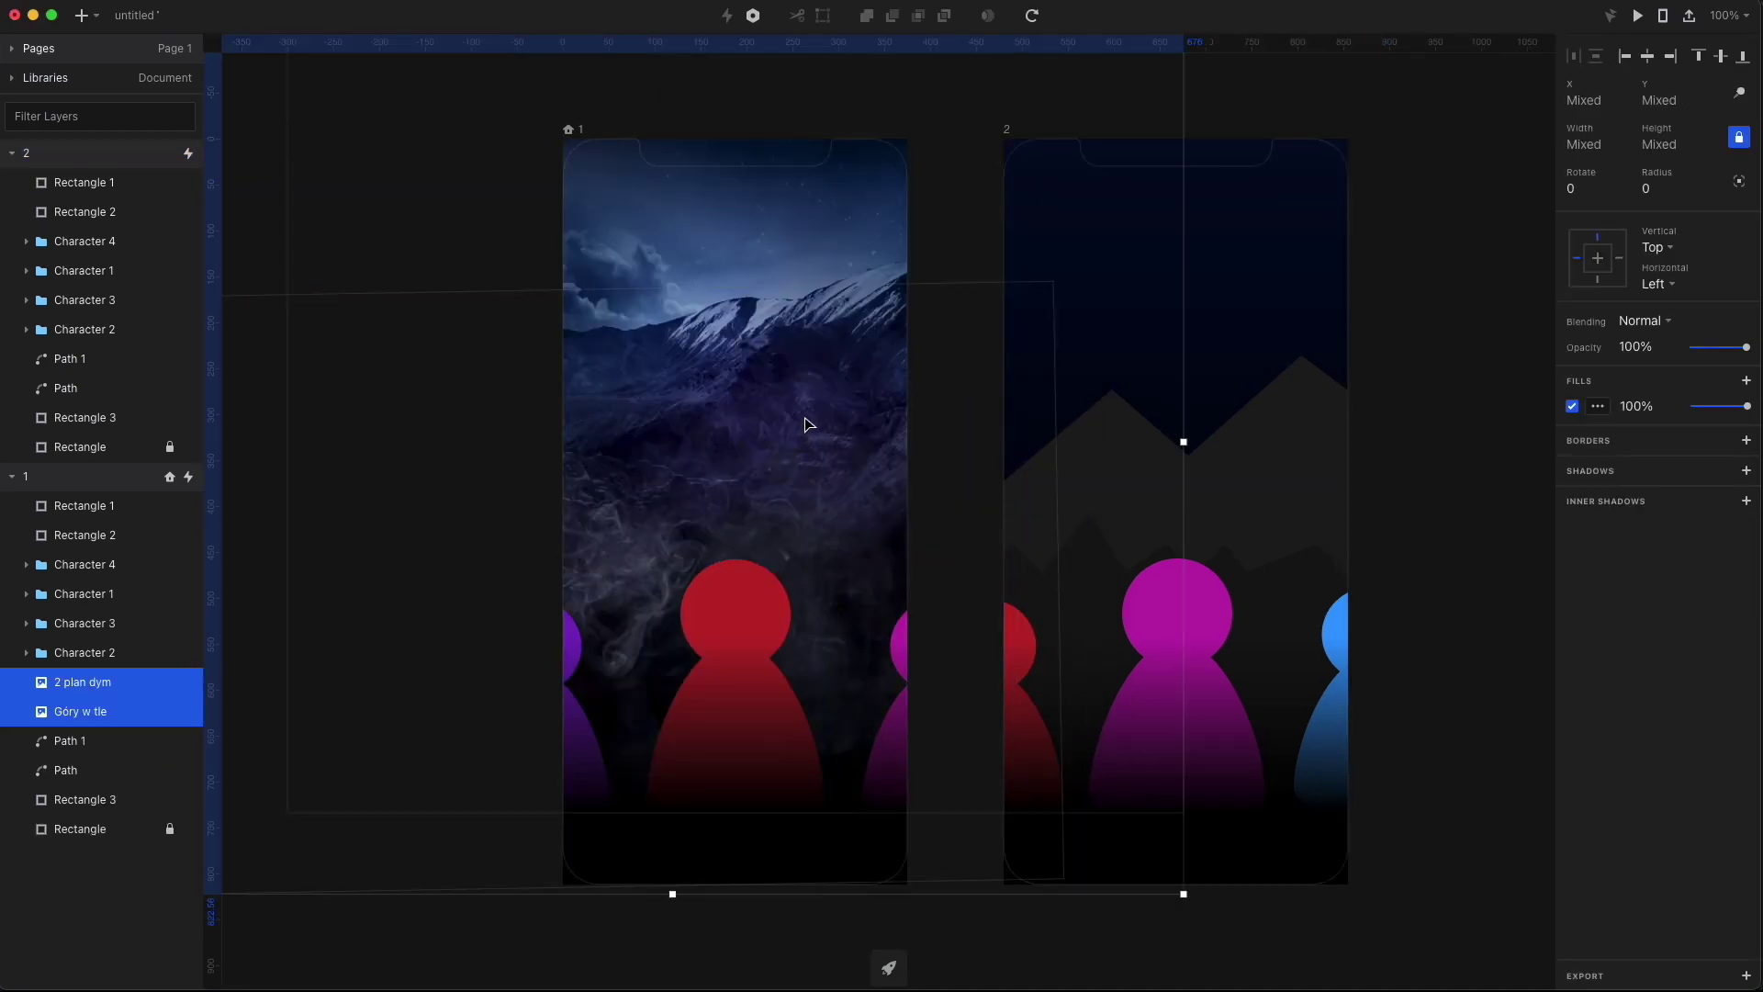
mouse_move(824, 551)
mouse_down()
mouse_move(820, 573)
mouse_move(827, 548)
mouse_up()
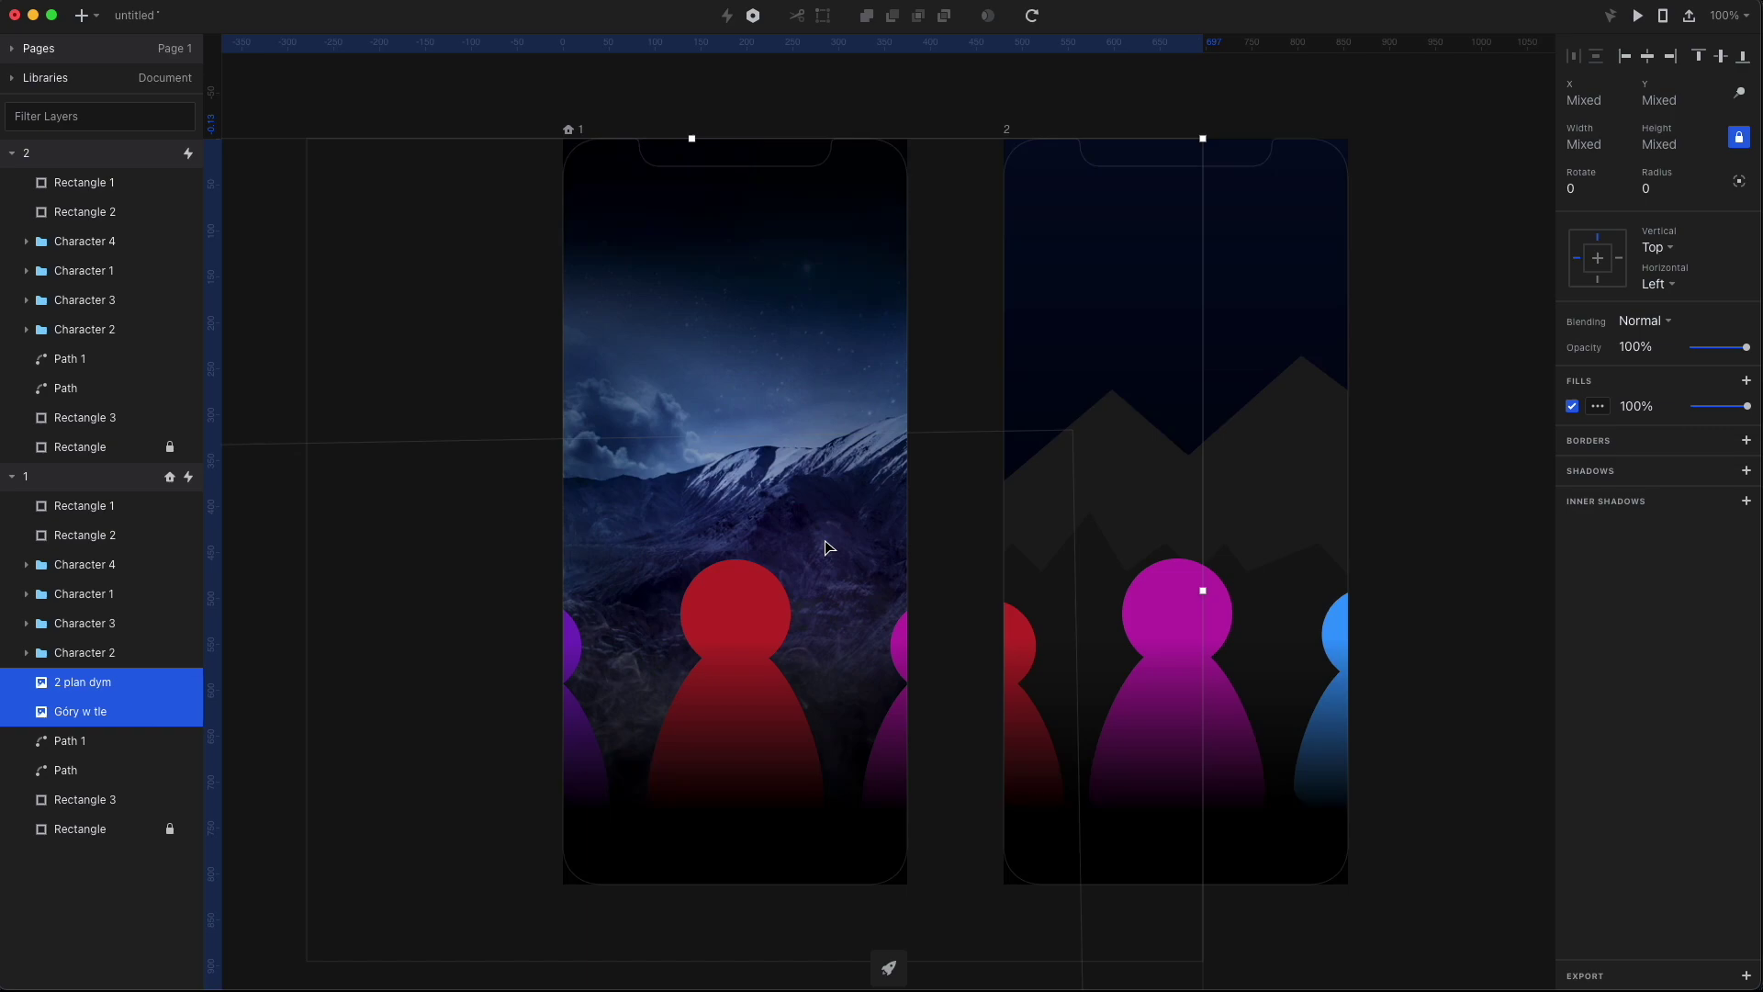
Step: Paste the same two background images into artboard 2, shift them left and order them above Path 1
click(1260, 517)
key(super+v)
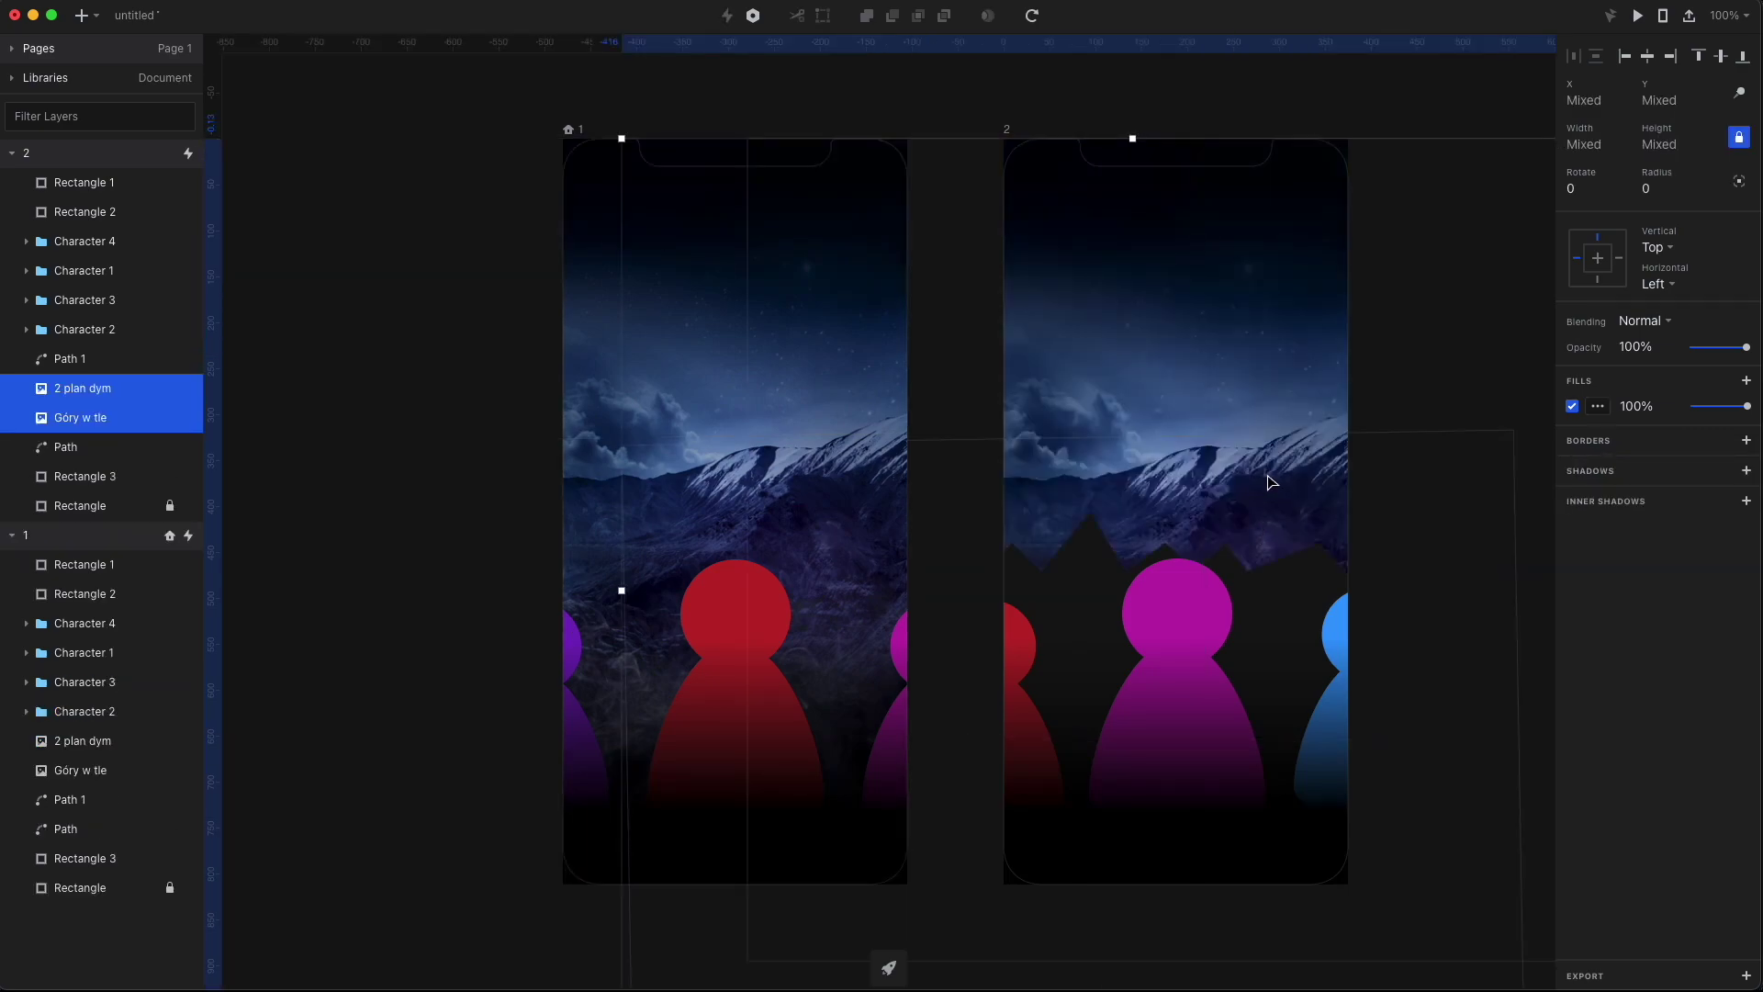
drag(1272, 483, 1221, 481)
drag(75, 388, 81, 357)
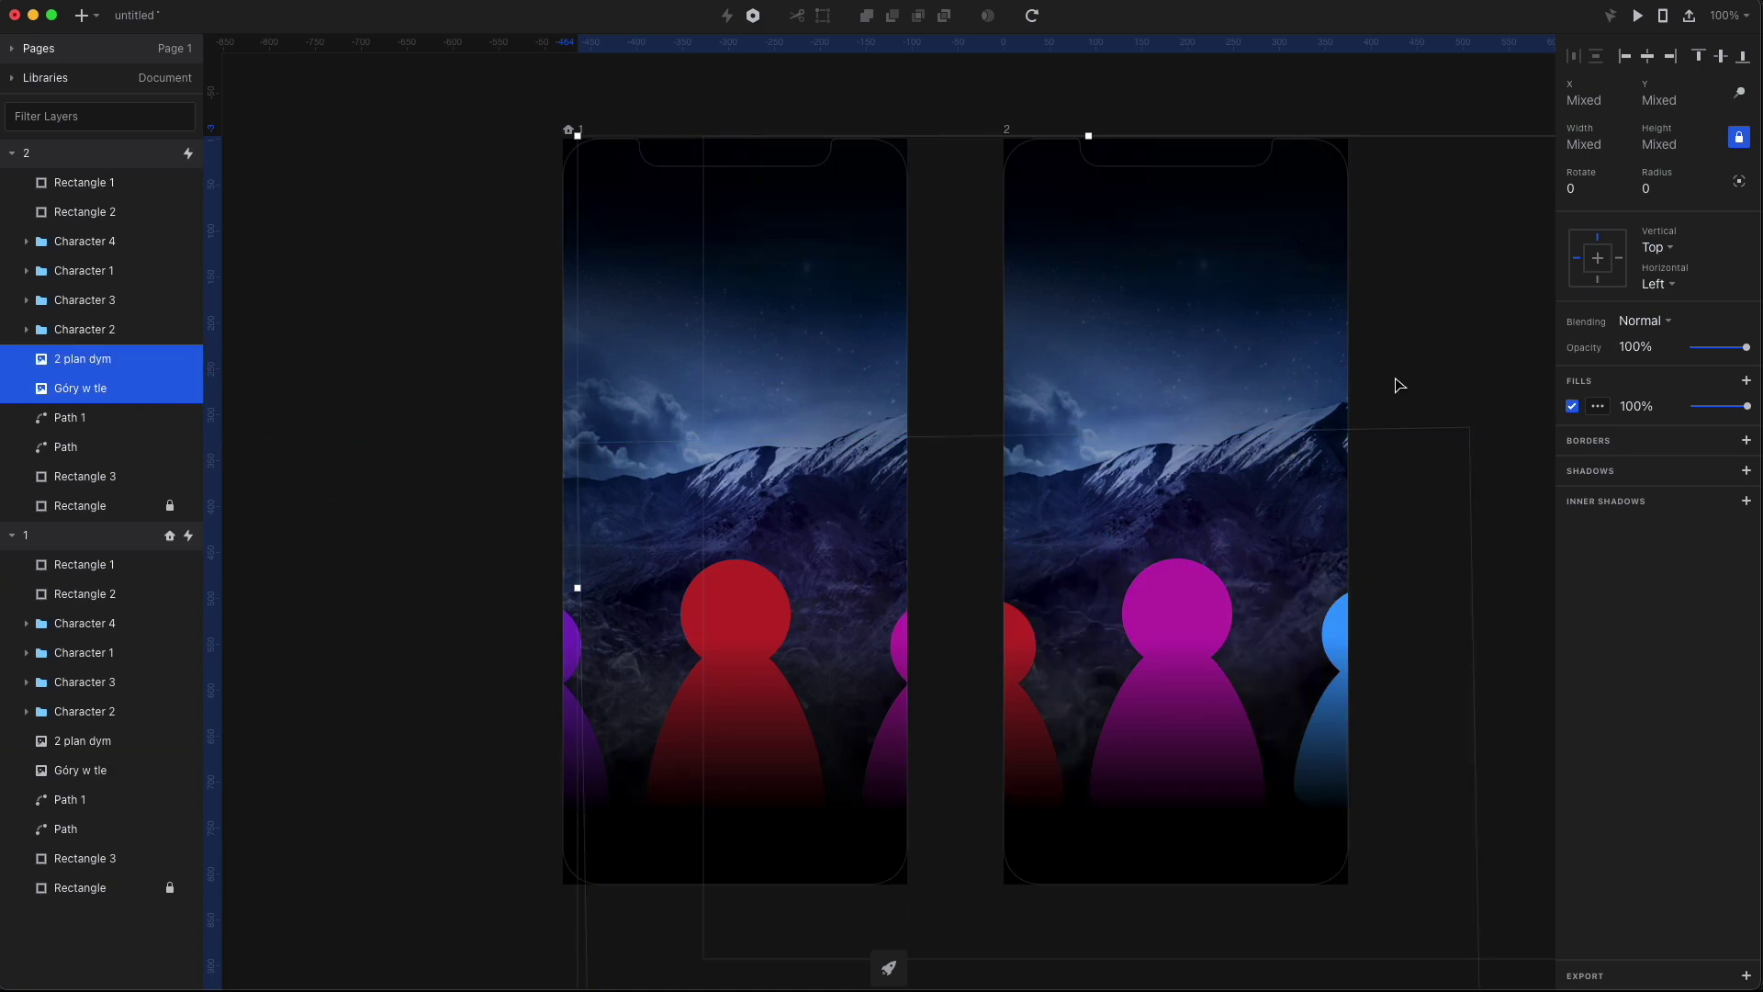
Step: Set the Y position of the Góry w tle image to 0 px in both artboards
click(823, 374)
click(726, 383)
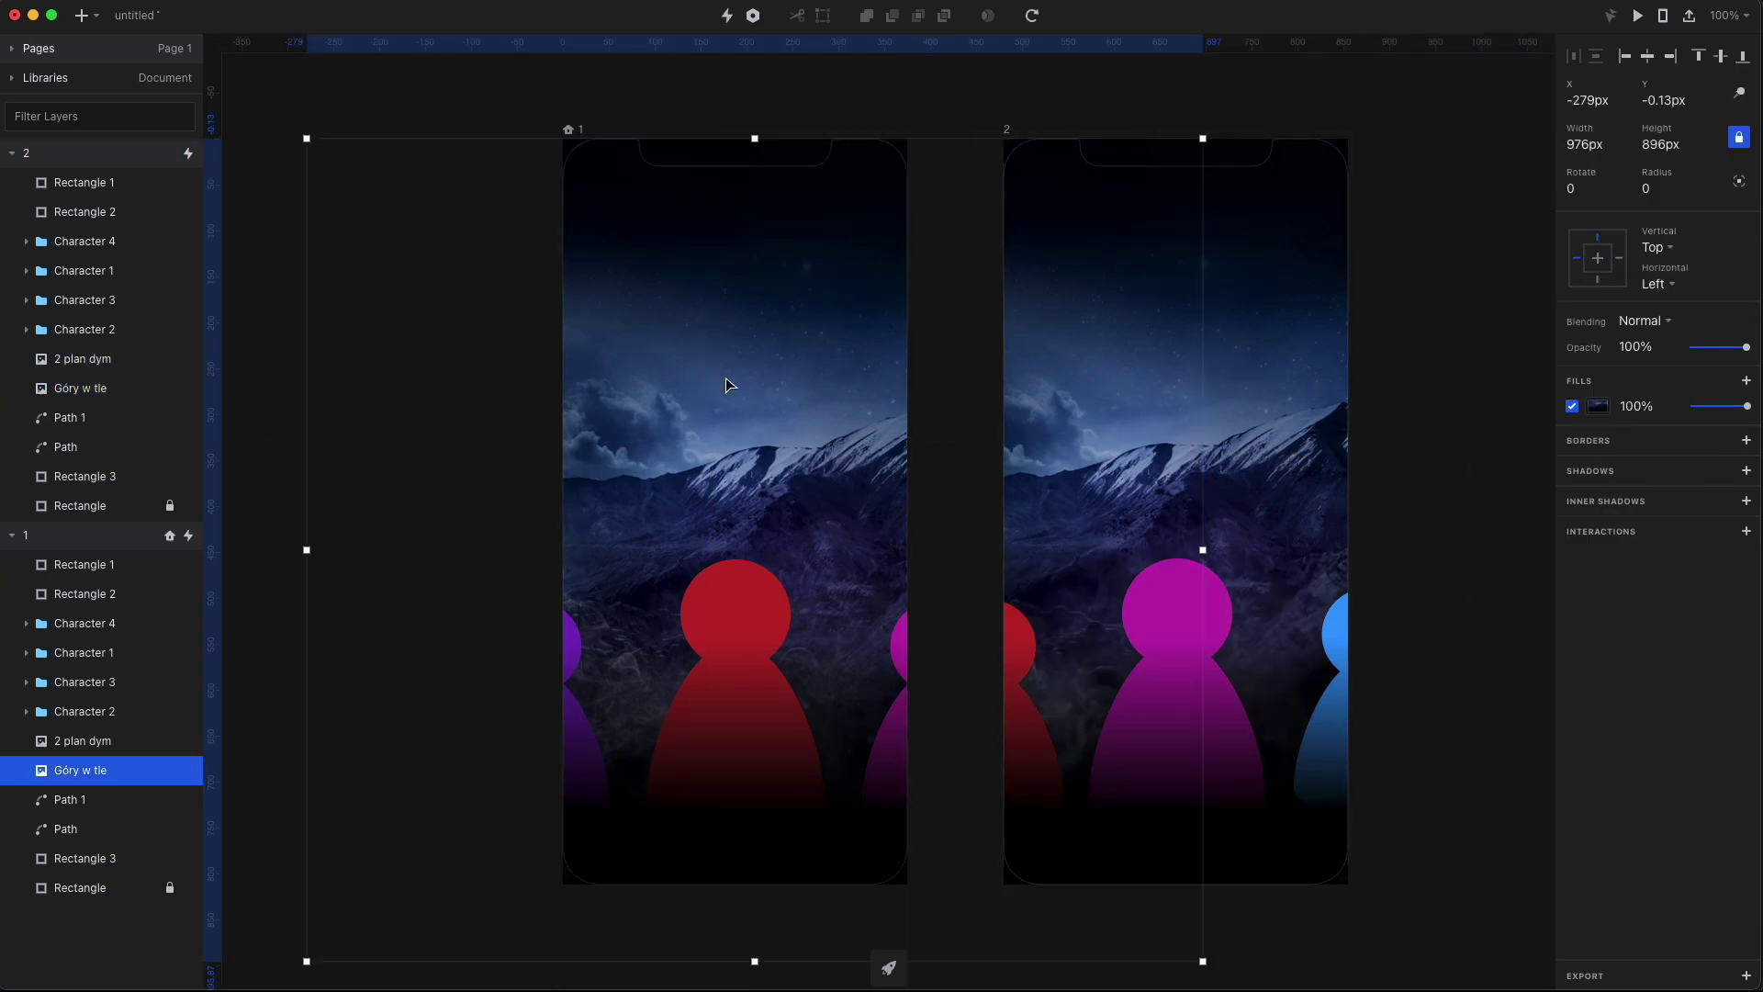
click(1677, 101)
text(-0)
key(Return)
click(1295, 295)
click(1653, 103)
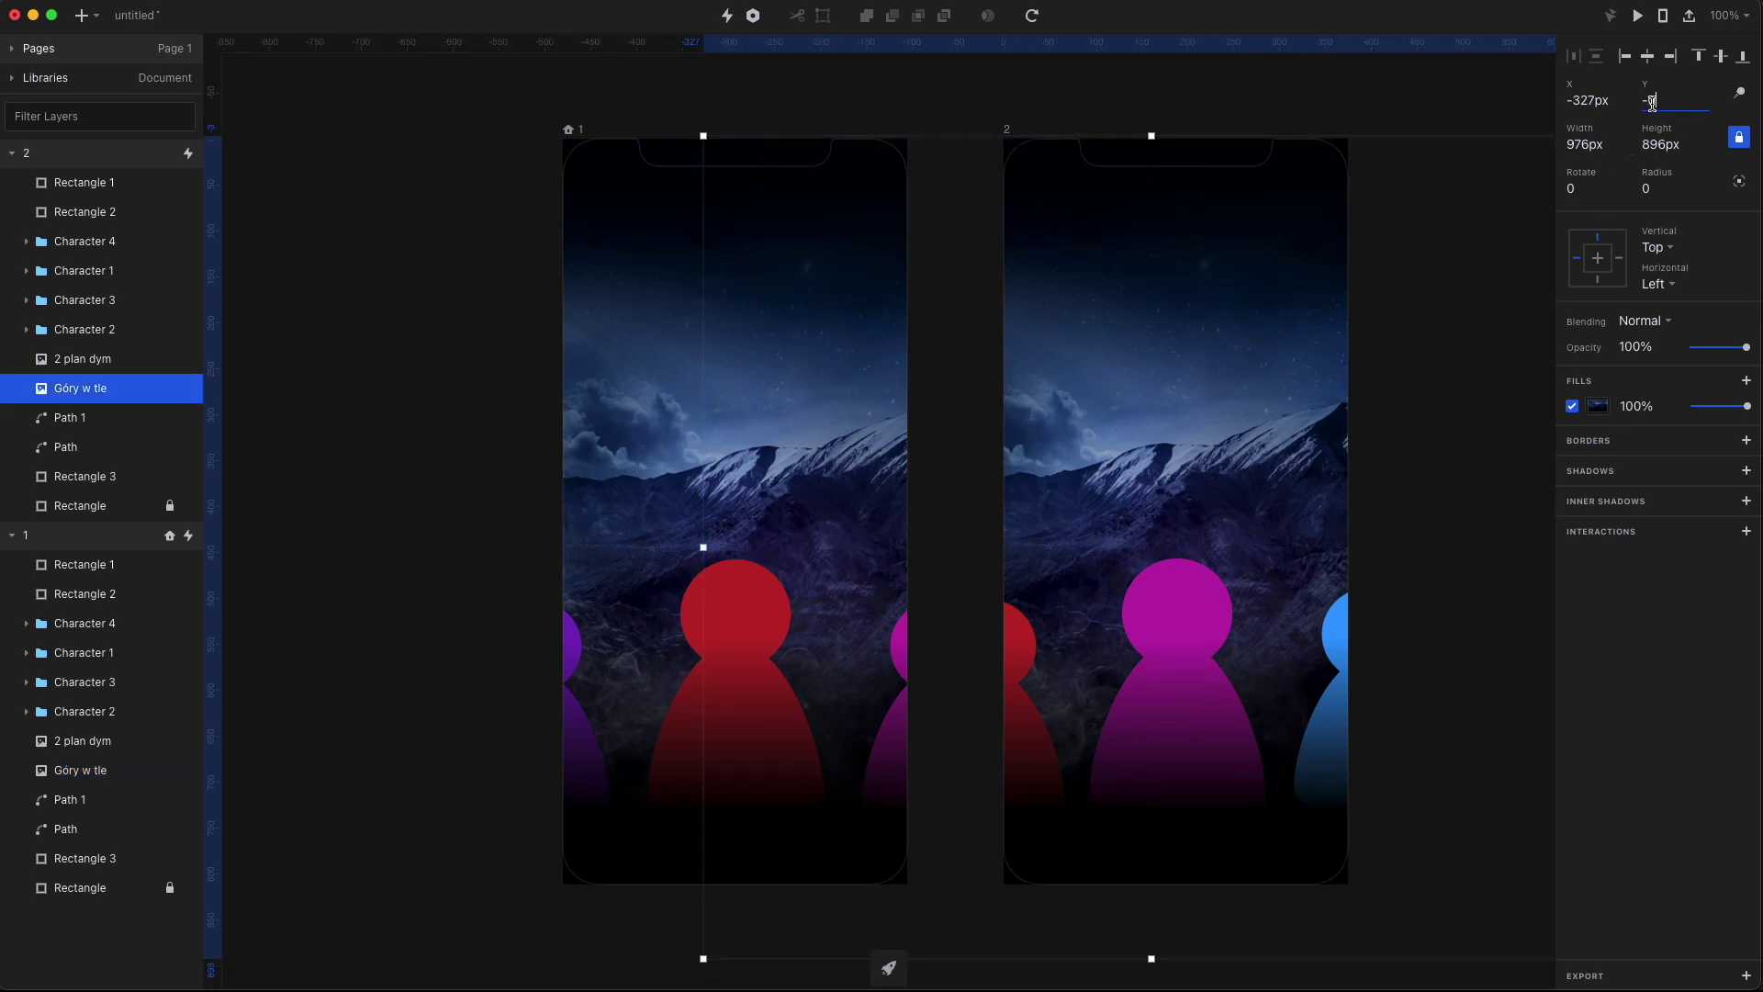
Step: Shift artboard 2's background images farther left, with 2 plan dym at X -491 px and Y 320 px, and preview the prototype
click(856, 601)
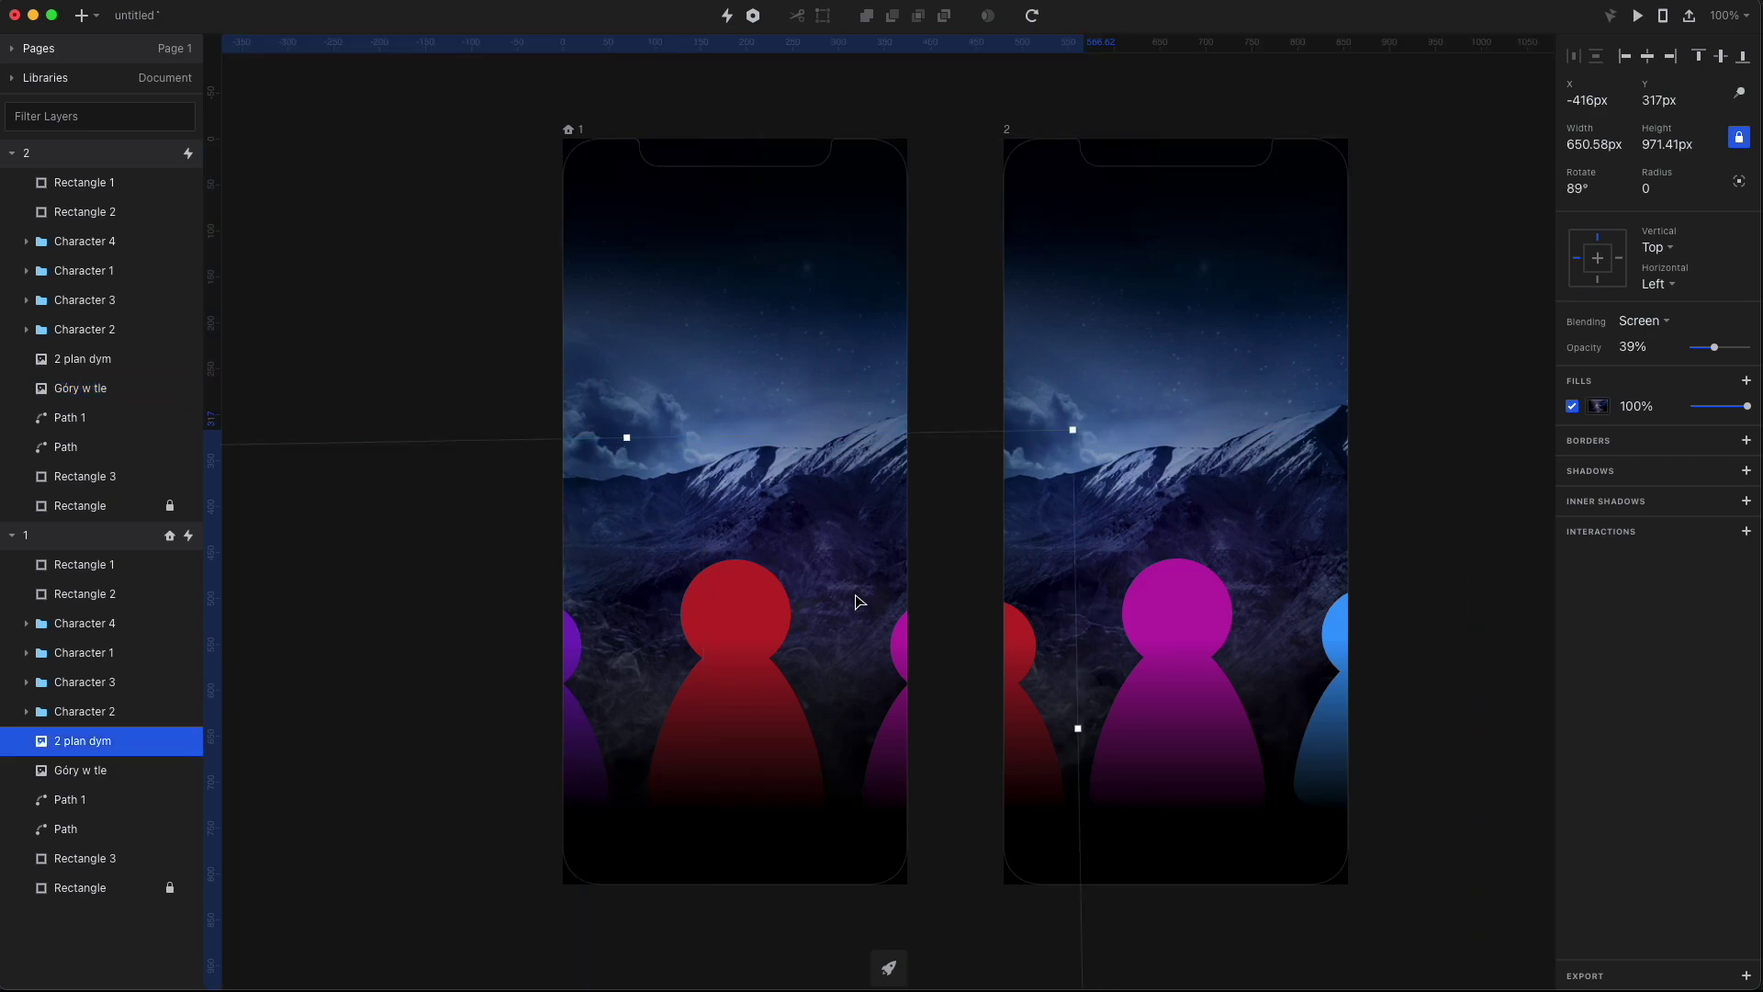
drag(1260, 362, 1221, 366)
mouse_move(1280, 582)
mouse_down()
mouse_move(1239, 583)
mouse_move(1374, 579)
mouse_move(1263, 576)
mouse_up()
click(1639, 15)
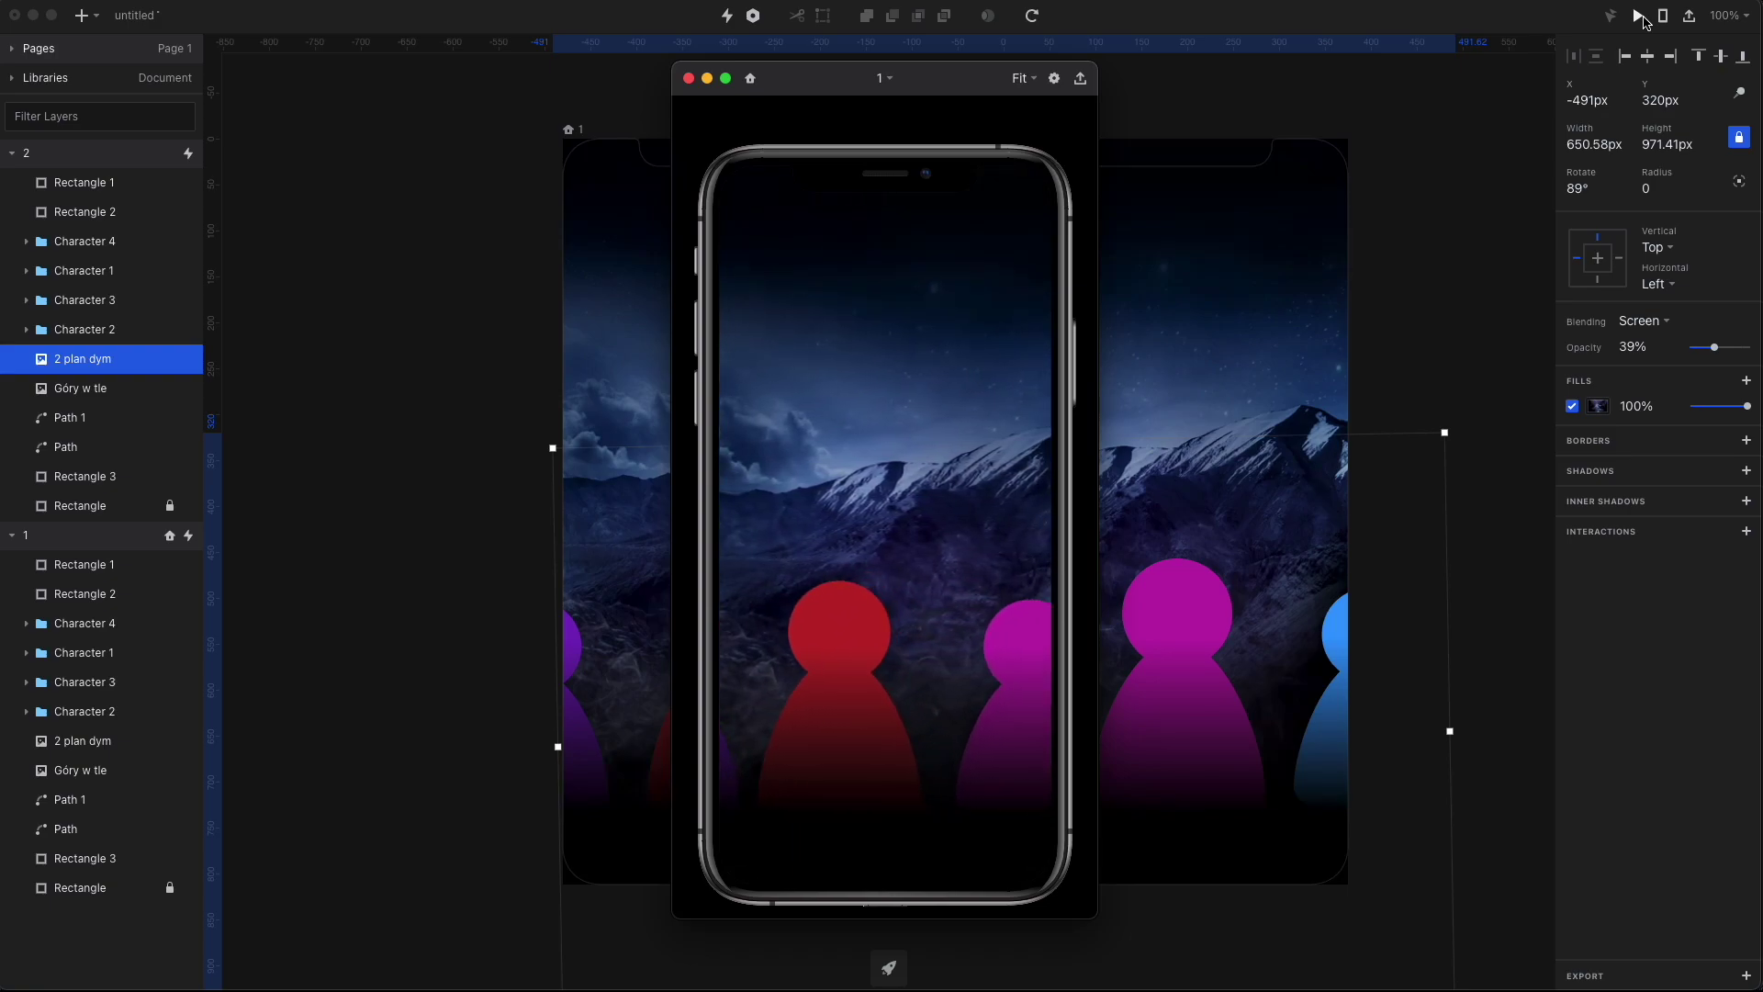
click(690, 79)
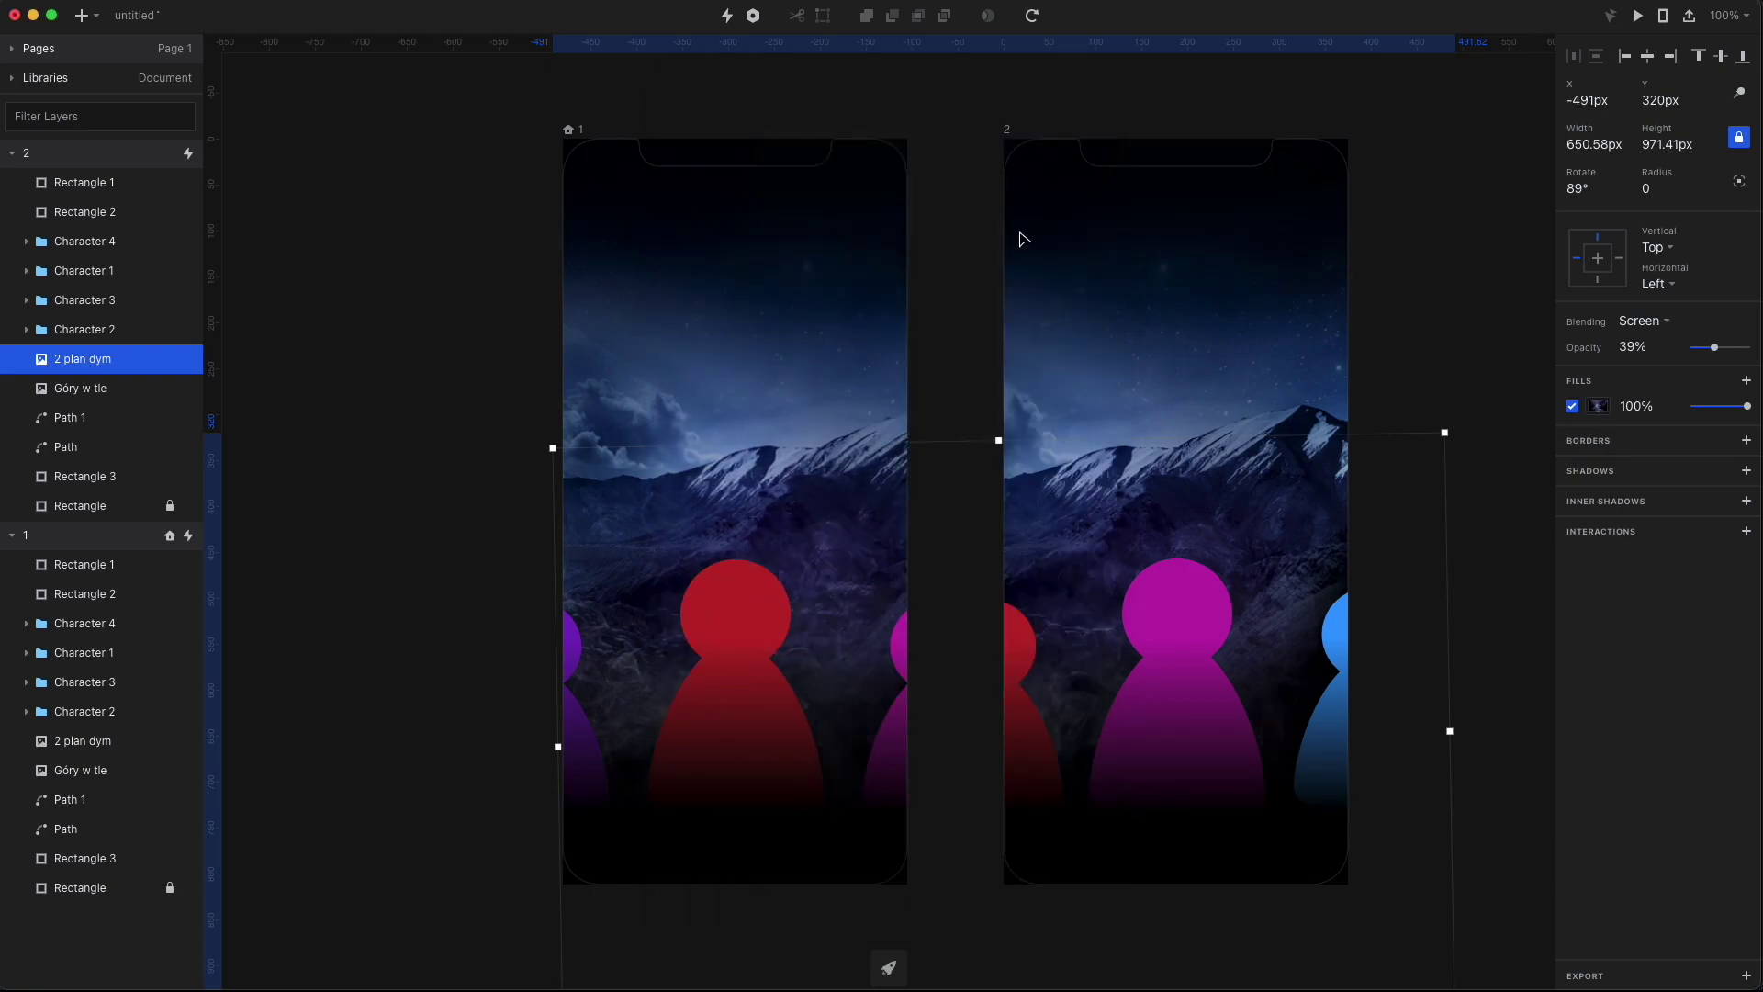
Step: Move artboard 2's Góry w tle image right to X -338 px and preview the transition again
click(1272, 390)
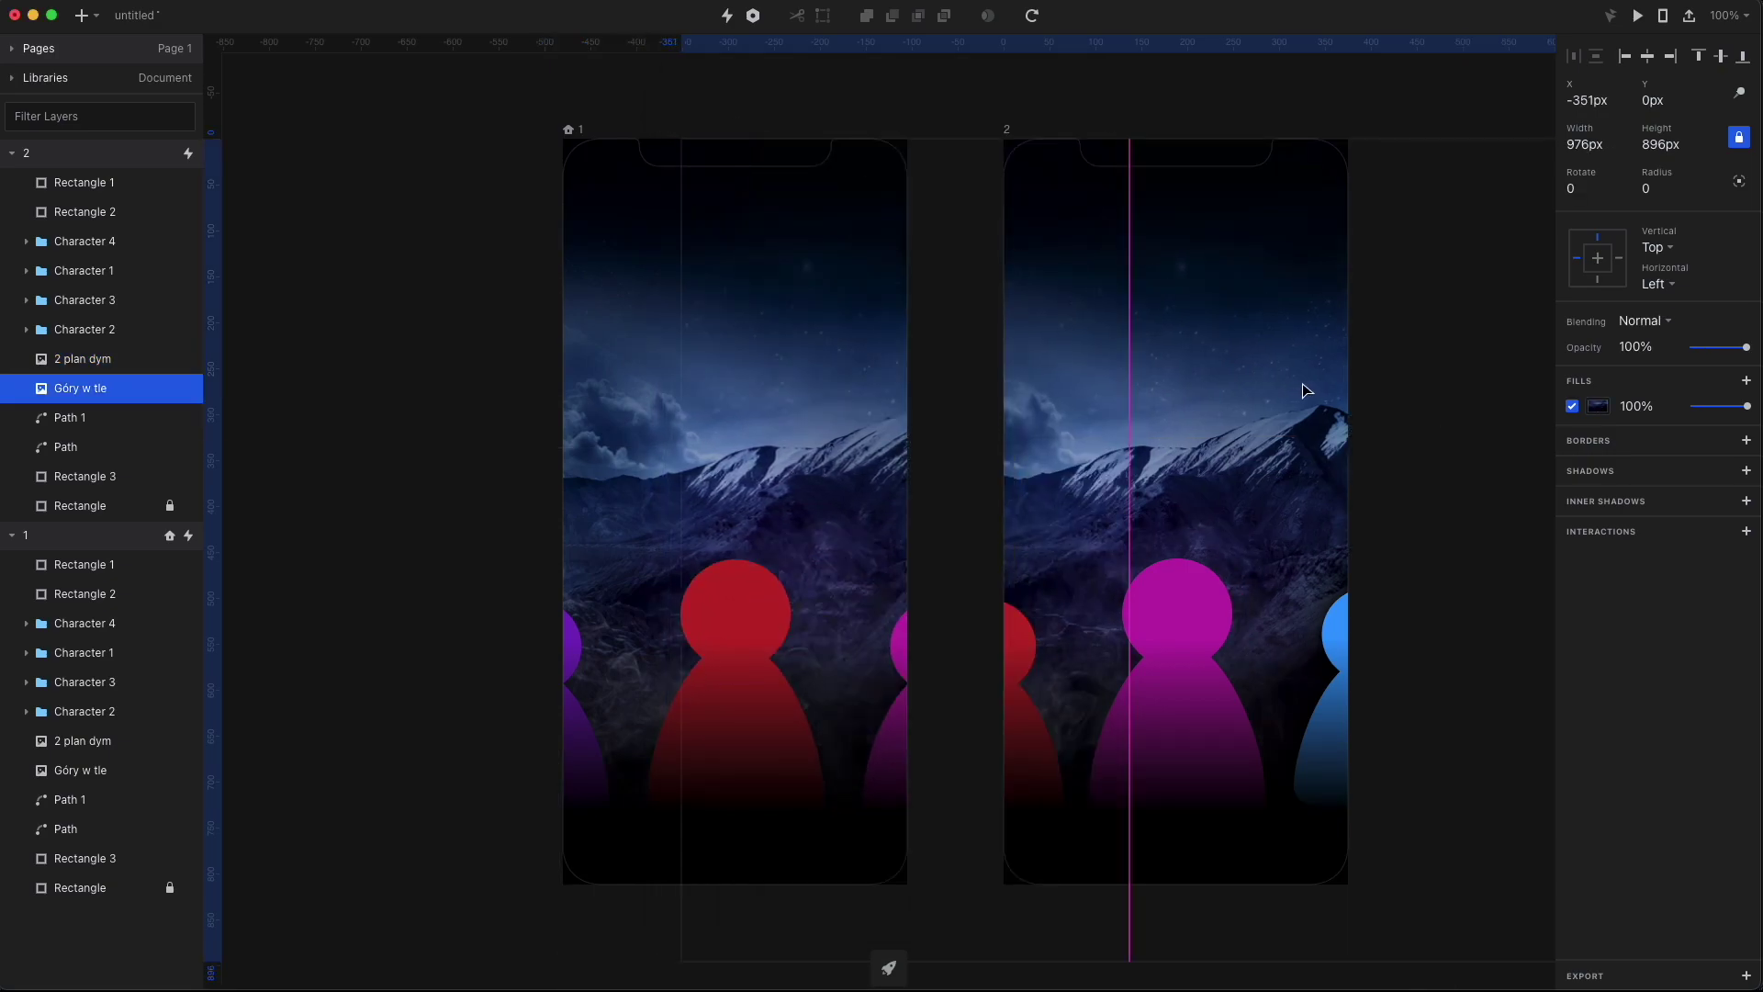
drag(1303, 385, 1316, 386)
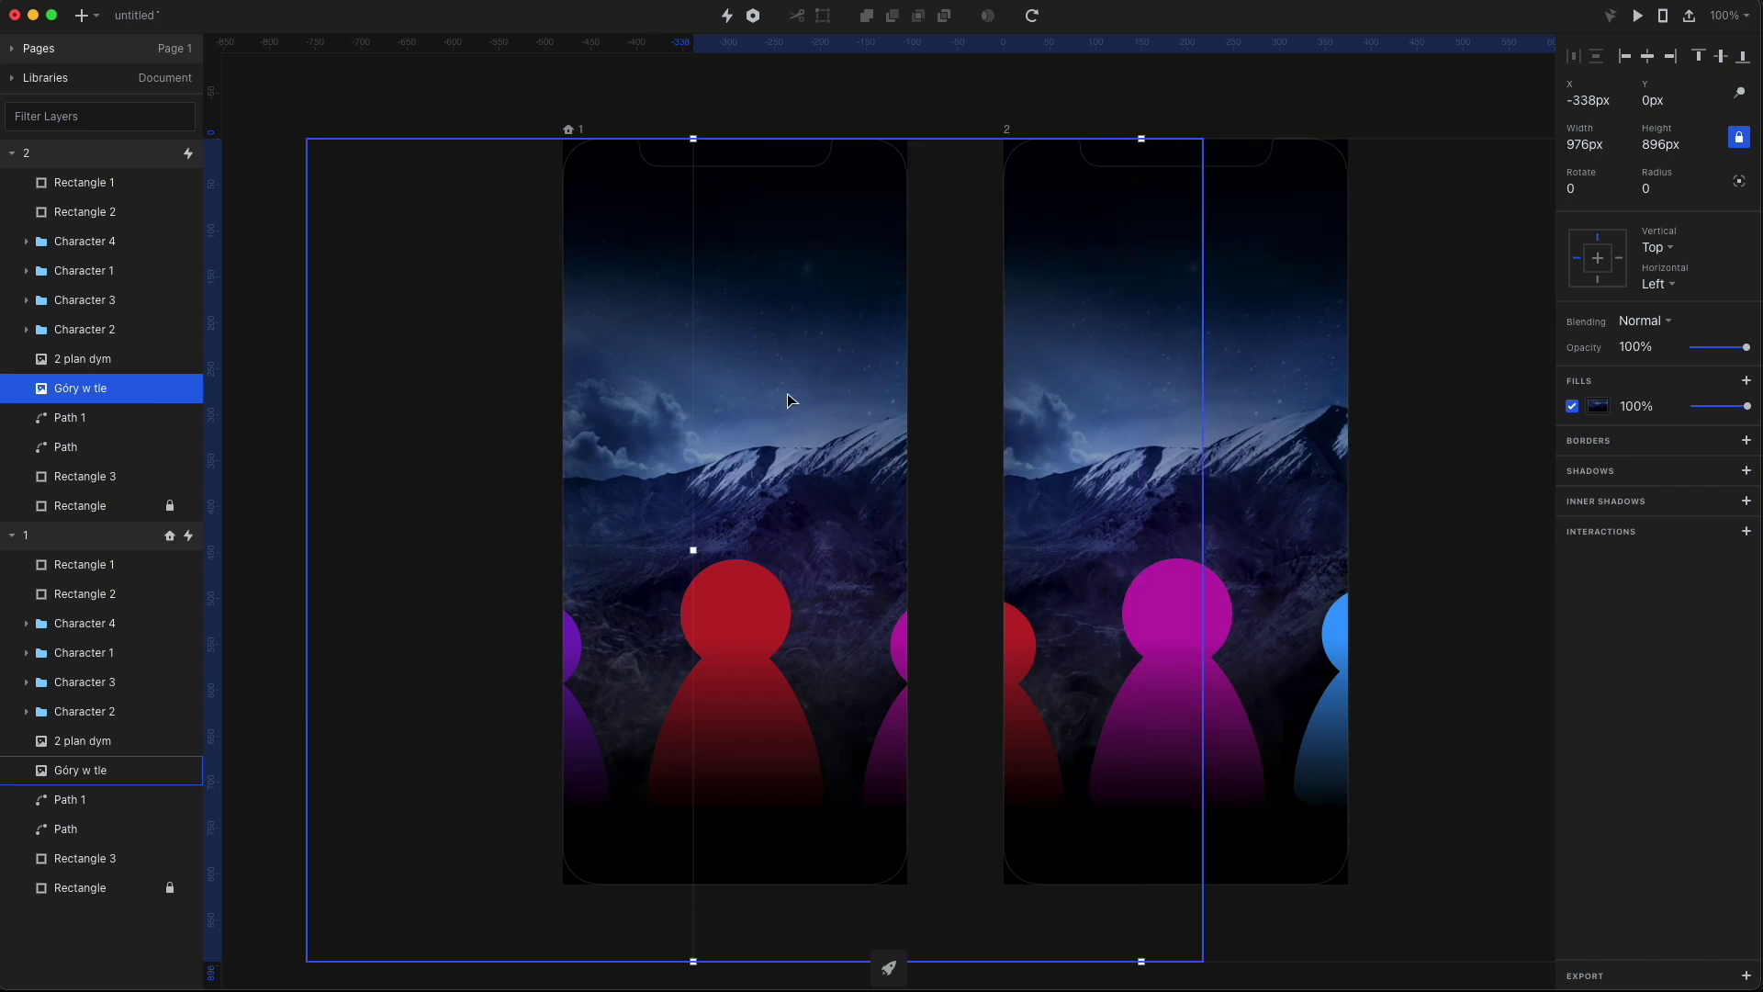
click(1639, 17)
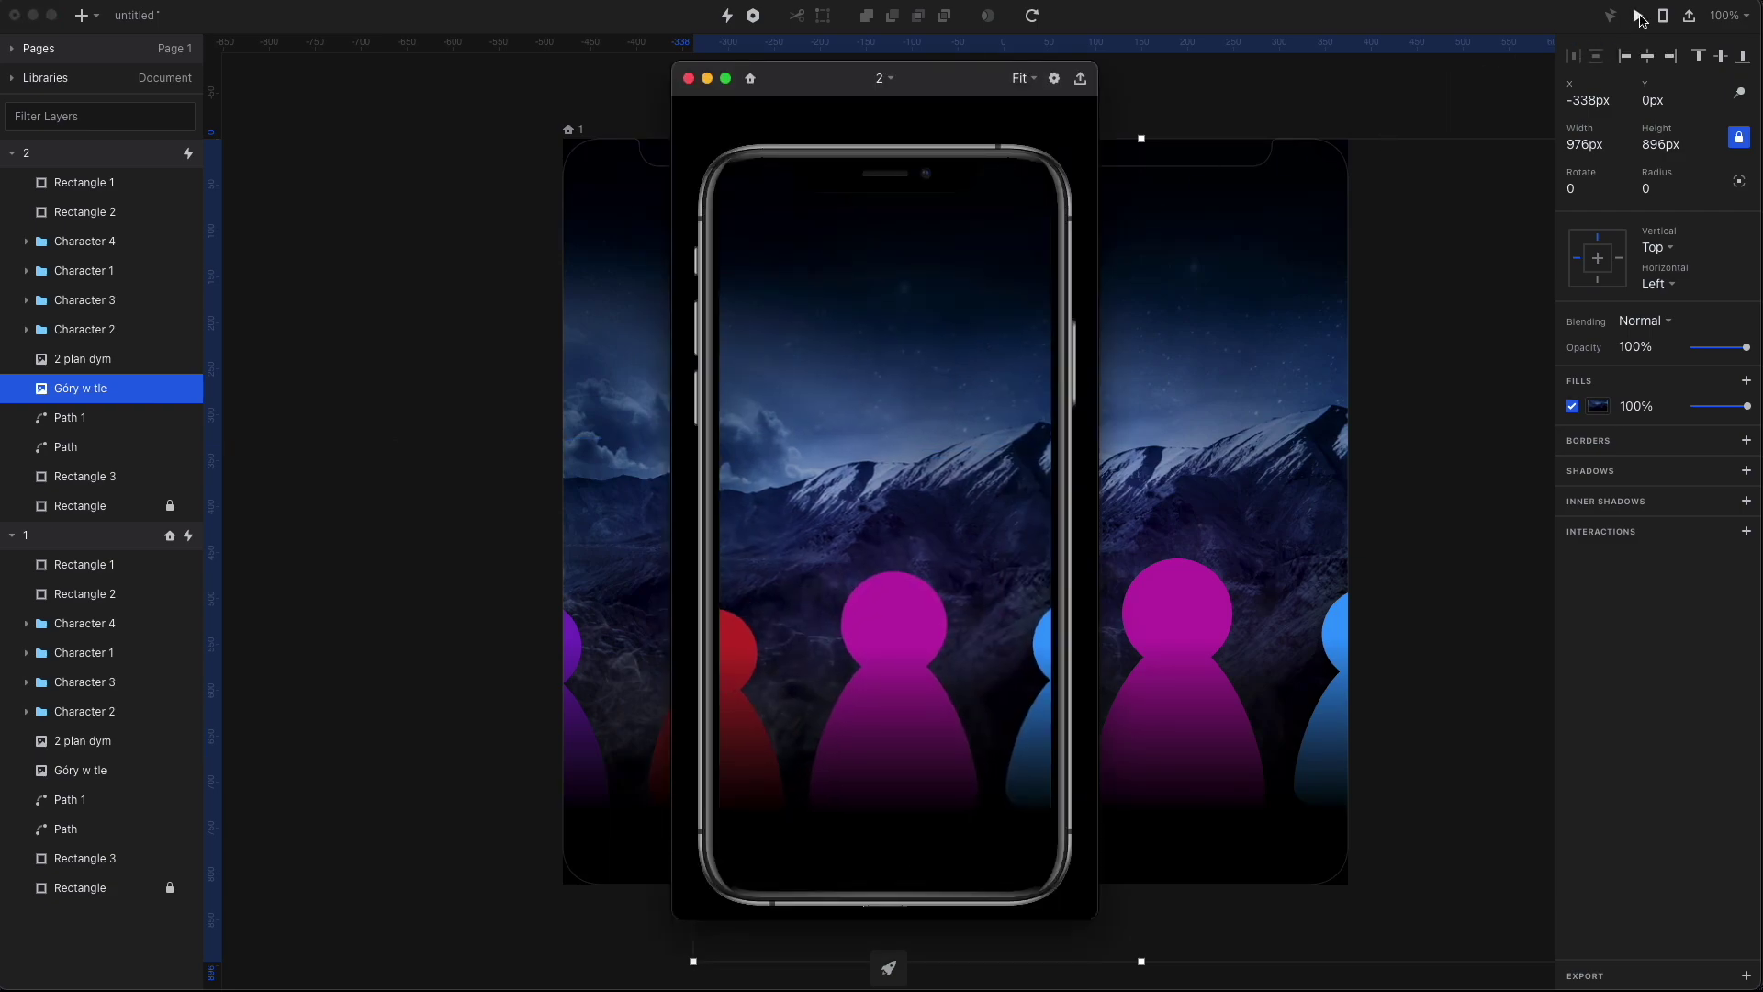